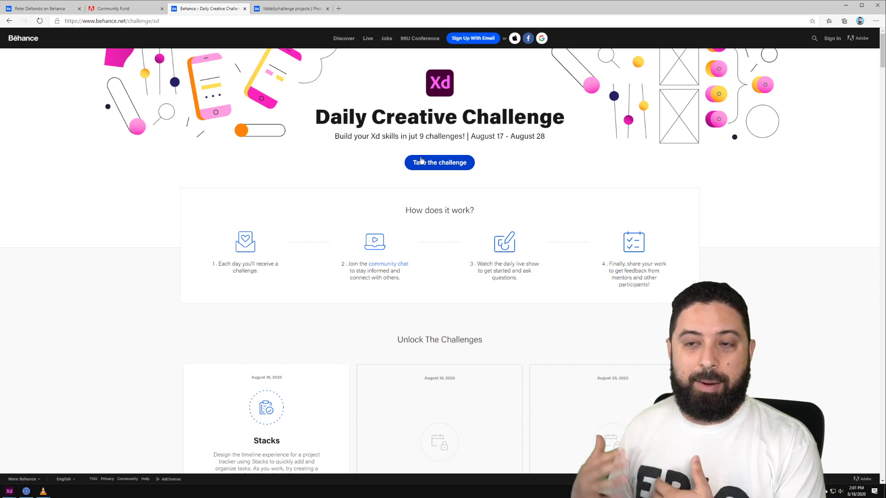
- View the designer's Behance profile, then review the XD Daily Creative Challenge page through the Unlock The Challenges section
click(61, 11)
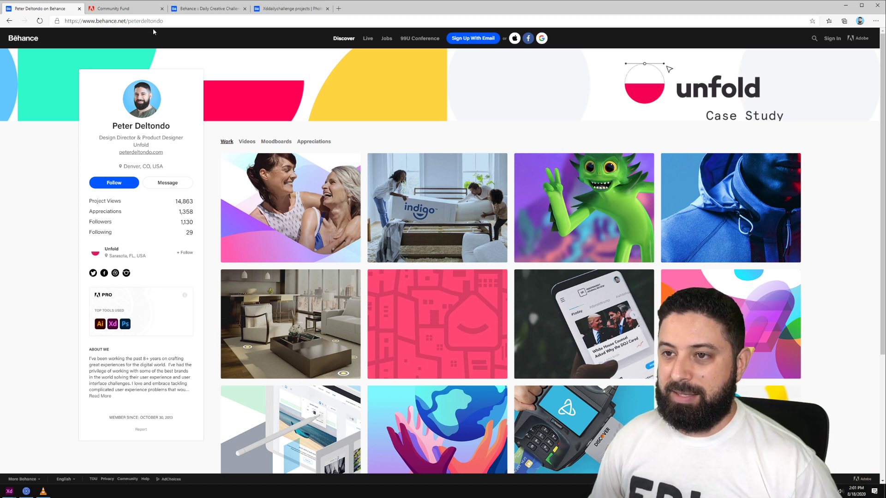
click(207, 8)
scroll(330, 169, down, 2)
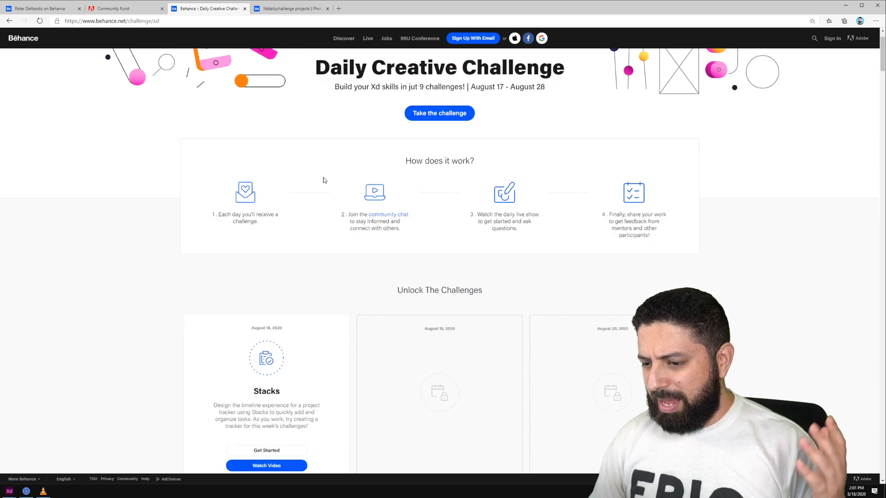
scroll(324, 180, down, 5)
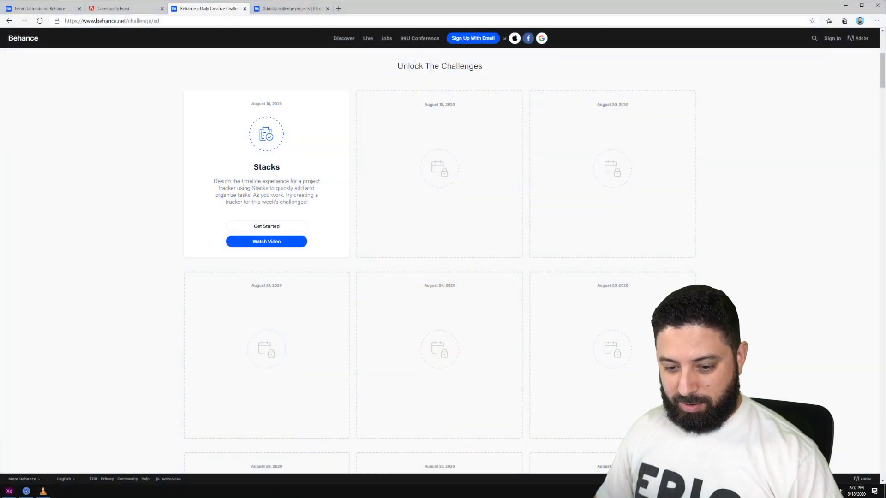
- Switch to Discord and look through the current-challenge channel of the Adobe XD server down to the newest posts
key(alt+Tab)
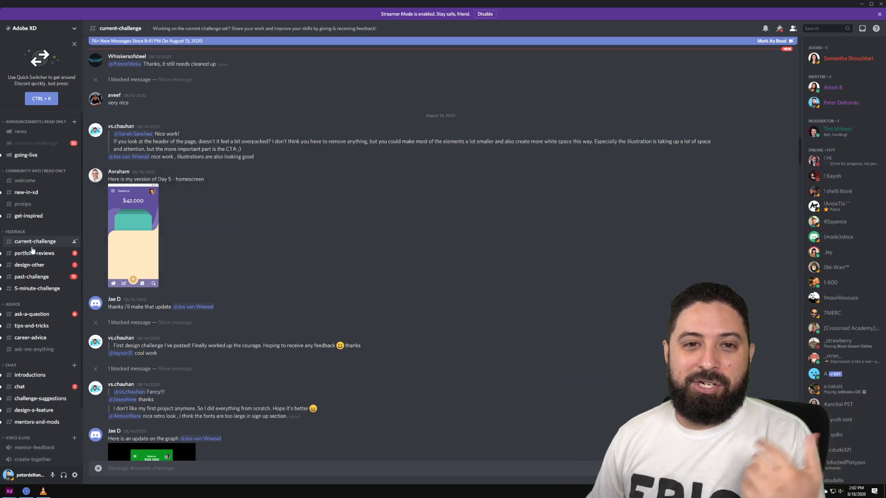
scroll(427, 260, down, 10)
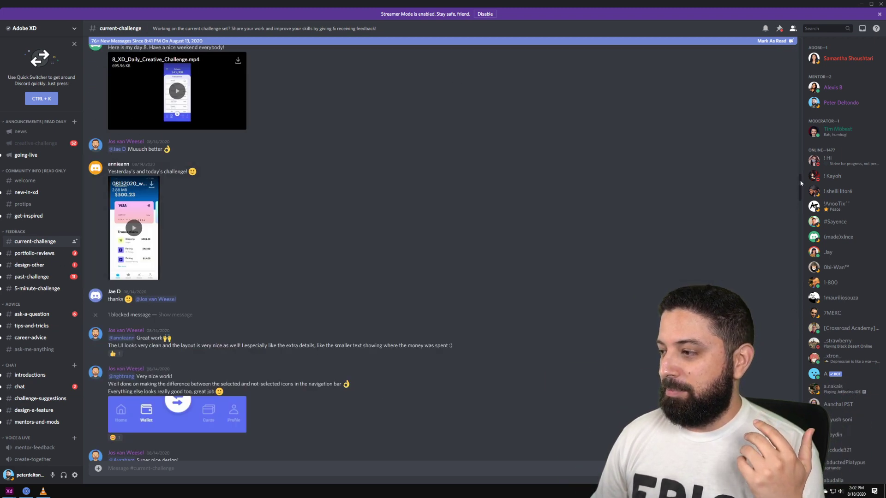
scroll(362, 276, down, 15)
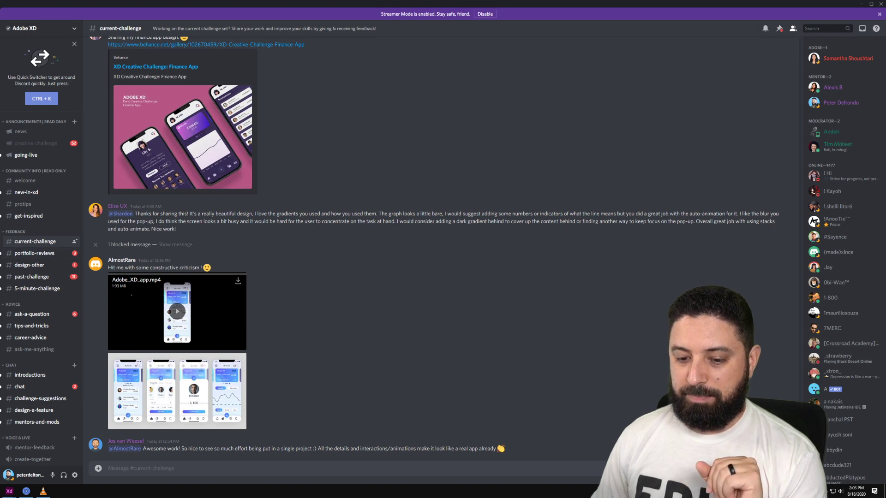
- Switch to Adobe XD and examine the header and Prompt section of the Day artboard's challenge brief
mouse_move(10, 492)
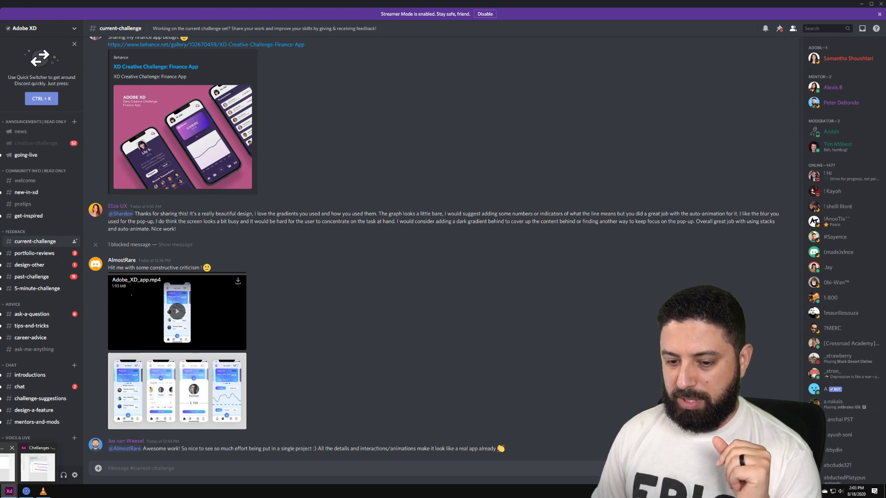
click(9, 491)
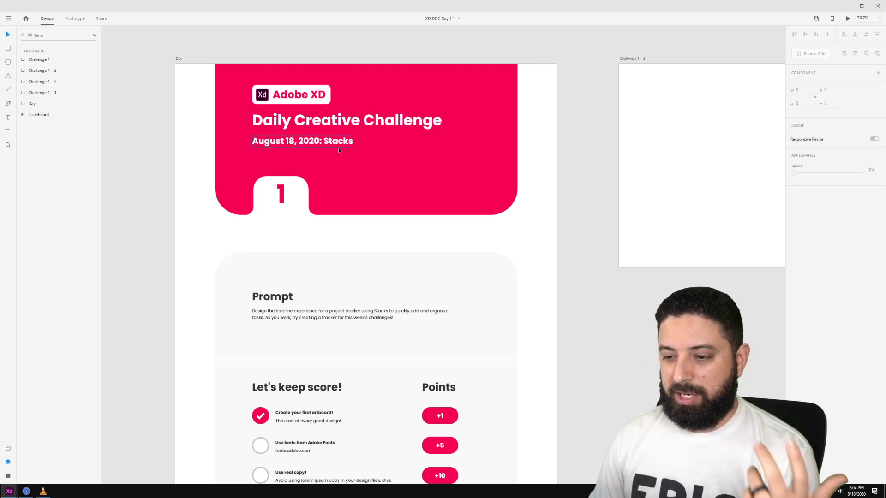
scroll(339, 149, down, 3)
scroll(358, 242, up, 3)
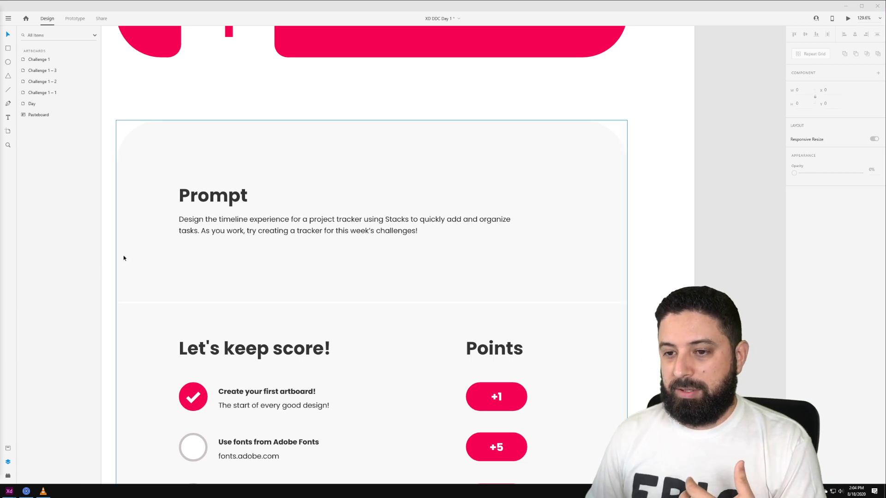
click(109, 258)
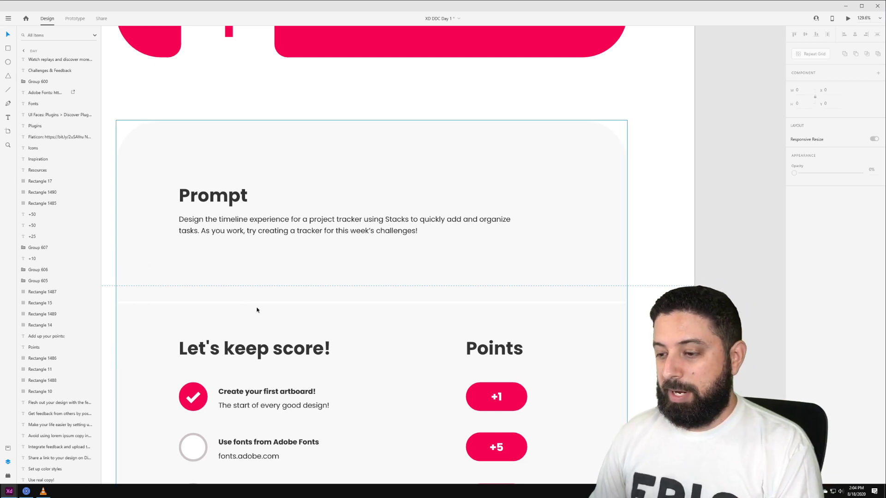
- Examine the scoring section and the Inspiration timeline examples on the Day artboard
scroll(257, 310, down, 5)
scroll(251, 306, down, 12)
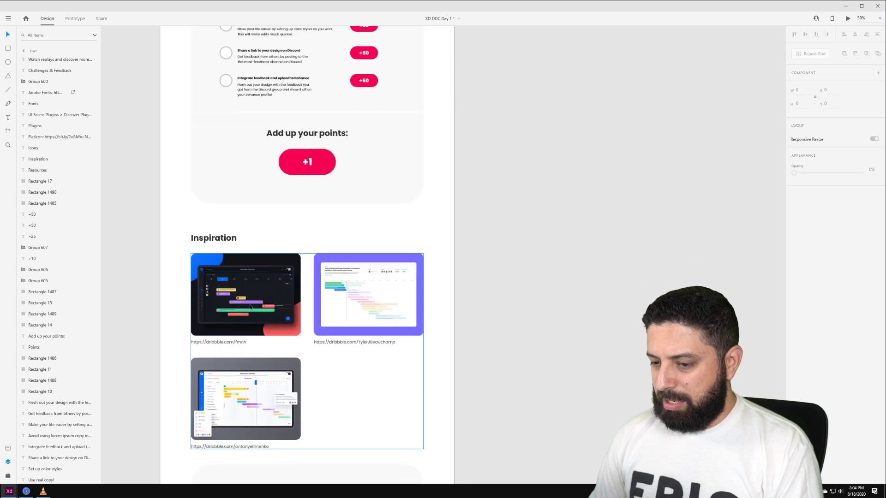
scroll(250, 307, down, 2)
scroll(250, 277, up, 5)
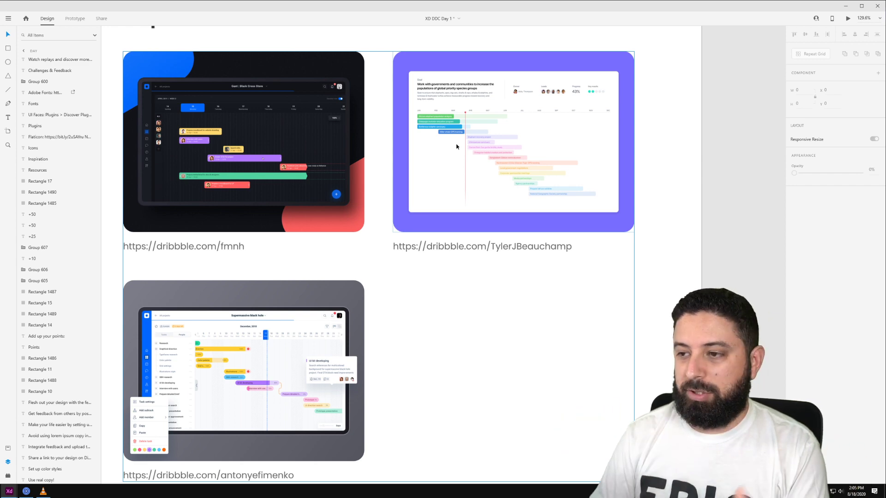
scroll(458, 158, down, 3)
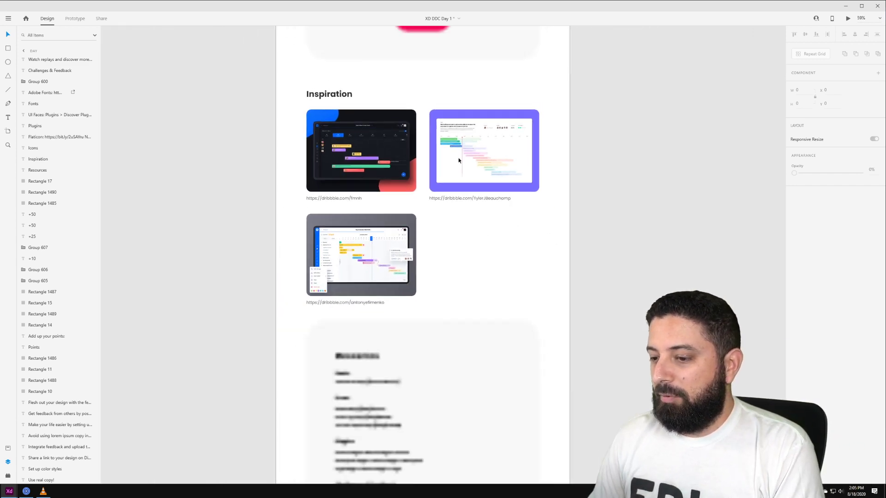
- Examine the Resources list of the brief and take a brief look at the Nucleo icon app
scroll(434, 298, down, 1)
scroll(434, 297, down, 3)
scroll(425, 286, up, 5)
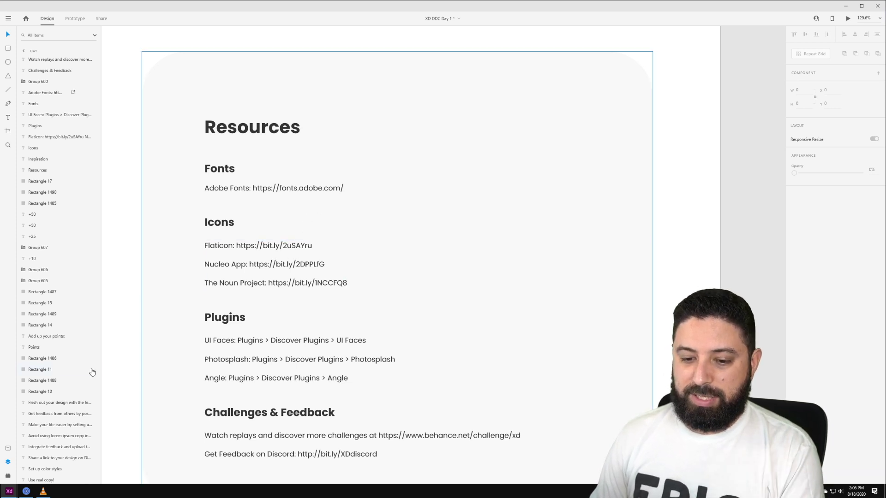
click(26, 491)
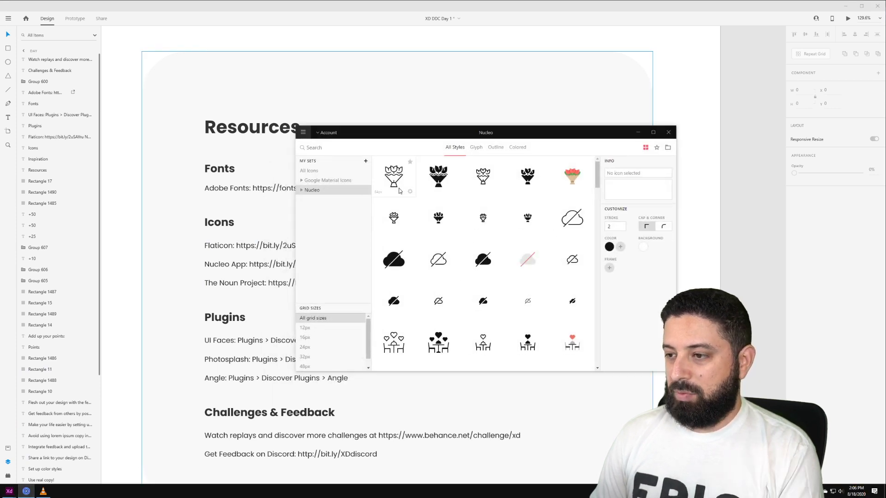
click(316, 85)
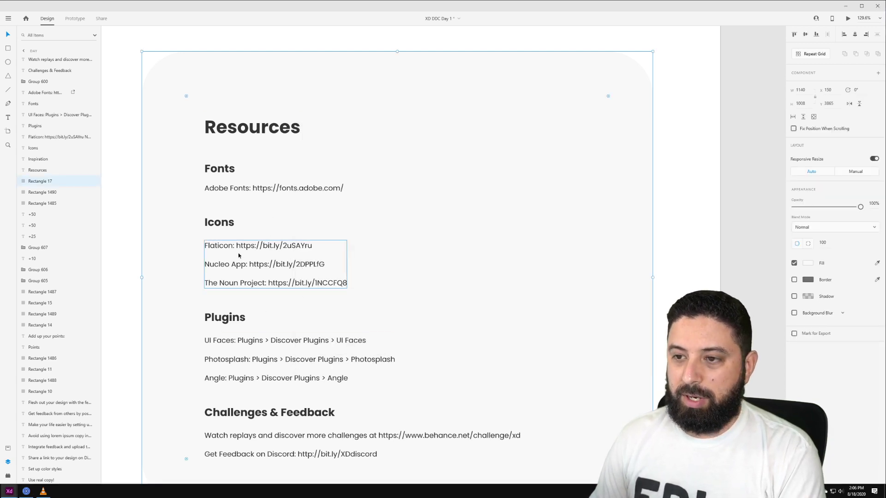
- Place a copy of the pasteboard's TEAMUP.XD logo text in the upper-left corner of the Challenge 1 – 3 artboard at X 18, Y 15
scroll(239, 255, down, 5)
scroll(397, 234, up, 8)
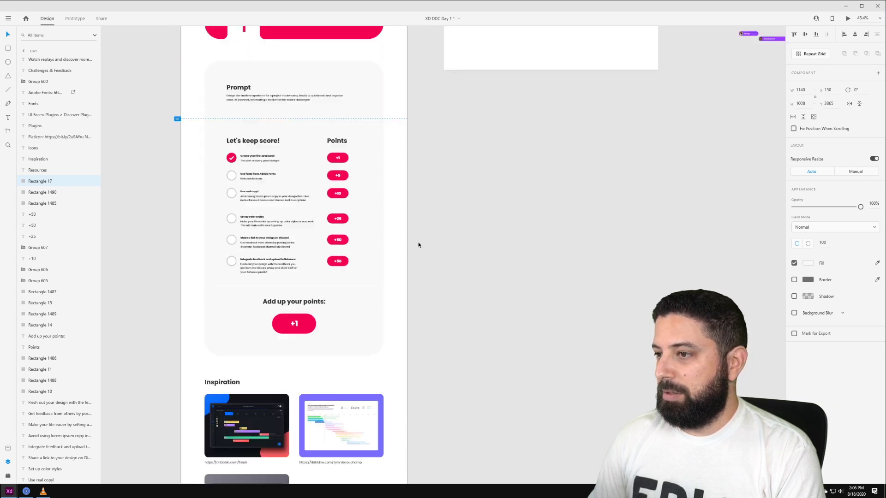
scroll(416, 237, up, 3)
scroll(585, 142, up, 3)
drag(584, 46, 368, 63)
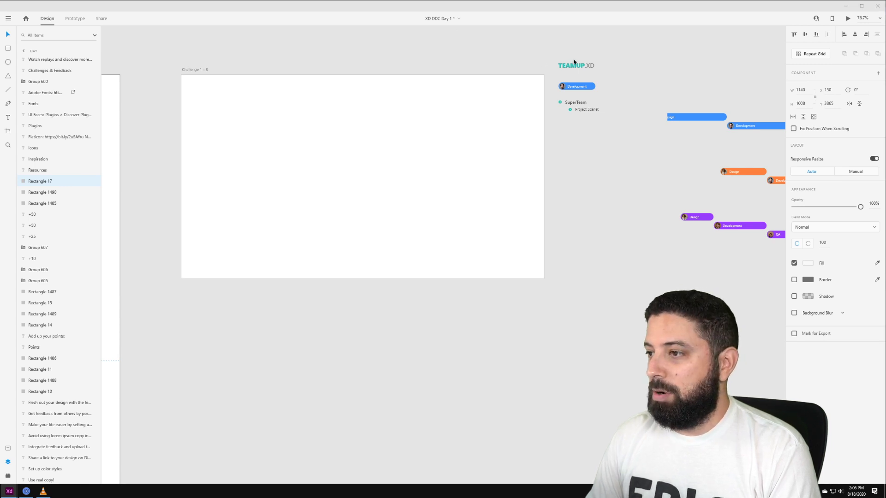
mouse_move(579, 68)
mouse_down()
mouse_move(337, 87)
mouse_move(207, 85)
mouse_move(583, 69)
mouse_up()
click(433, 51)
click(210, 84)
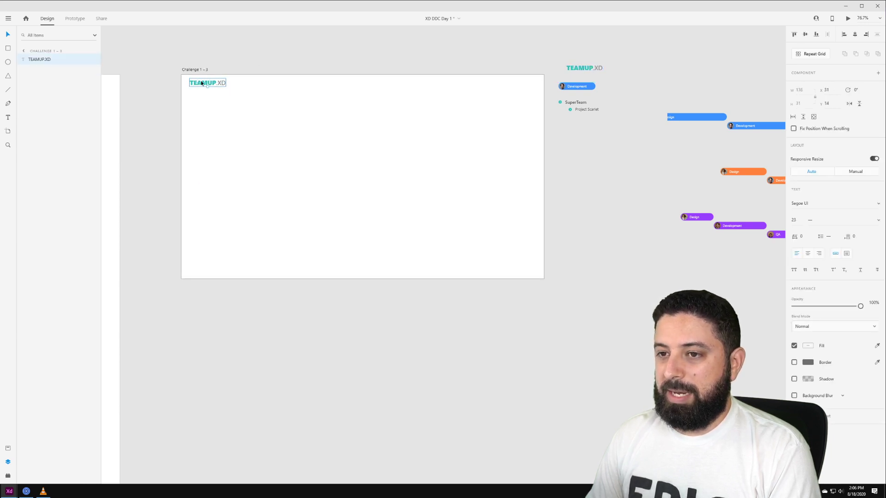
drag(205, 84, 201, 85)
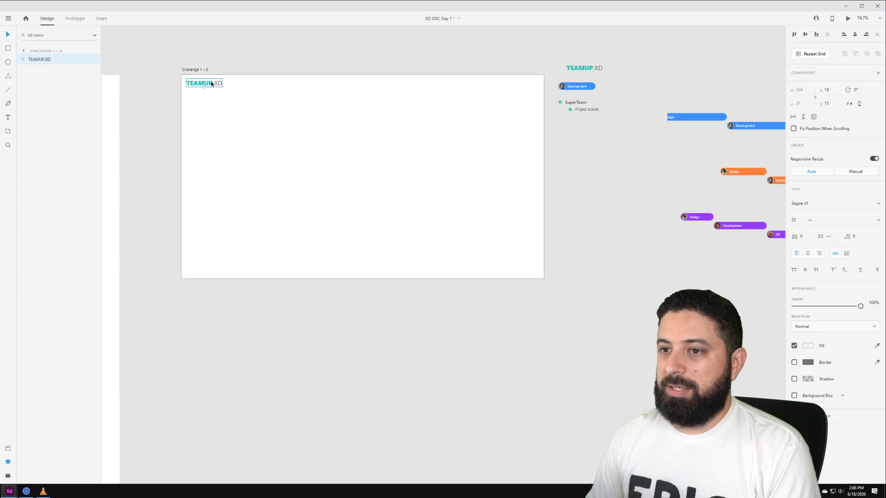
click(264, 66)
click(206, 85)
double_click(205, 85)
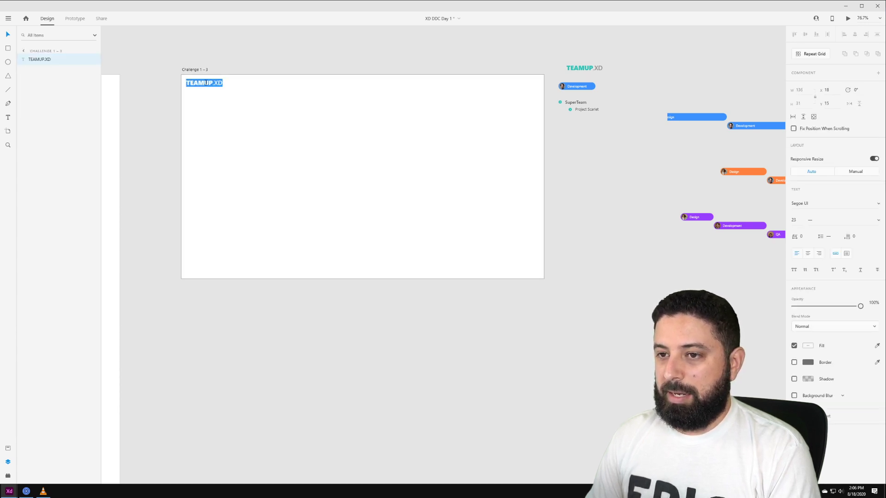
click(211, 83)
drag(212, 84, 185, 84)
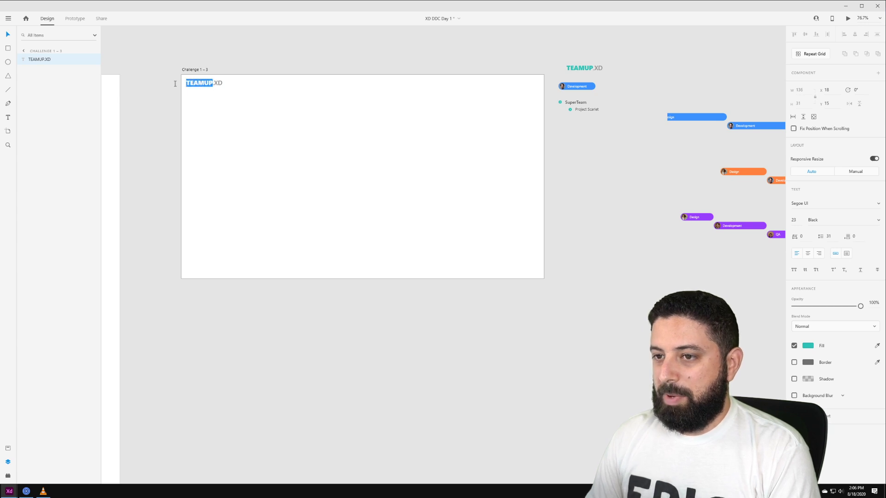
key(Escape)
- Recolor the word TEAMUP in the artboard's logo with the pink-red sampled from the Day artboard's header
drag(217, 57, 472, 69)
double_click(455, 102)
click(468, 96)
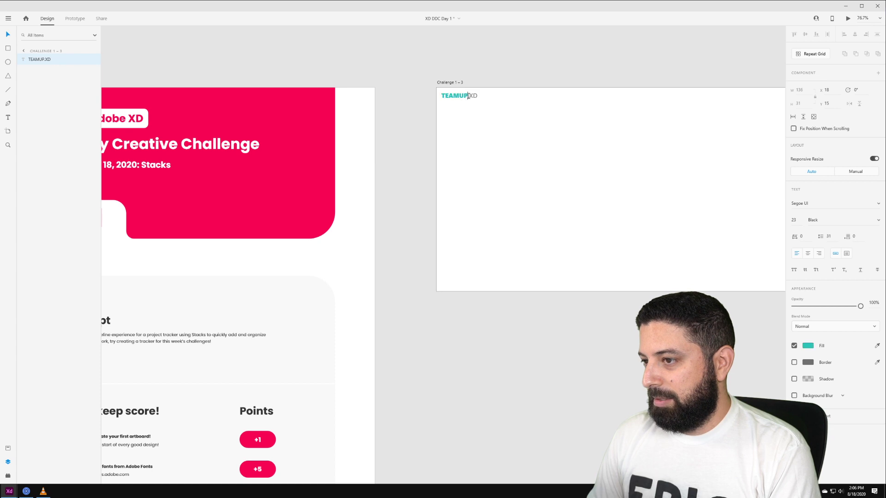
double_click(467, 96)
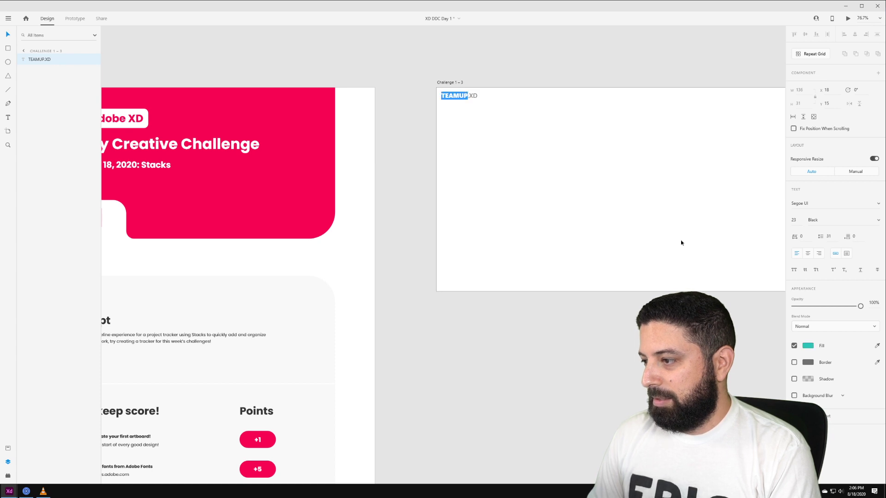
click(877, 345)
click(237, 148)
key(Escape)
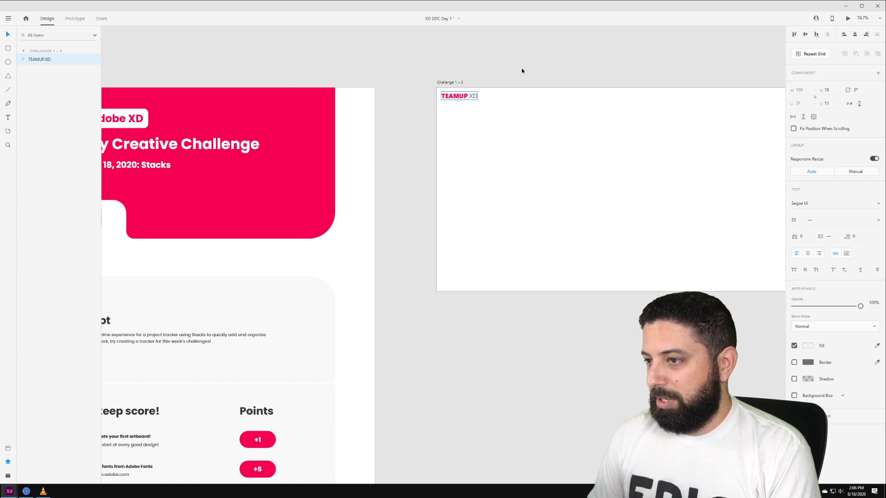
click(521, 68)
- Draw a full-width rectangle of 1366 × 100 below the logo on the Challenge 1 – 3 artboard and remove its border
drag(600, 44, 375, 59)
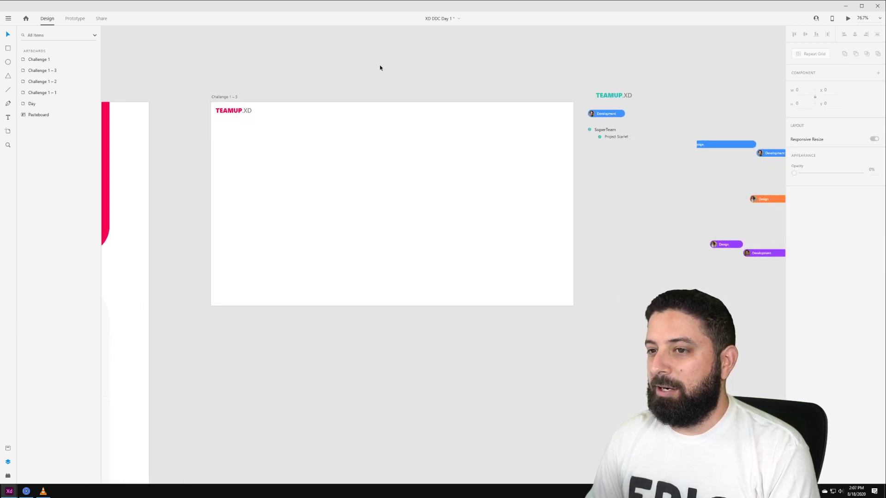
key(r)
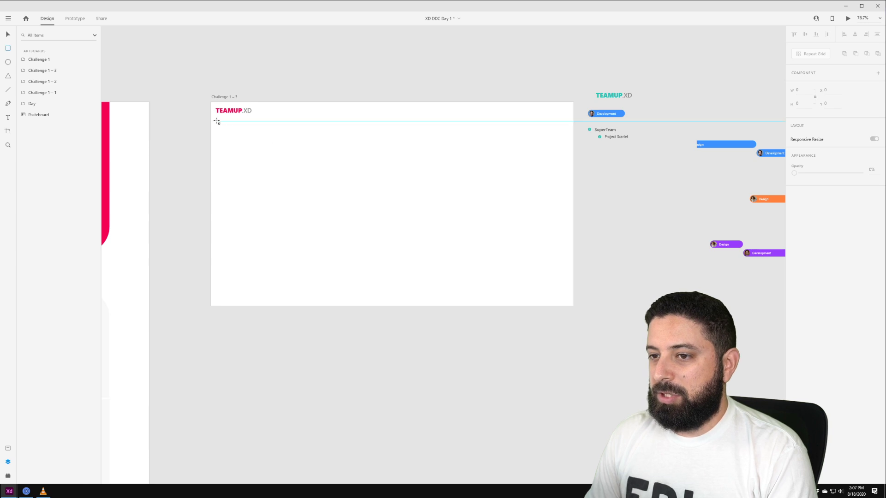
drag(211, 118, 573, 144)
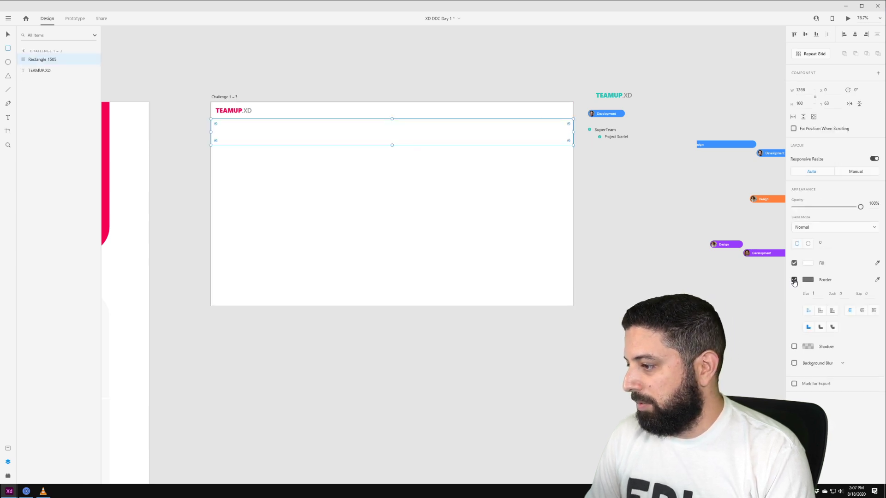
click(794, 280)
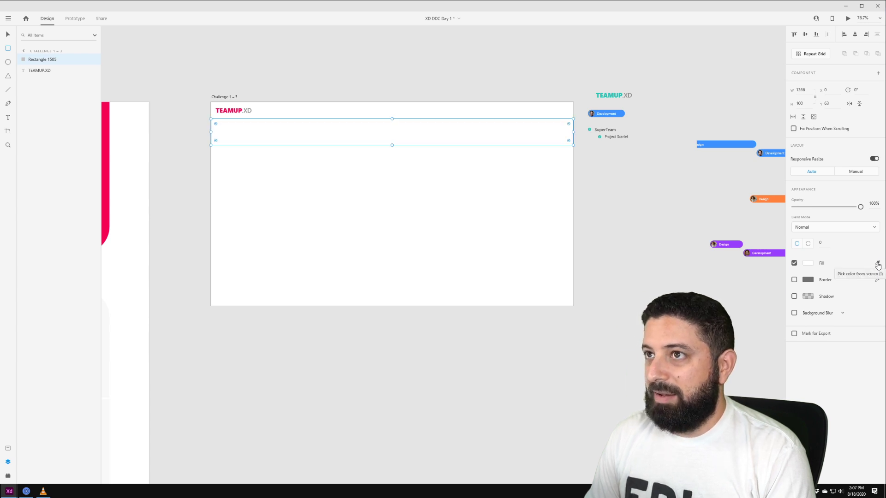
- Fill the rectangle with the light grey sampled from the pasteboard and set its height to 1 to form a divider line
click(877, 263)
click(219, 77)
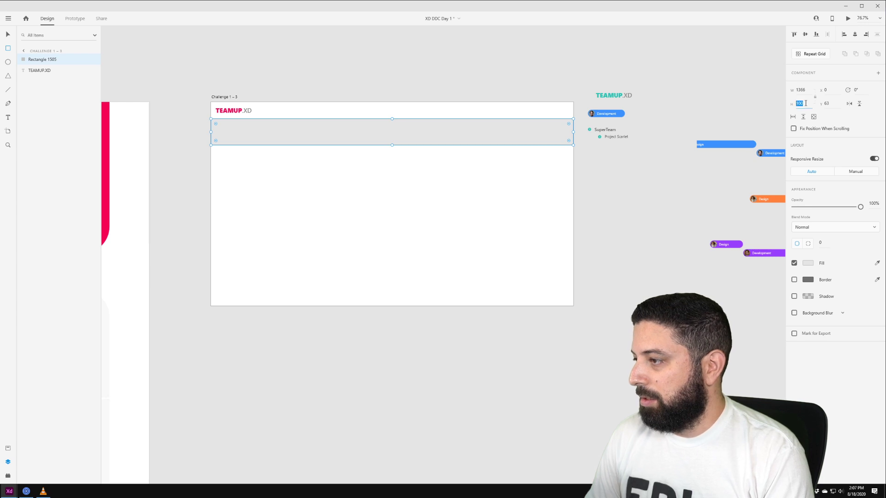
text(1)
key(Return)
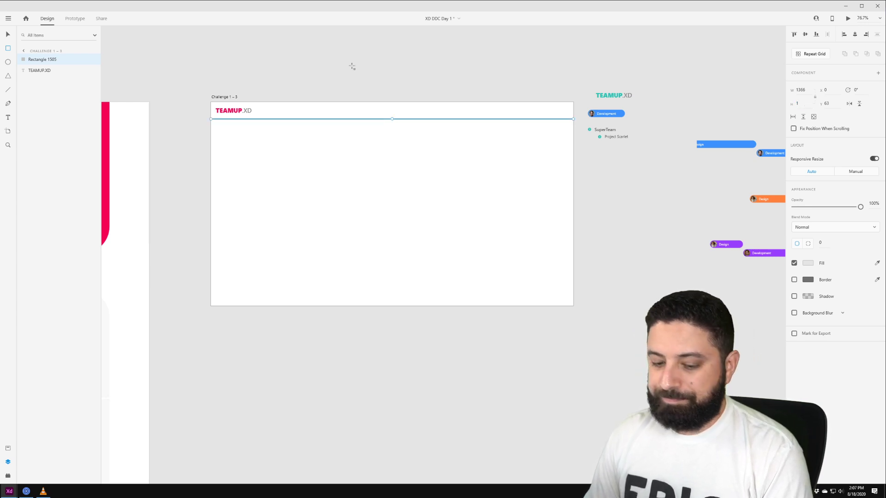
key(Escape)
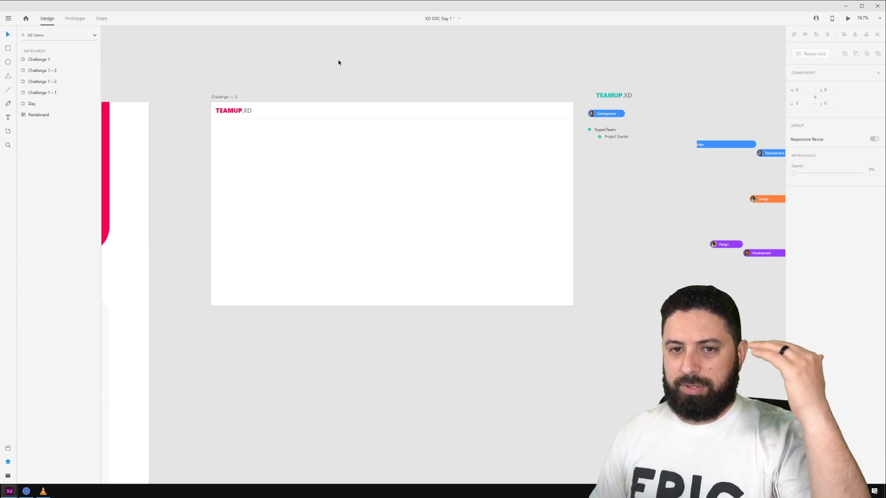
- Switch to Nucleo and search its icons for "search", limited to the Outline style and the 16px grid size
click(28, 492)
click(317, 149)
text(search)
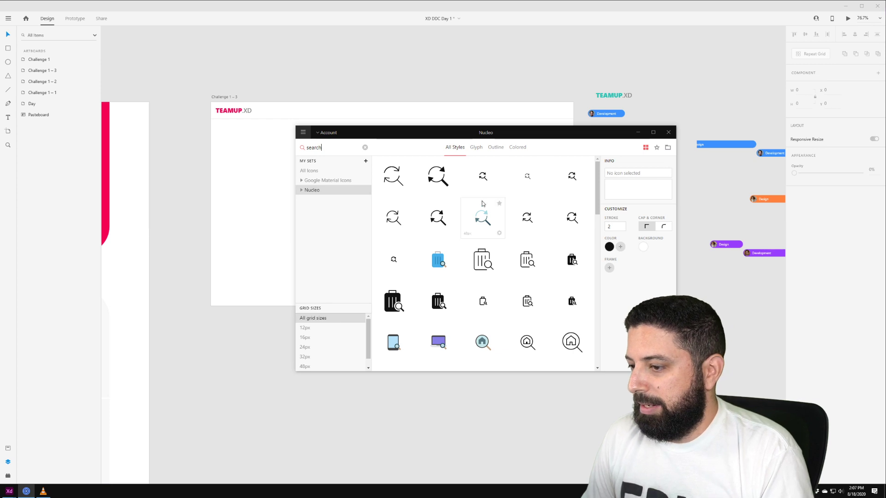
click(496, 146)
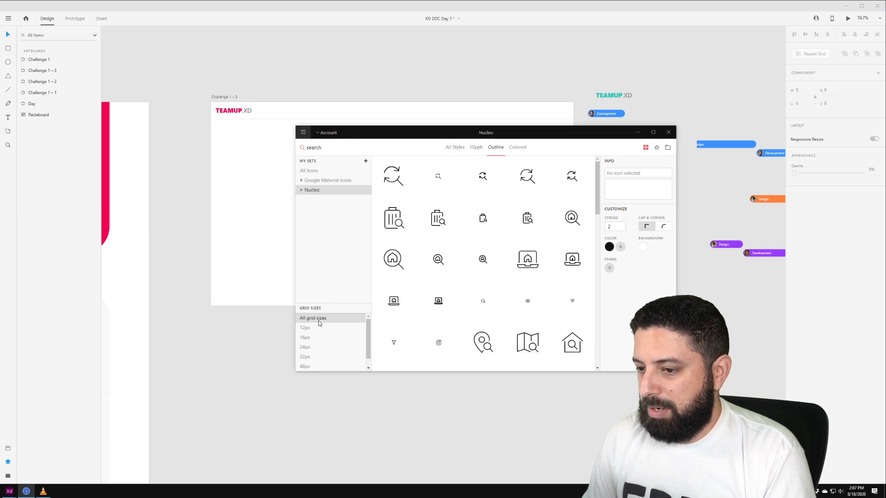
click(311, 338)
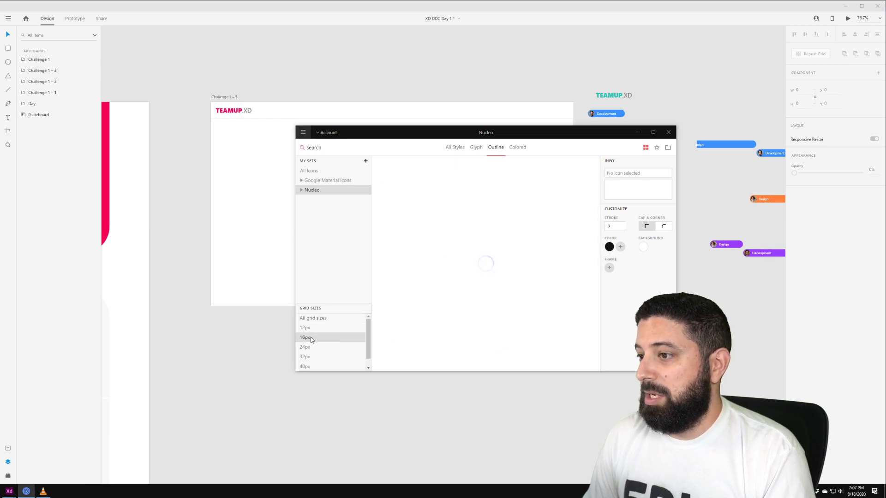
- Change the icon grid size to 24px and bring the plain search icon into Adobe XD, placing it in the Challenge 1 – 3 header
click(316, 351)
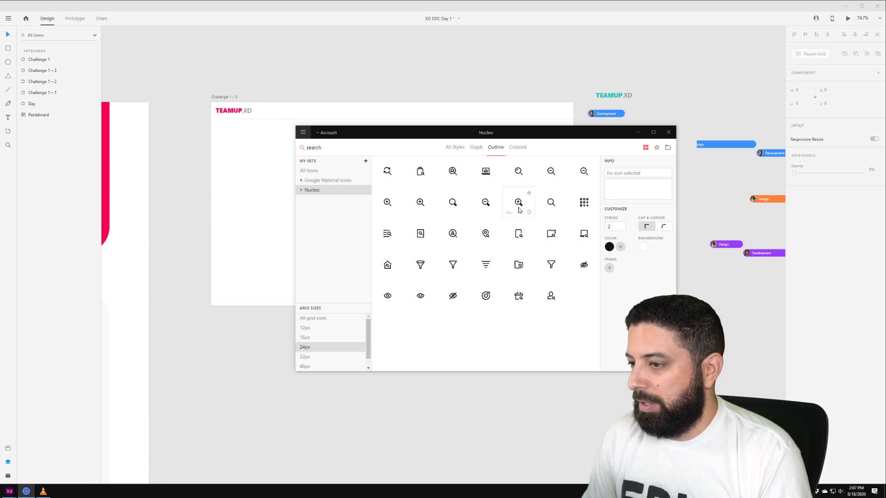
click(518, 172)
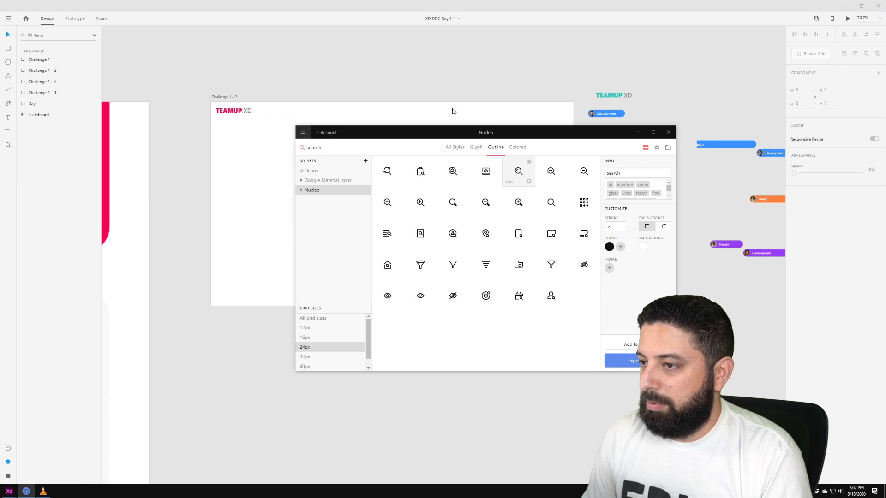
click(478, 89)
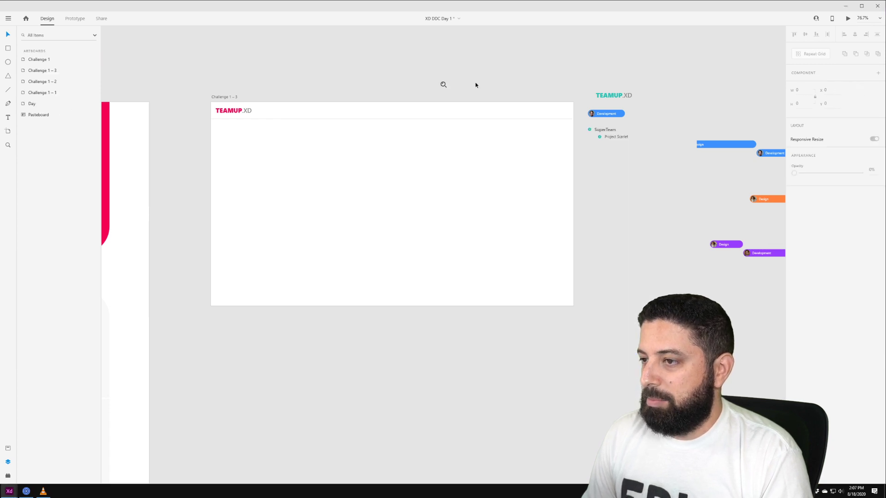
scroll(476, 86, up, 1)
scroll(470, 124, up, 3)
drag(414, 133, 525, 191)
scroll(416, 190, down, 1)
scroll(417, 190, down, 3)
- Move the header divider line down to Y 80 on the Challenge 1 – 3 artboard
click(304, 196)
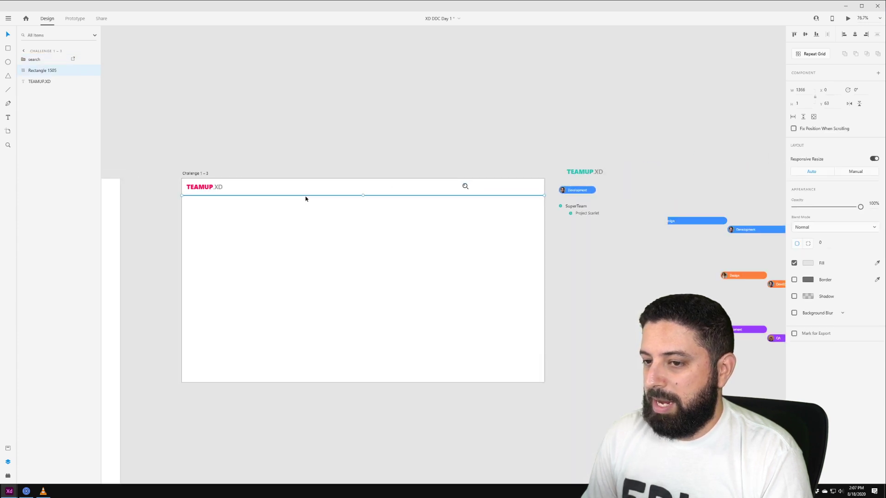
key(shift+Down)
key(Down)
key(Down)
key(Down)
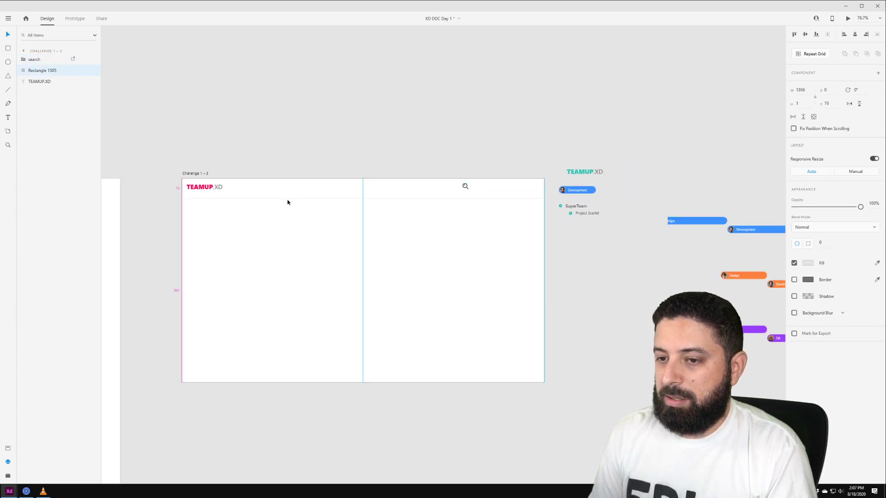
key(Down)
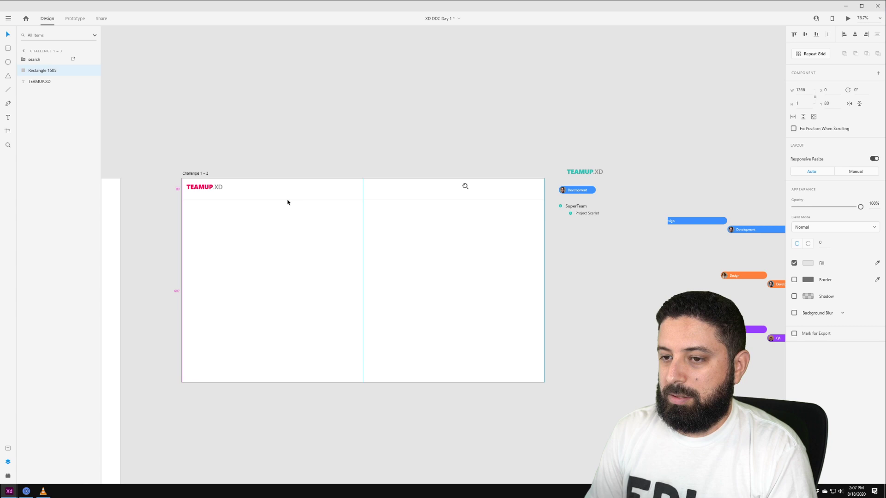
- Move the TEAMUP.XD logo down to Y 21 within the artboard's header
click(221, 188)
scroll(215, 193, up, 5)
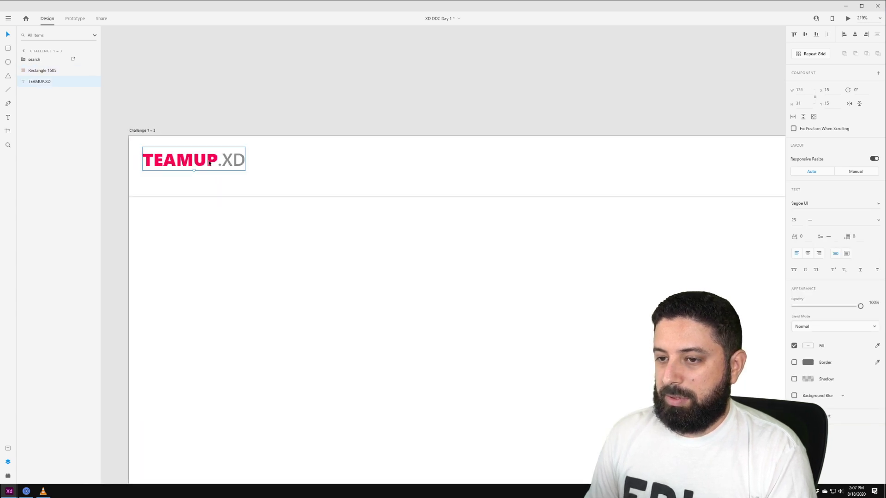
key(Down)
key(Down)
key(Down)
key(Down)
key(Down)
key(Down)
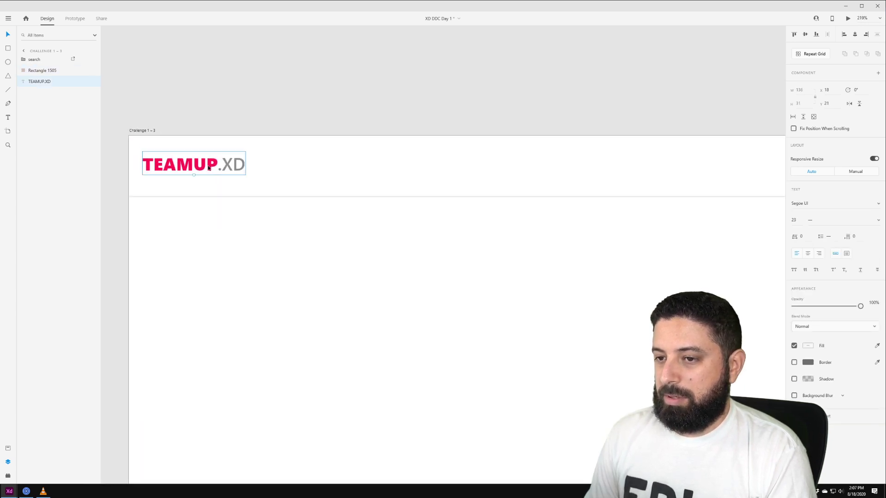
click(326, 95)
- Move the search icon to about X 949, Y 29 and draw a search field rectangle about 449 × 42 over it
scroll(495, 117, down, 3)
drag(495, 117, 313, 102)
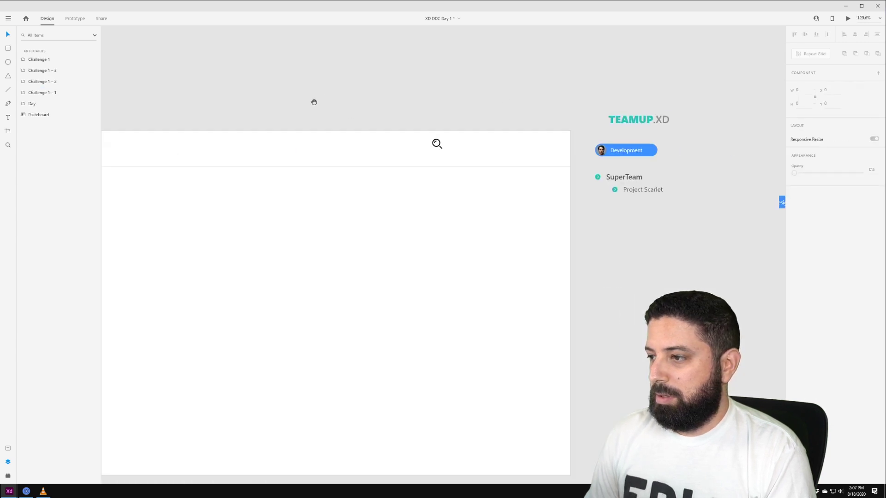
click(436, 144)
drag(439, 147, 389, 151)
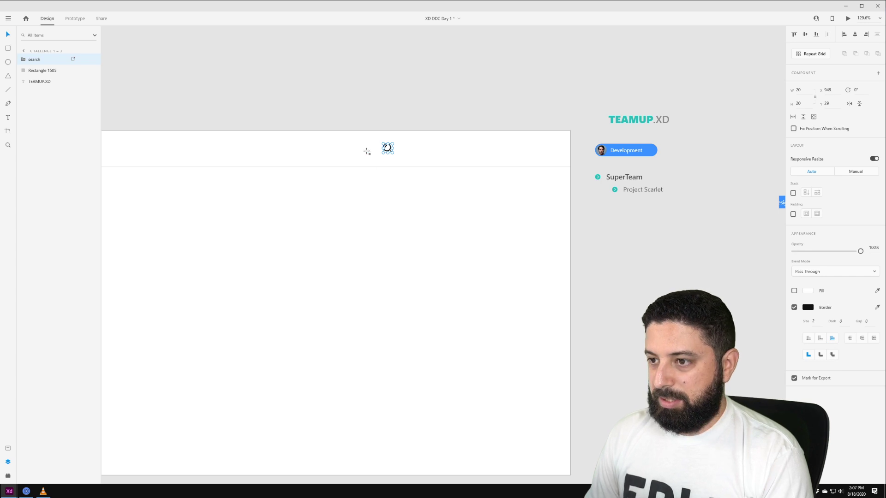
mouse_move(329, 139)
mouse_down()
mouse_move(438, 158)
mouse_move(531, 158)
mouse_up()
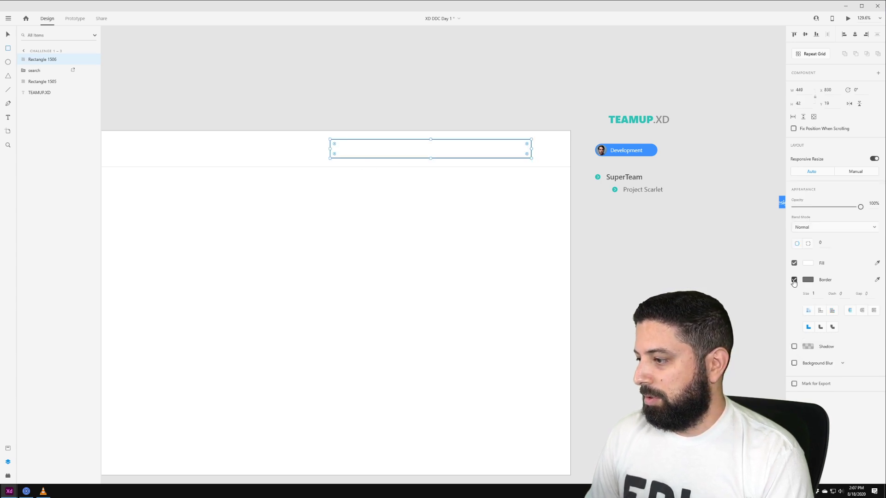
- Remove the search field rectangle's border and fill it with the light grey sampled from the pasteboard
click(877, 279)
click(452, 83)
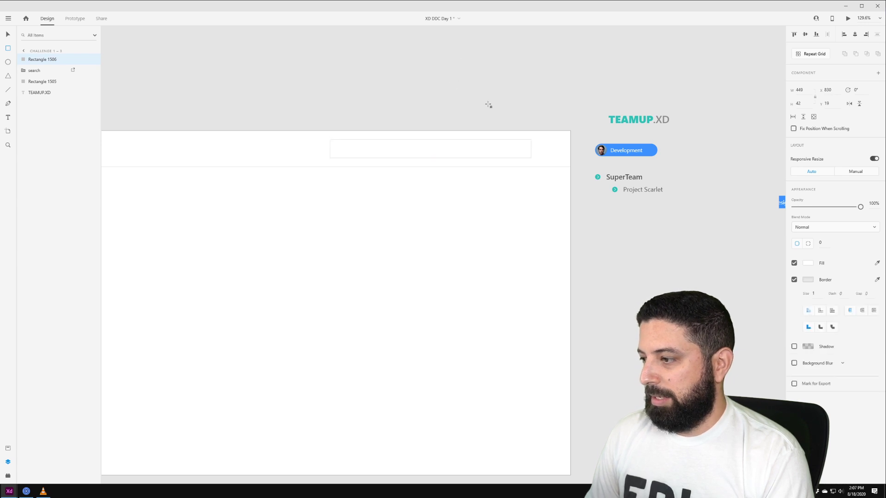
click(793, 280)
click(877, 263)
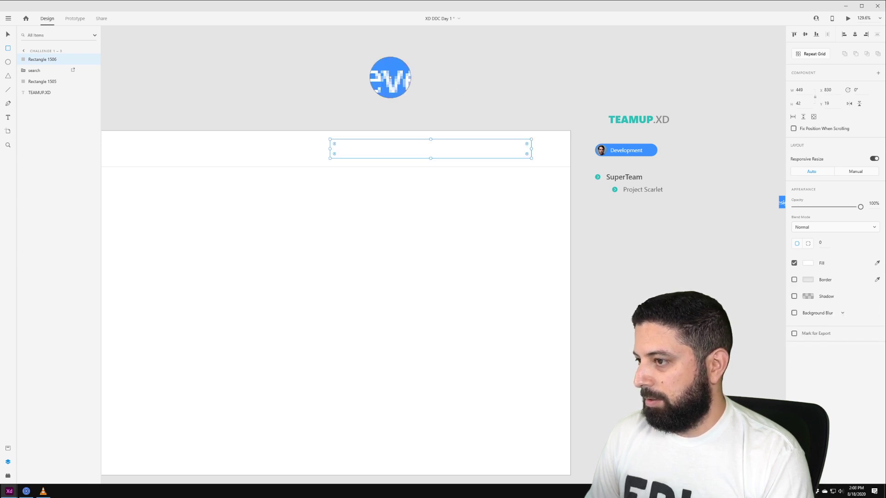
click(390, 77)
click(776, 232)
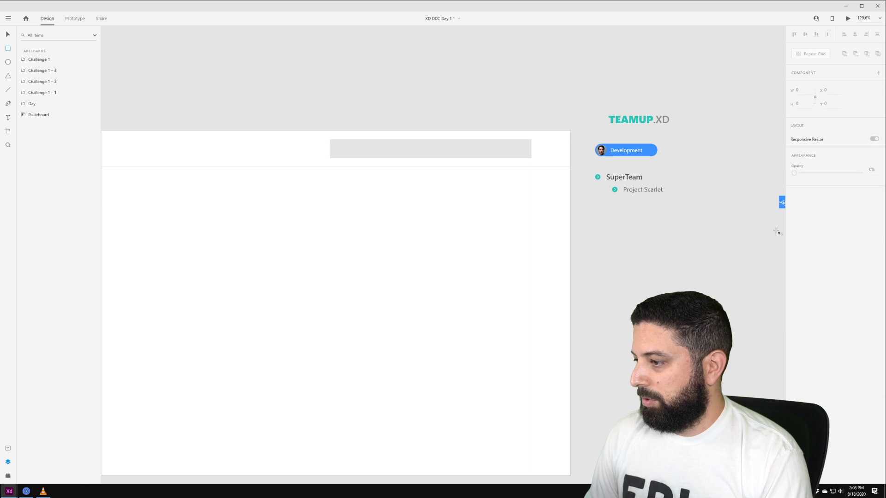
- Set the search field's corner radius to 100 and place the rectangle behind the search icon in the layer order
key(v)
click(471, 151)
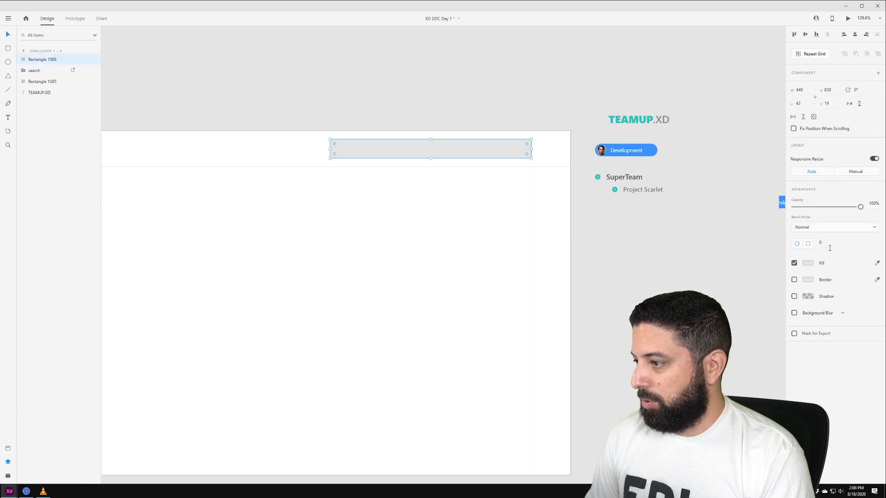
click(829, 248)
text(100)
key(Return)
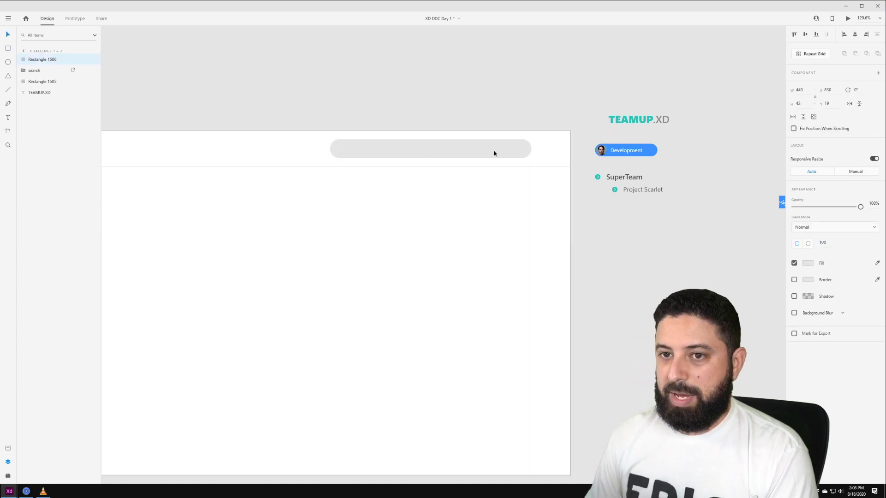
drag(28, 60, 35, 77)
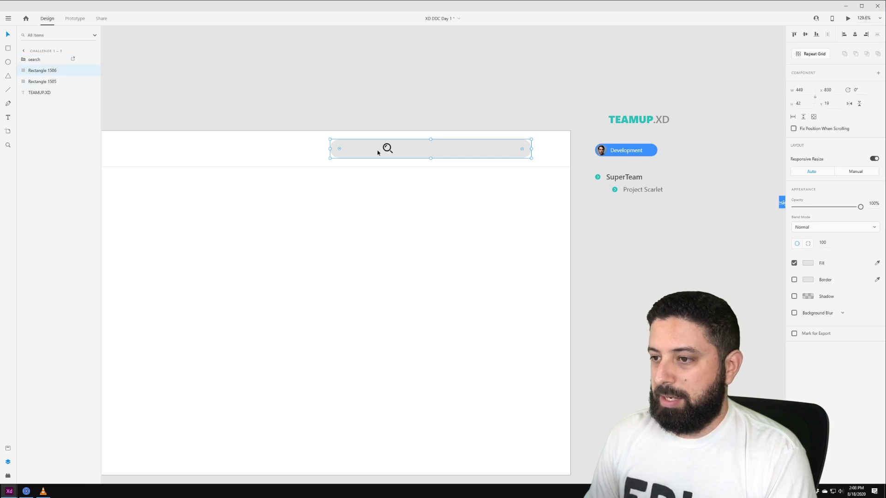
- Narrow the search field to about 383 wide, shift it to about X 959 and place the search icon inside its left end
drag(331, 149, 359, 148)
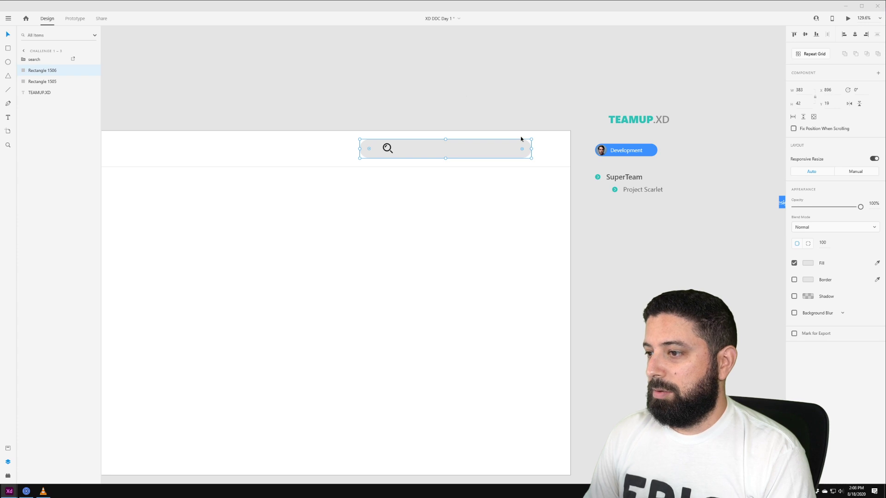
drag(502, 153, 531, 153)
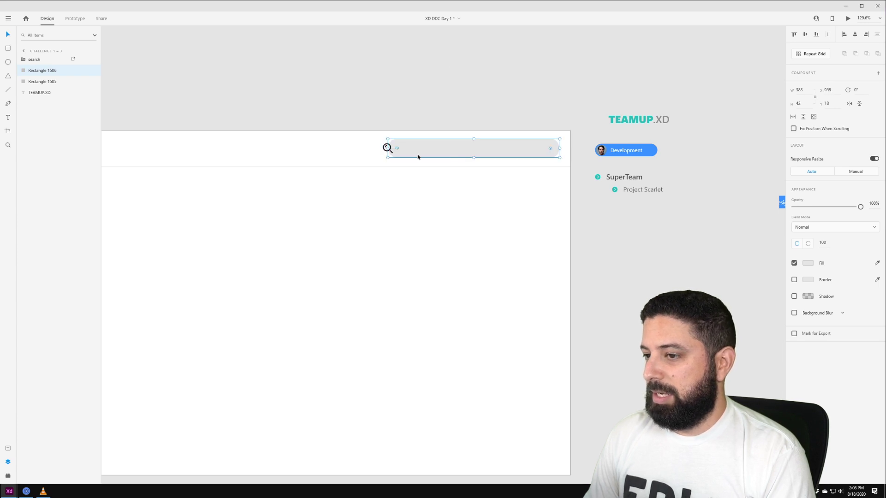
drag(385, 149, 397, 150)
- Reduce the search field rectangle's opacity to 30%
click(484, 150)
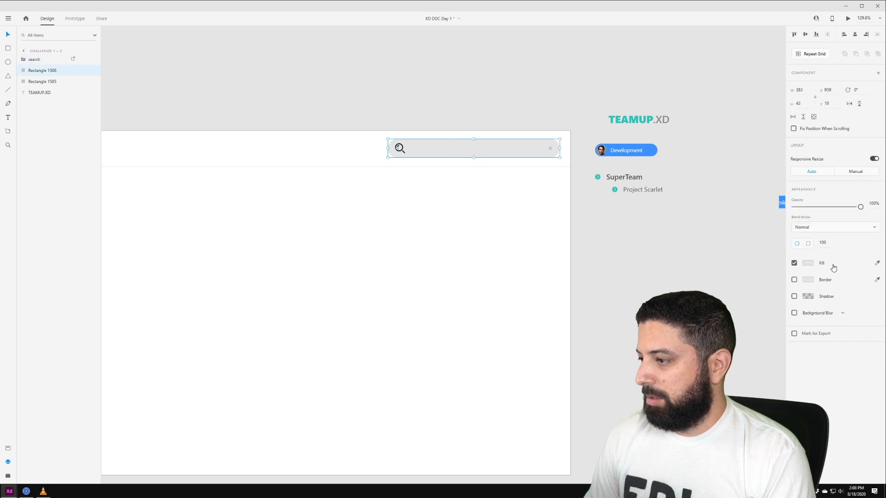
drag(860, 207, 817, 205)
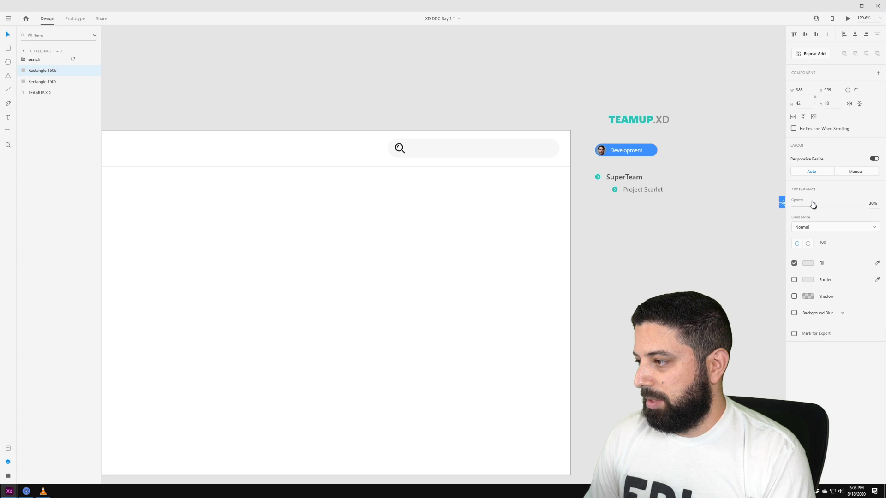
click(661, 170)
- Recolor the search icon's border with the pasteboard's light grey and darken it to a medium grey
click(399, 150)
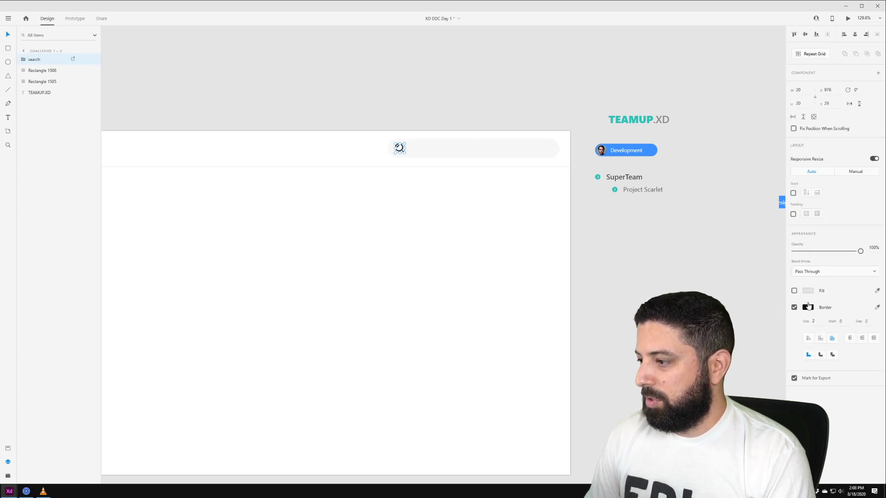
click(877, 307)
click(425, 70)
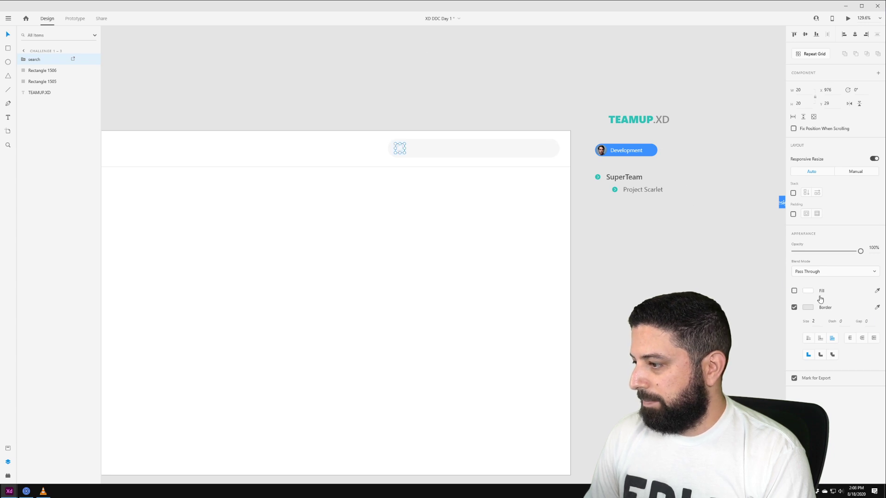
click(808, 307)
drag(701, 284, 701, 293)
click(297, 99)
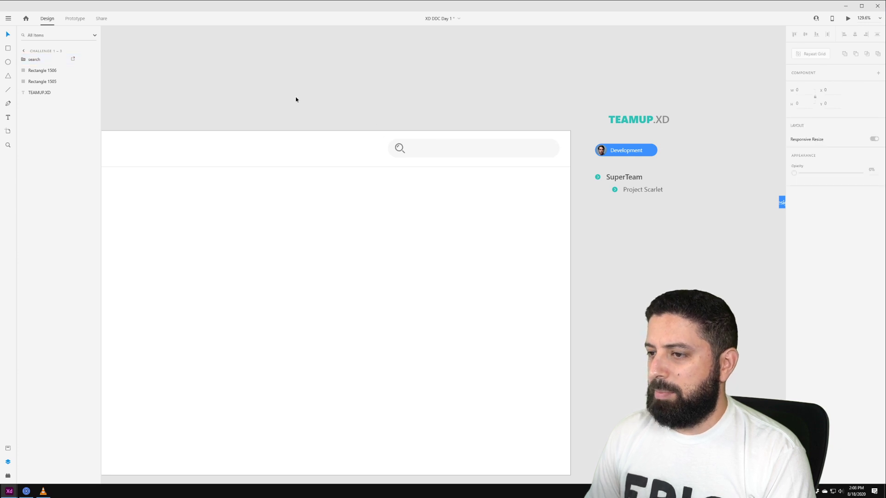
scroll(408, 76, down, 3)
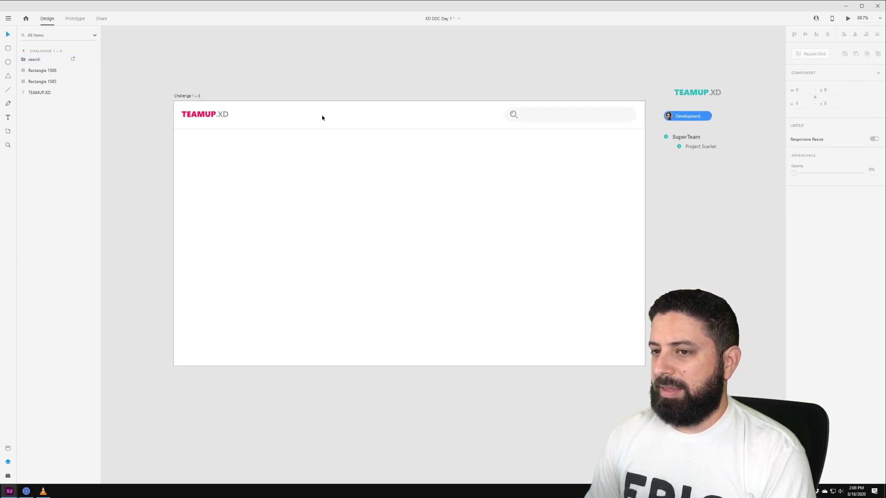
click(205, 115)
click(513, 116)
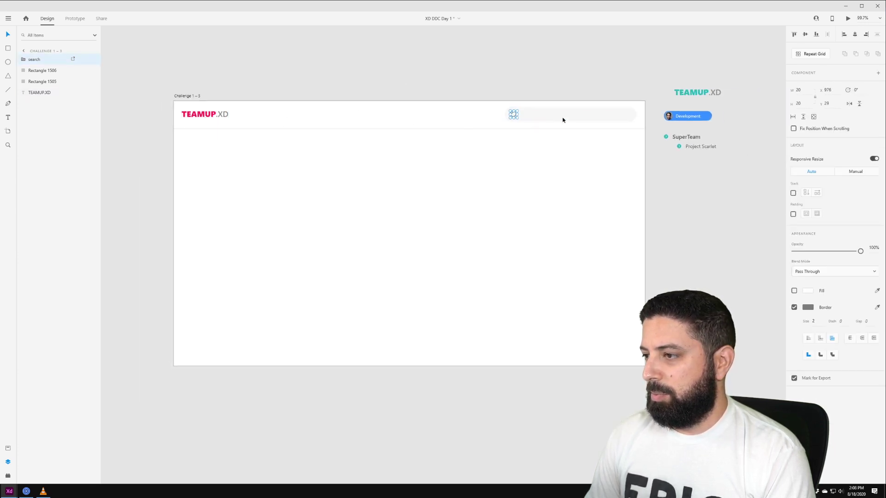
click(451, 73)
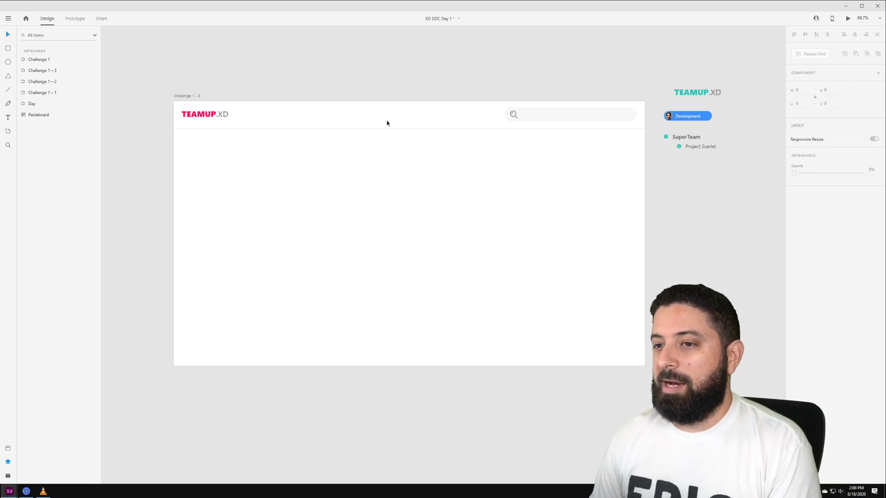
scroll(385, 126, down, 3)
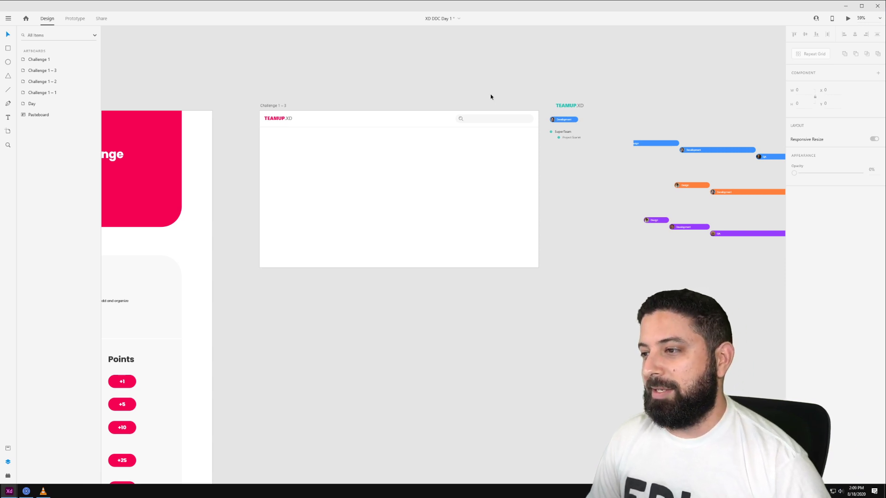
scroll(395, 86, up, 3)
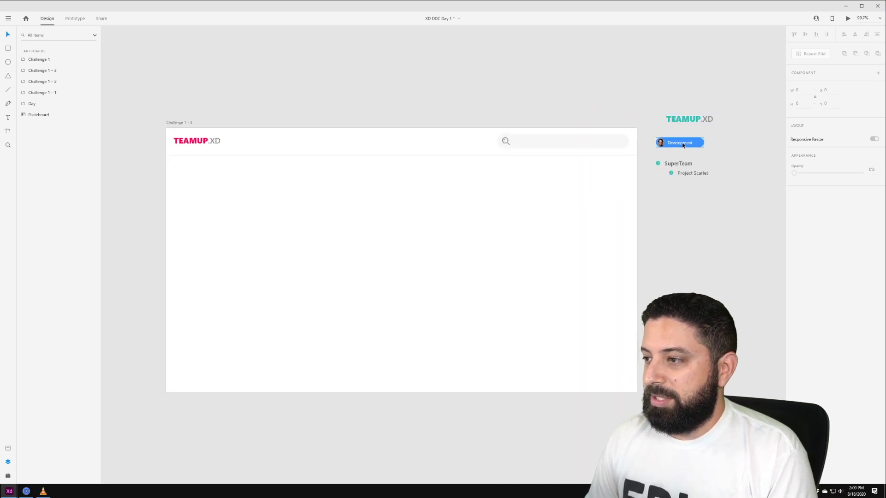
- Duplicate the search field rectangle, set its corner radius to 0 and reshape it into a 63 × 687 sidebar below the divider at X 0, Y 81
click(579, 139)
drag(579, 140, 256, 176)
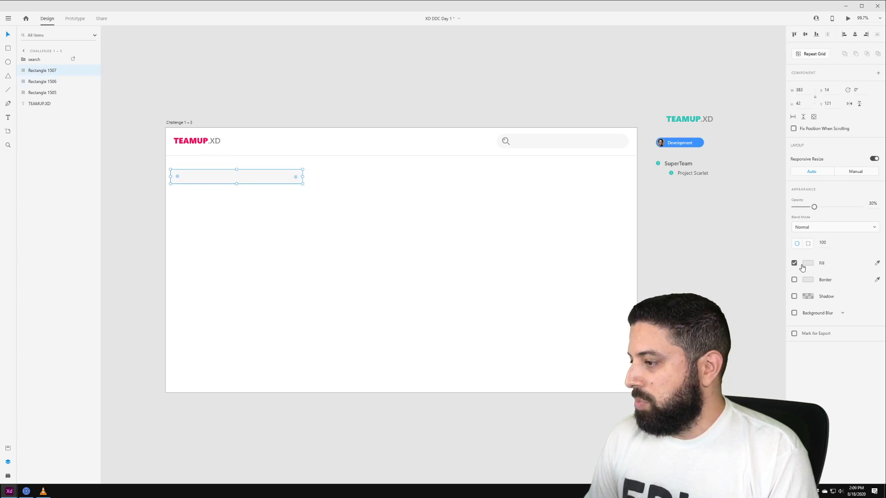
click(822, 243)
text(0)
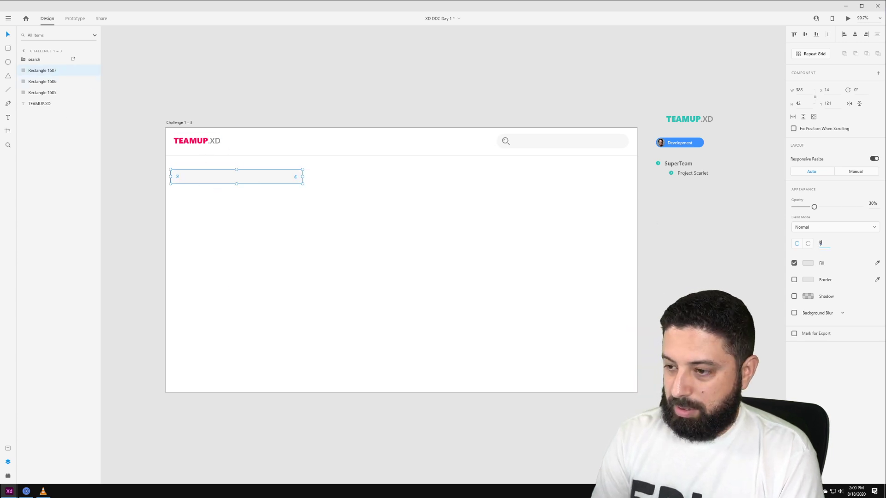
key(Return)
drag(271, 181, 185, 391)
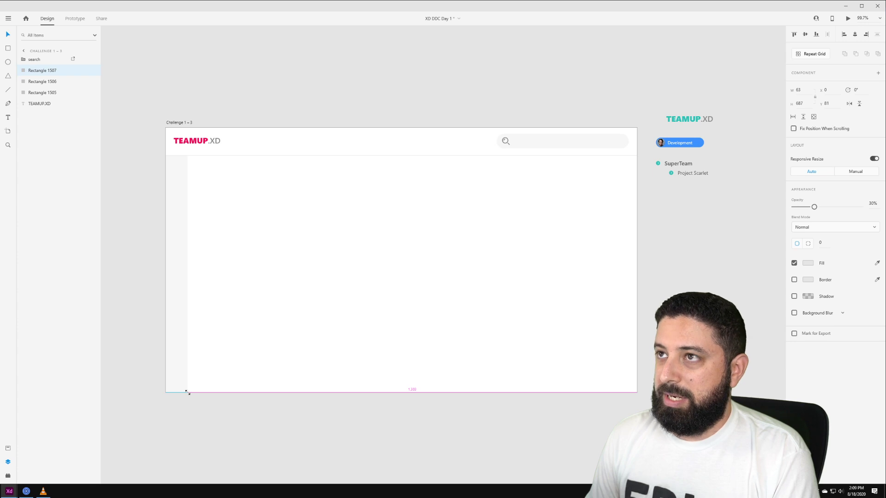
click(215, 162)
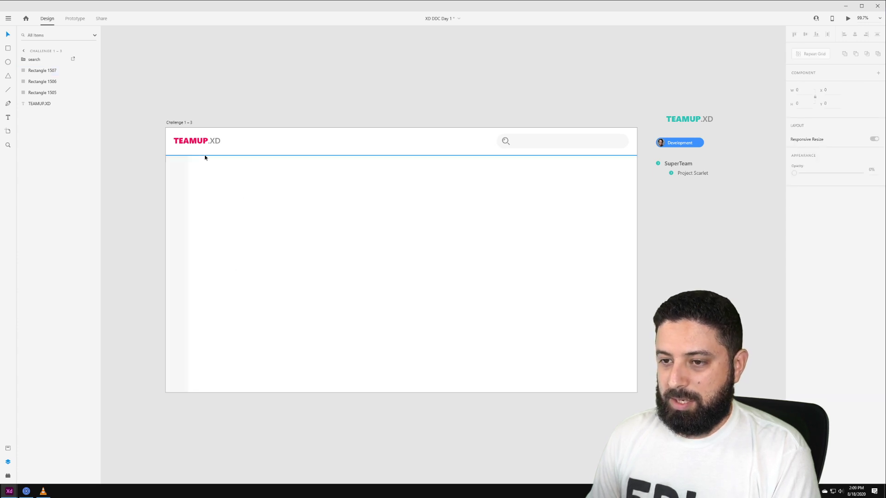
- Duplicate the header divider line and move the copy down to about Y 178
click(207, 156)
key(ctrl+d)
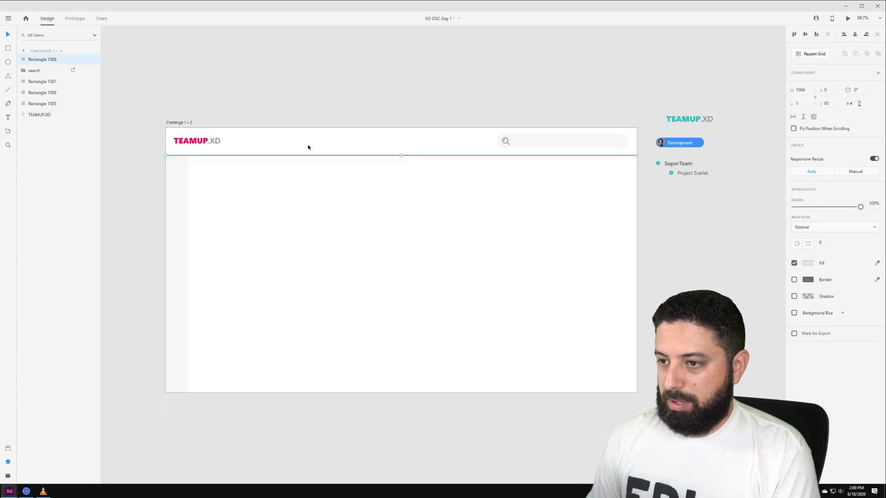
drag(282, 157, 281, 208)
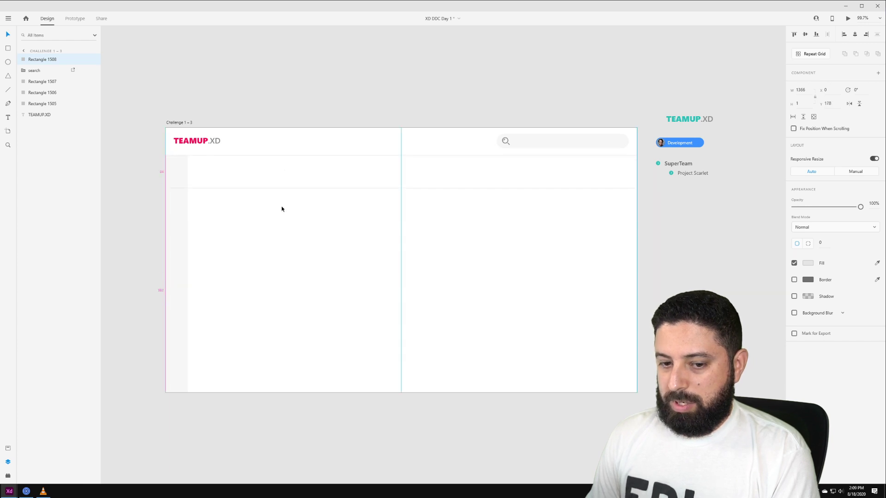
- Move the copied divider line down to Y 700 and shorten it to the sidebar's width
drag(274, 371, 274, 370)
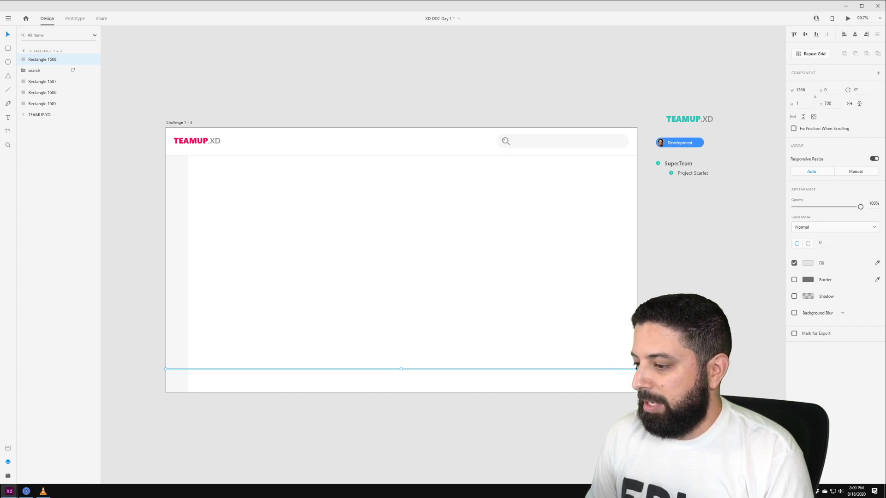
drag(636, 369, 488, 369)
drag(228, 369, 187, 369)
click(210, 354)
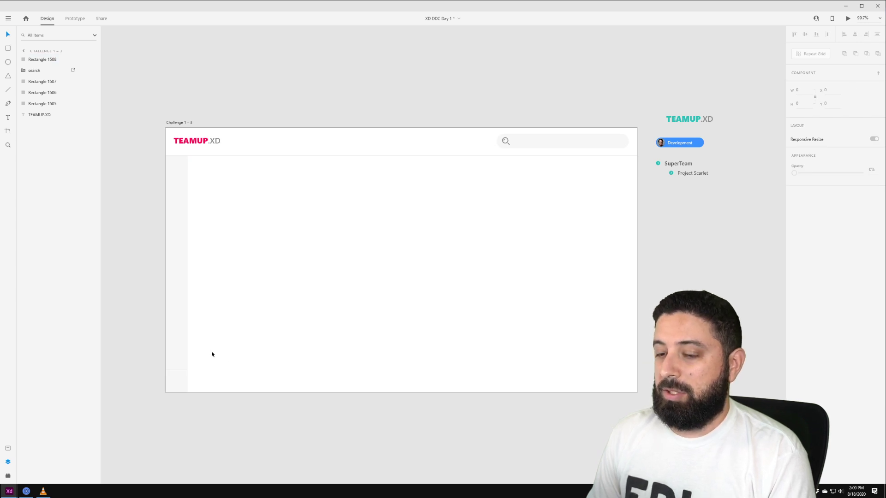
- Copy the avatar photo from the blue Development tag into the Challenge 1 – 3 artboard and move it to the sidebar's lower end
double_click(662, 143)
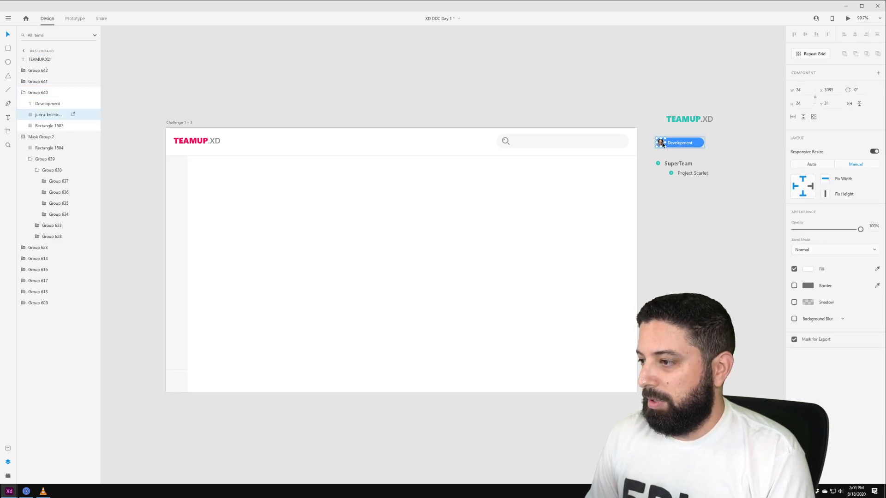
click(384, 102)
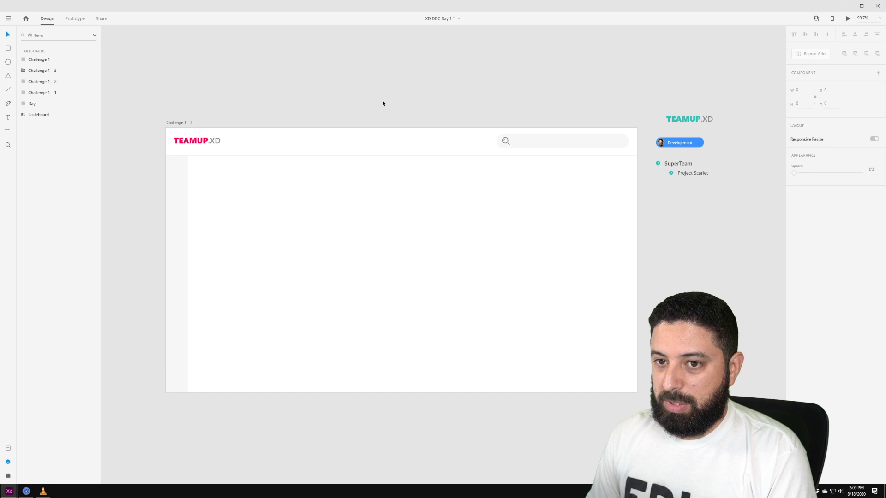
click(174, 385)
key(ctrl+v)
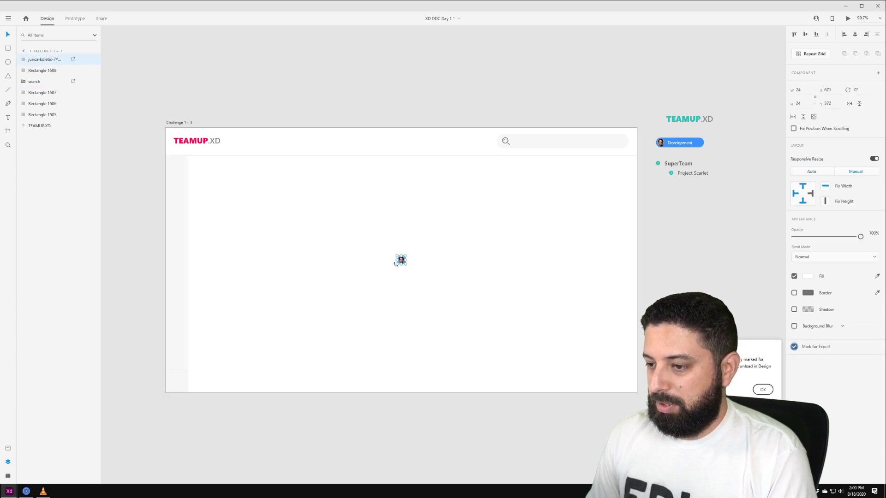
drag(396, 266, 191, 364)
- Scale the avatar down to fit inside the sidebar and centre it in the area below the short divider
scroll(176, 392, up, 3)
scroll(175, 383, up, 3)
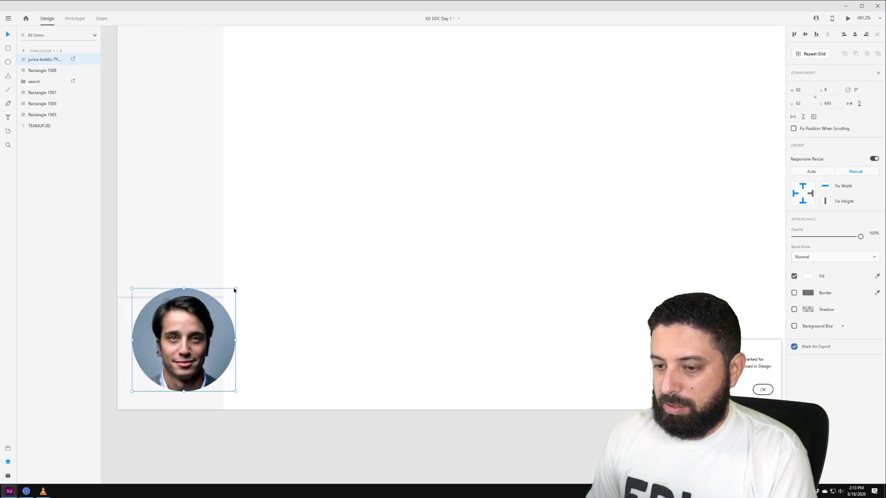
drag(235, 290, 204, 326)
drag(179, 355, 190, 345)
click(295, 330)
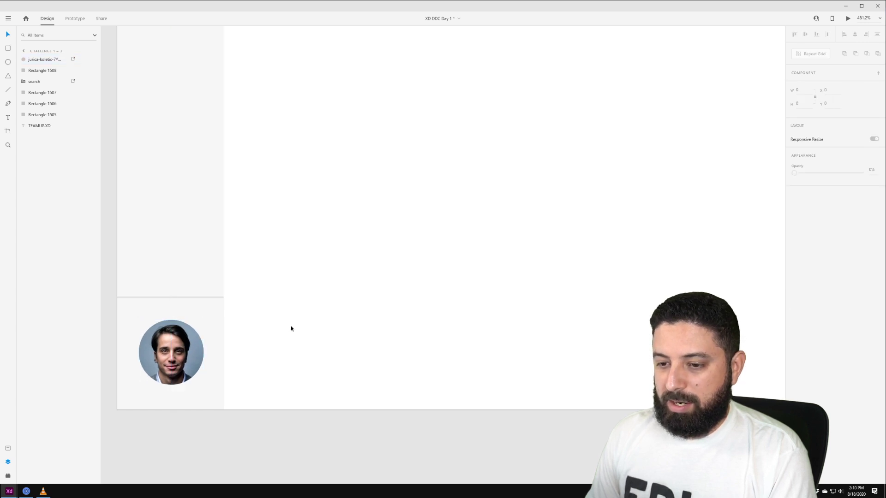
scroll(290, 326, down, 3)
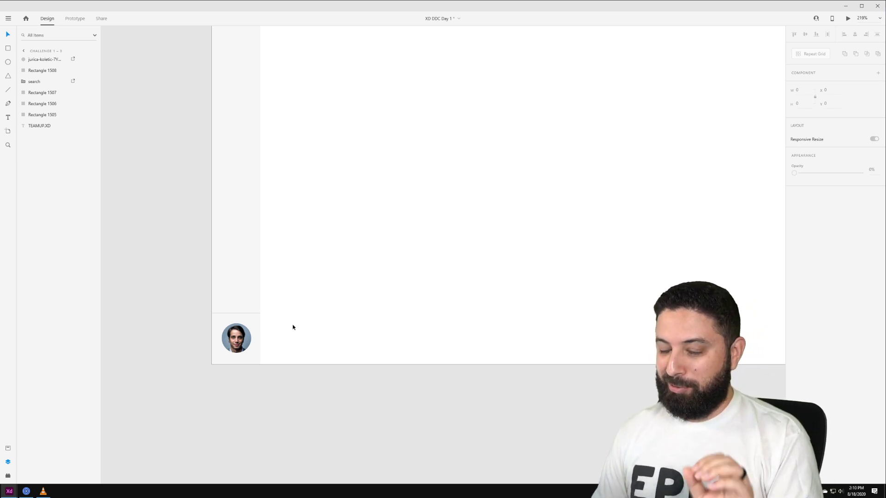
scroll(288, 323, down, 4)
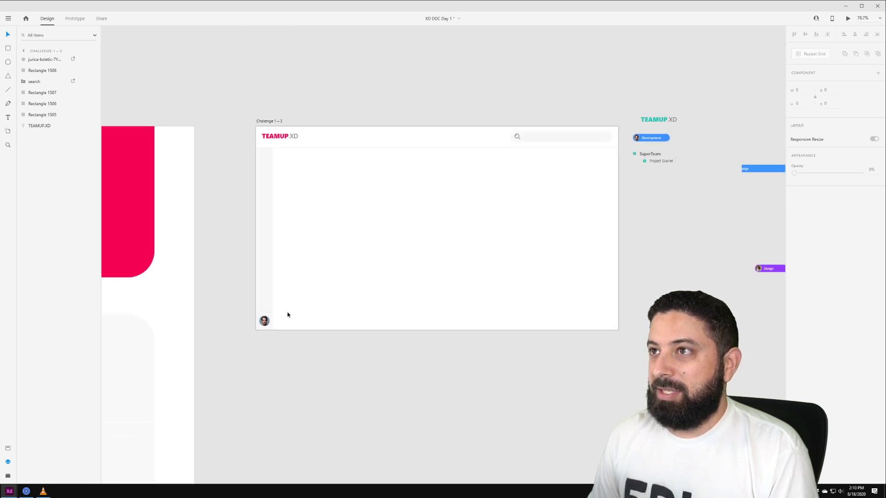
- Switch to Nucleo, search for "cog" and place the gear outline icon on the pasteboard above the artboard
scroll(288, 315, up, 1)
click(26, 490)
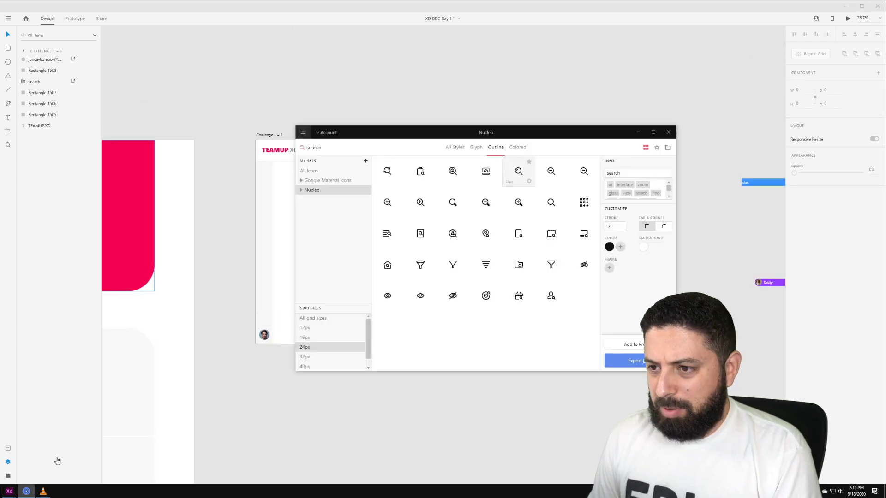
double_click(334, 147)
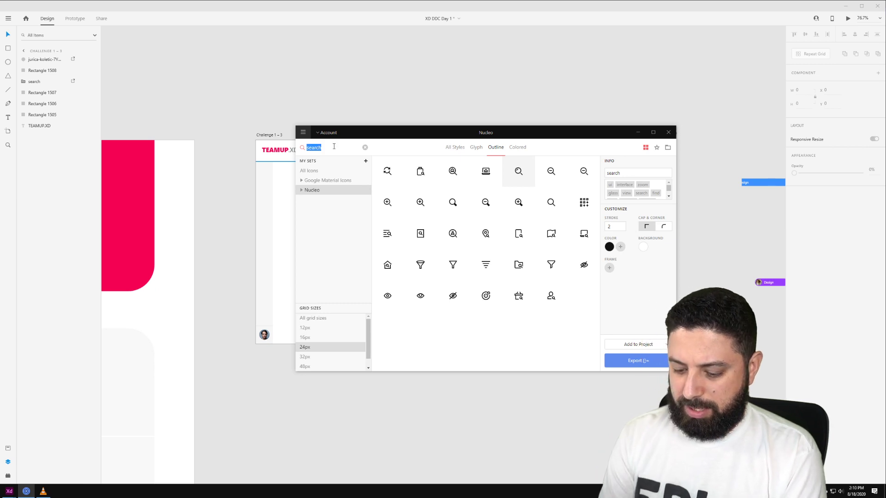
text(cog)
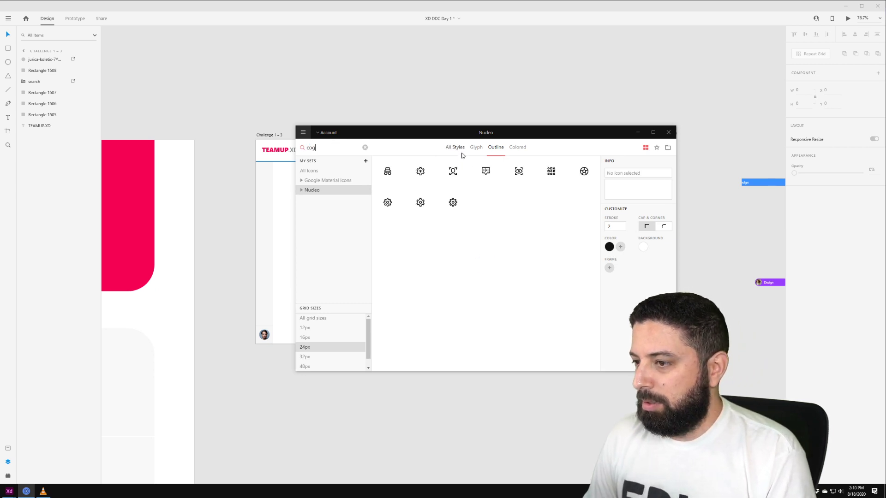
click(390, 210)
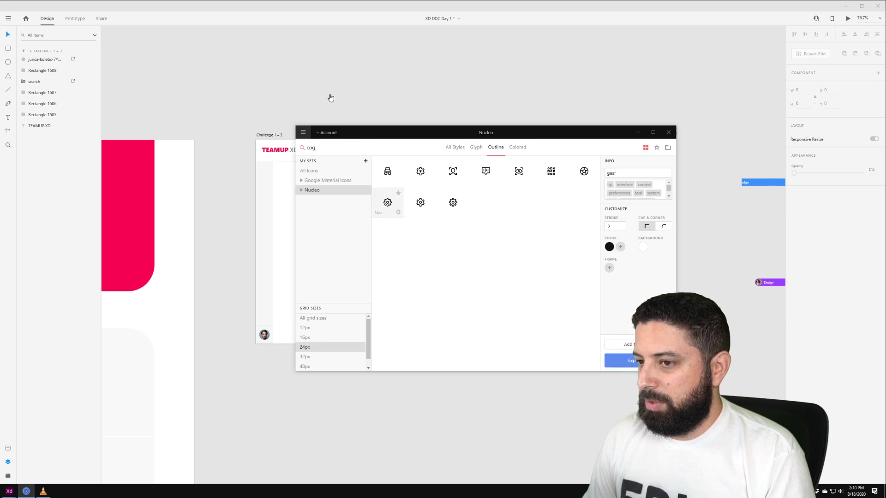
drag(331, 98, 331, 97)
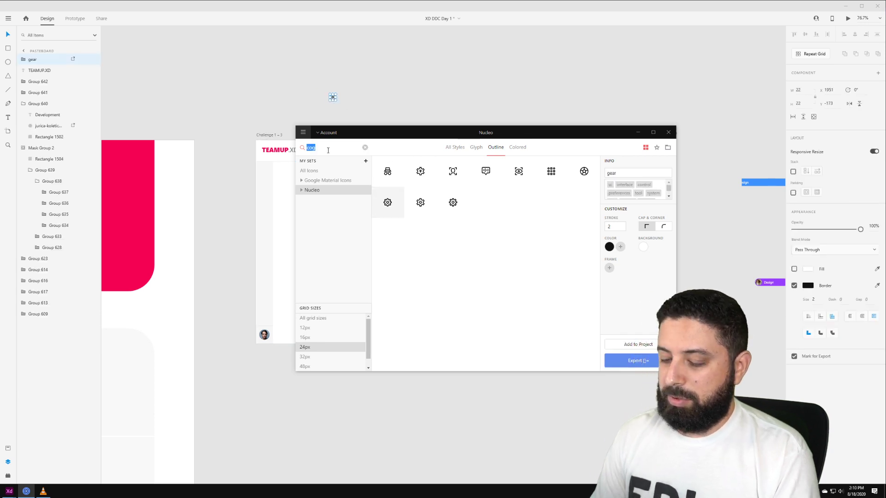
- Search the icon library for "help" and place the circled question mark icon on the pasteboard above the artboard
text(help)
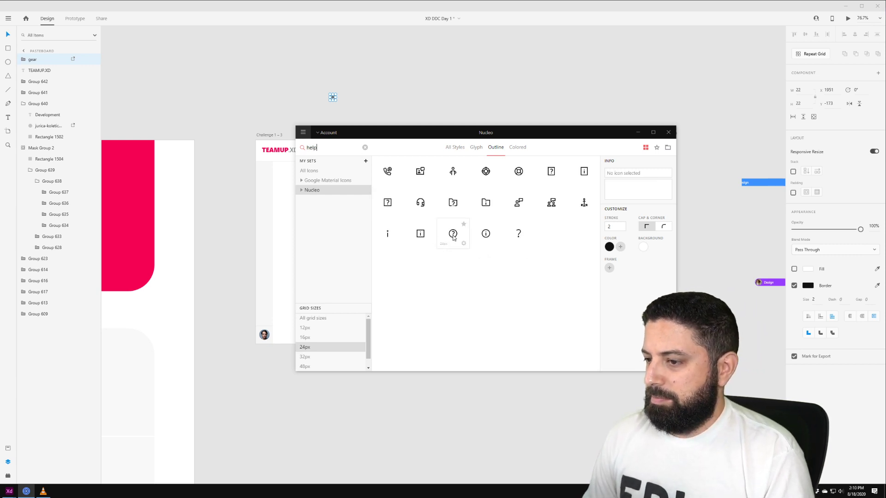
drag(454, 236, 361, 81)
click(398, 74)
scroll(329, 88, up, 3)
scroll(329, 89, up, 2)
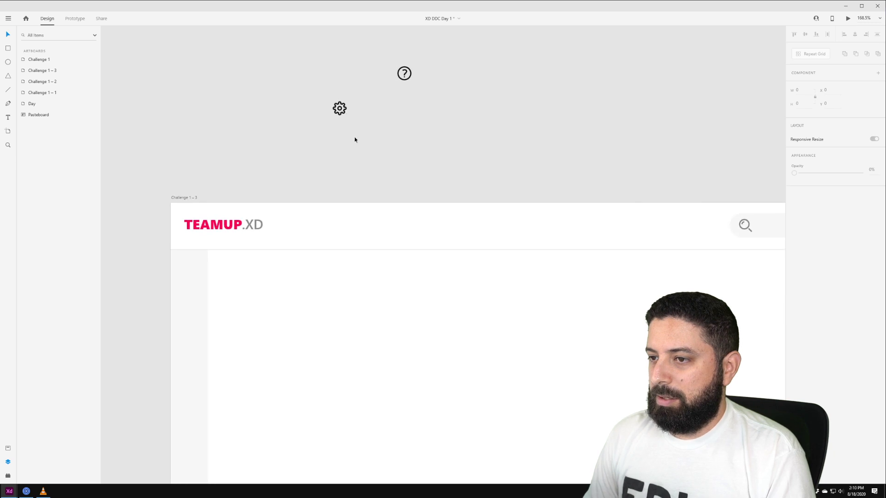
- Move the gear icon into the sidebar above the avatar and the question mark icon directly above the gear
scroll(353, 137, down, 6)
drag(346, 106, 257, 392)
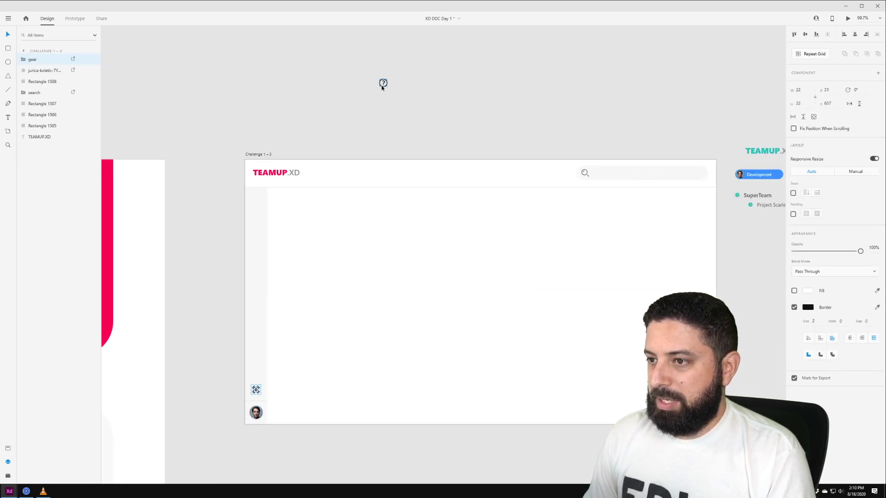
drag(383, 83, 255, 376)
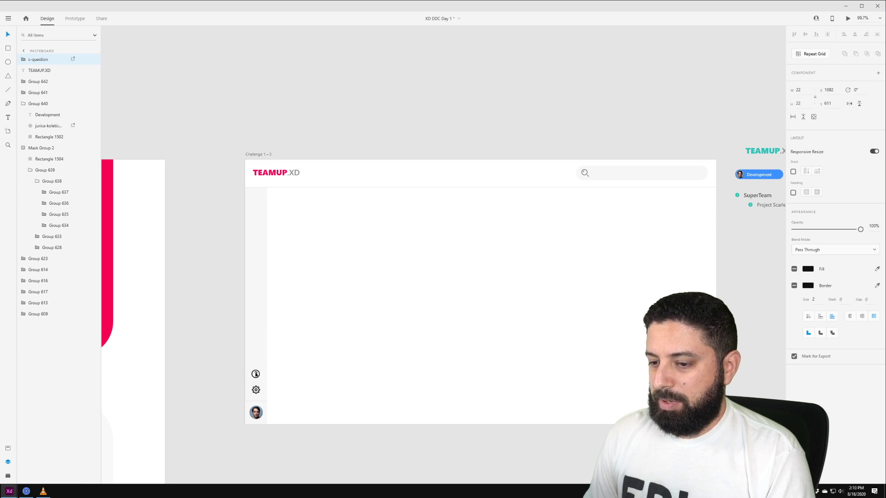
- Recolor the question mark icon's fill and border with the grey sampled from the search icon
shift+click(257, 389)
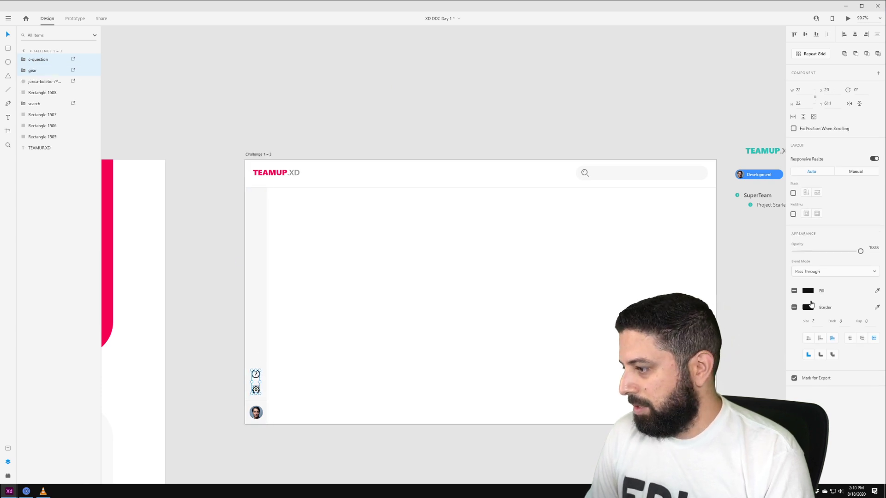
click(614, 129)
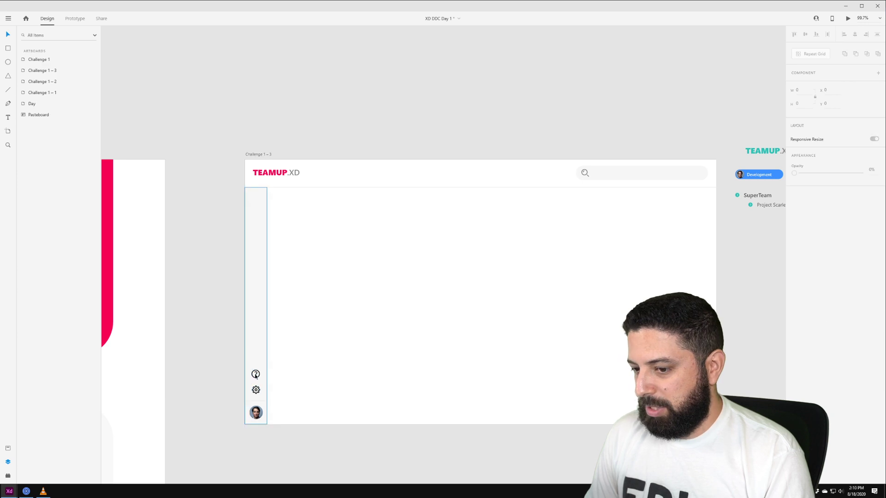
click(255, 374)
click(256, 374)
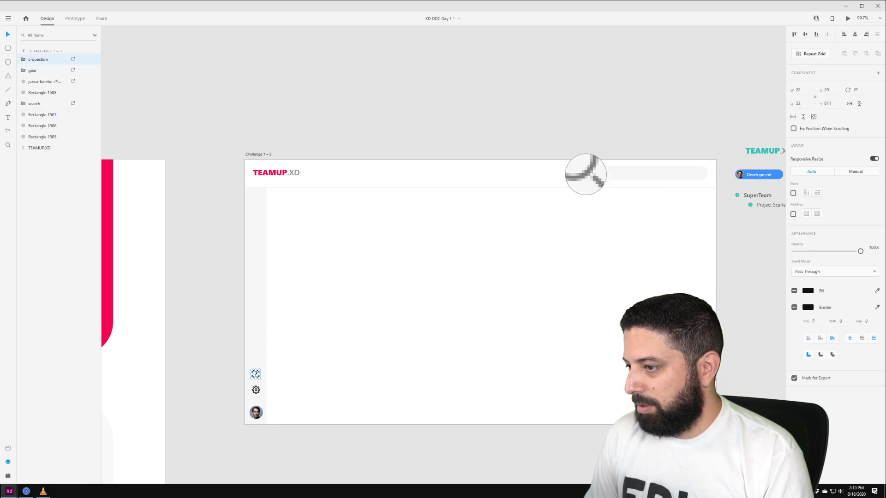
click(585, 174)
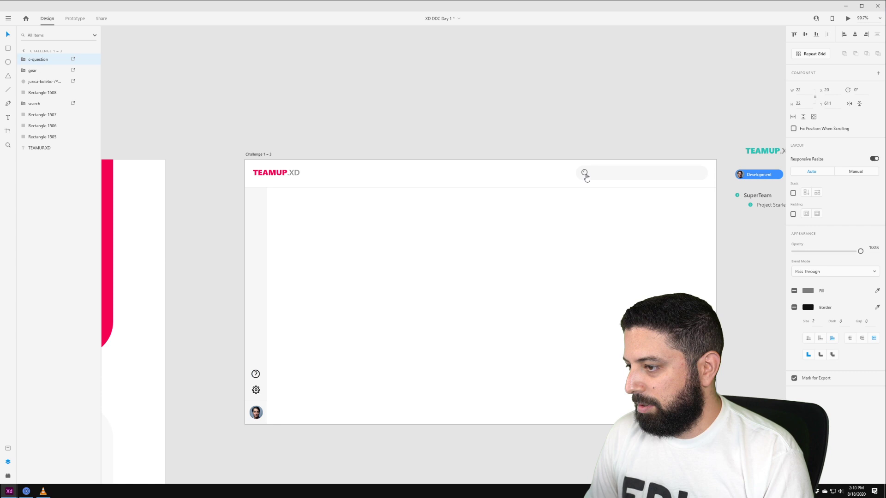
click(877, 308)
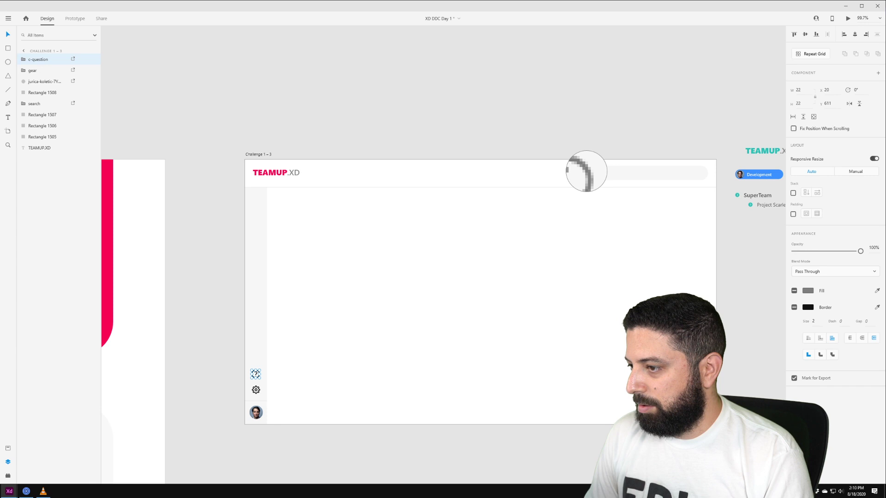
click(586, 171)
- Recolor the gear icon's border with the grey sampled from the search icon
click(256, 390)
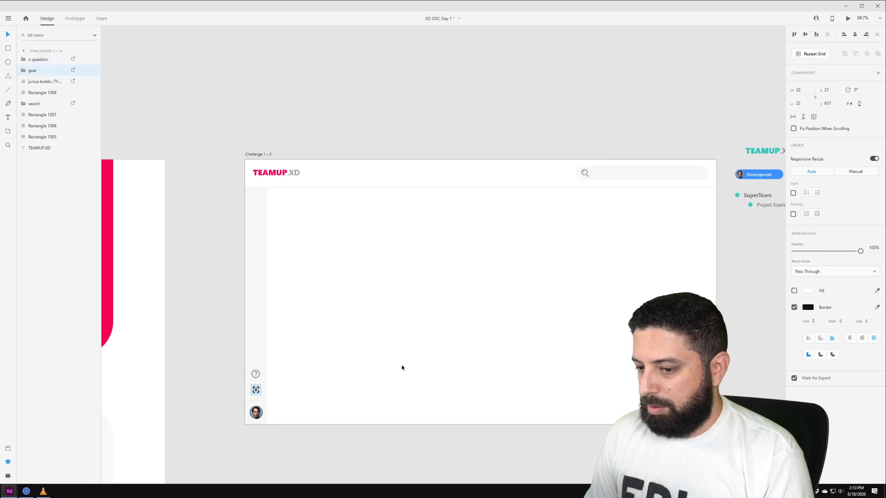
click(876, 308)
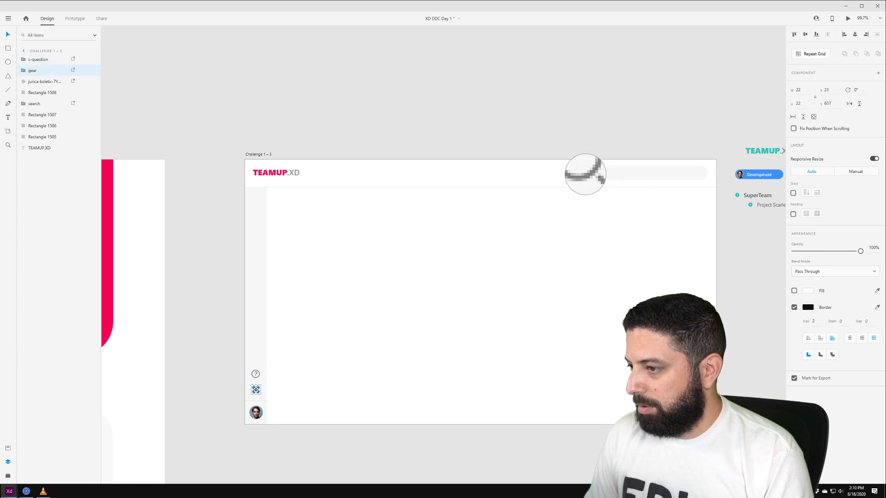
click(582, 172)
click(367, 116)
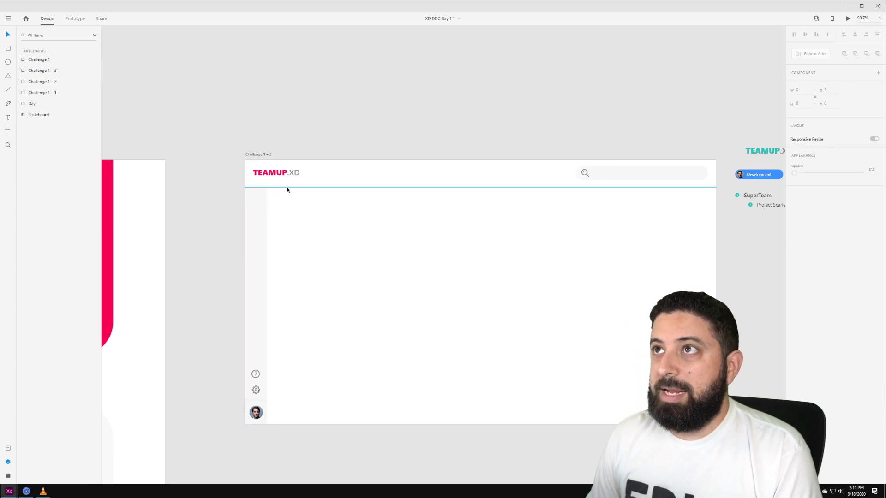
- Draw a 32 × 32 square without a border near the sidebar's upper end at X 15, Y 109
scroll(251, 213, up, 5)
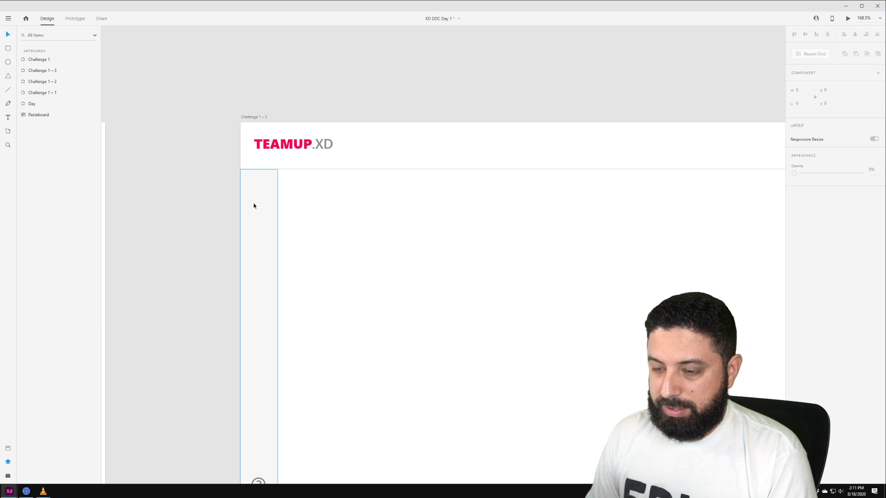
key(r)
mouse_move(249, 182)
mouse_down()
mouse_move(274, 206)
mouse_move(258, 201)
mouse_move(268, 185)
mouse_up()
key(v)
click(795, 280)
- Fill the sidebar square with the saturated blue #1100FF and set its corner radius to 8
click(801, 279)
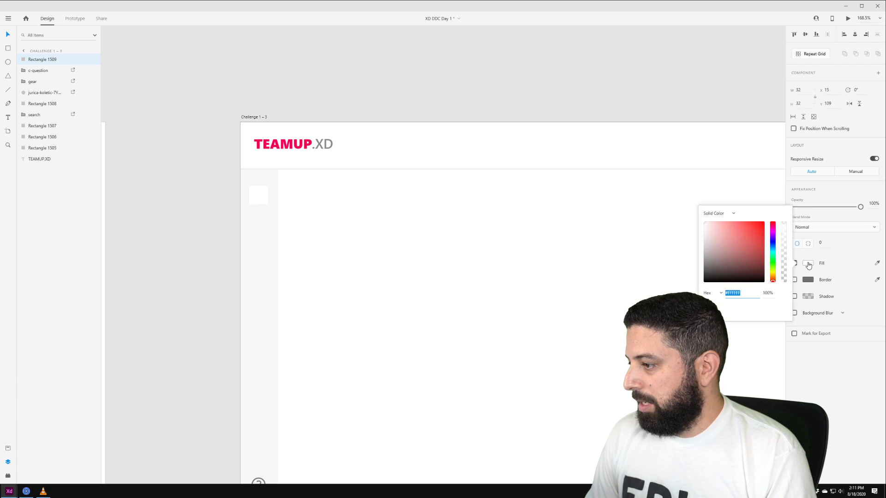
click(772, 241)
drag(752, 232, 772, 214)
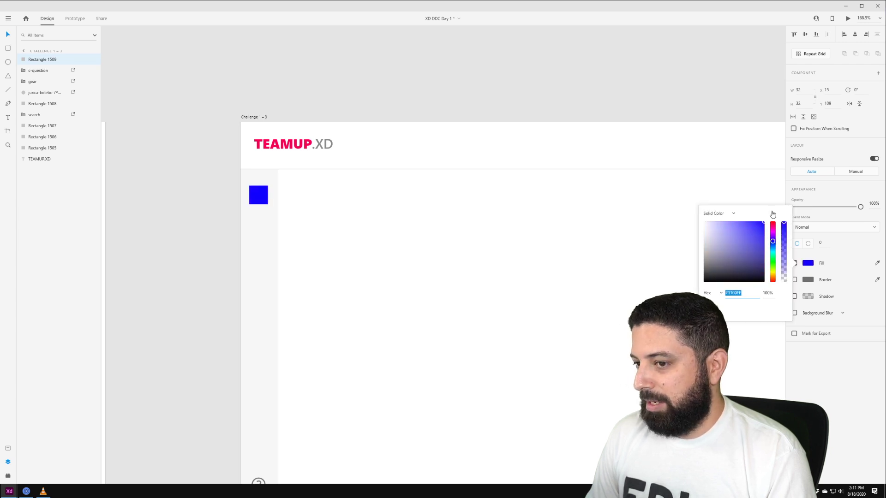
click(821, 243)
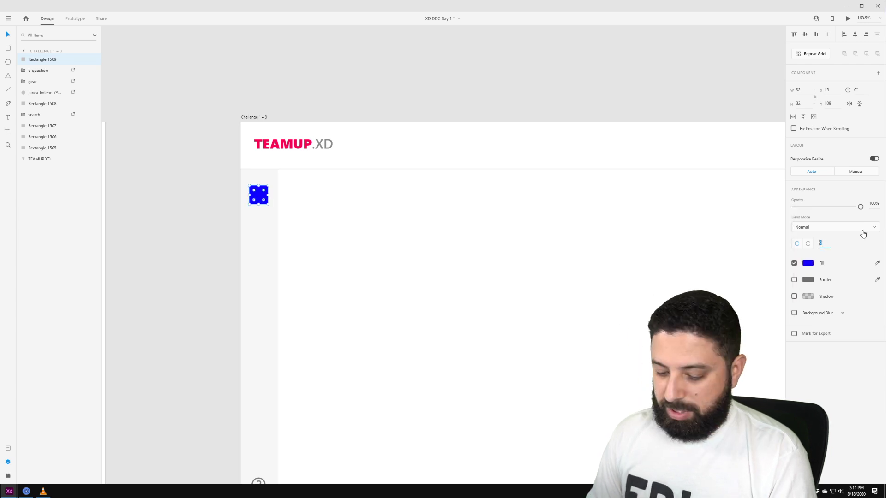
text(8)
key(Return)
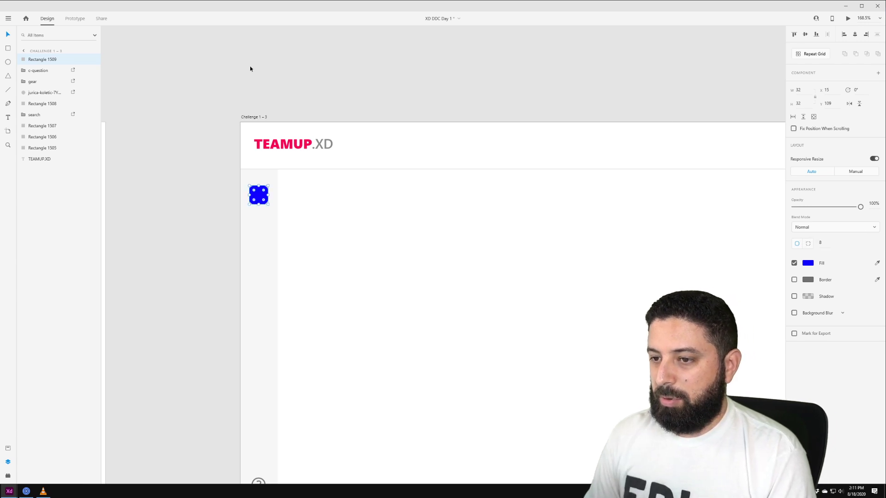
click(251, 69)
- Add the point text "AB" on the blue rounded square
scroll(278, 199, up, 5)
key(t)
click(259, 261)
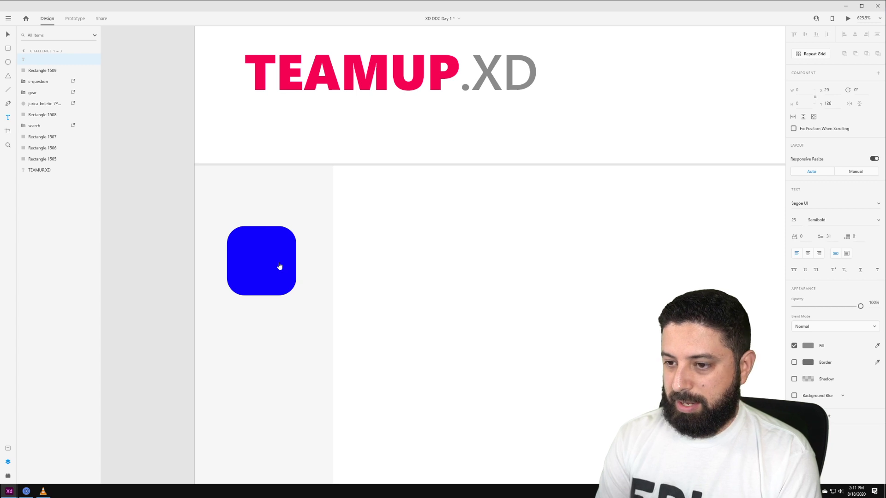
text(AB)
key(Escape)
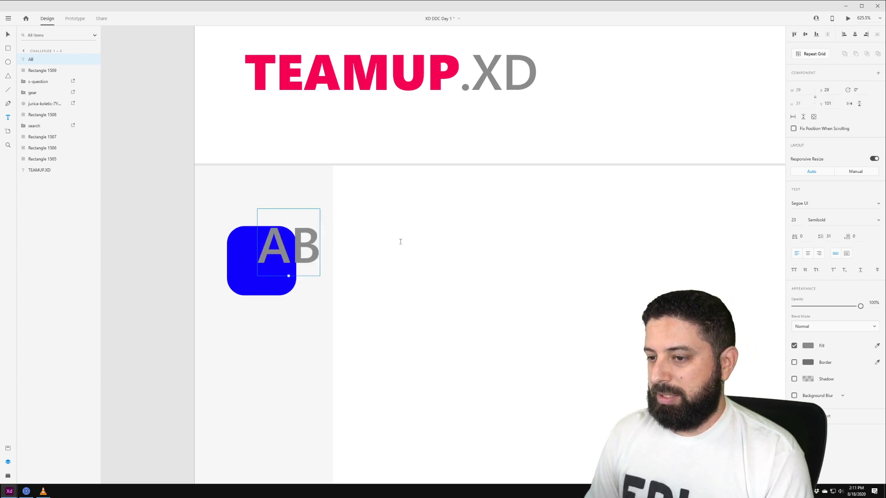
- Move the "AB" text onto the blue square at X 17 and set its font size to 16
drag(308, 252, 282, 265)
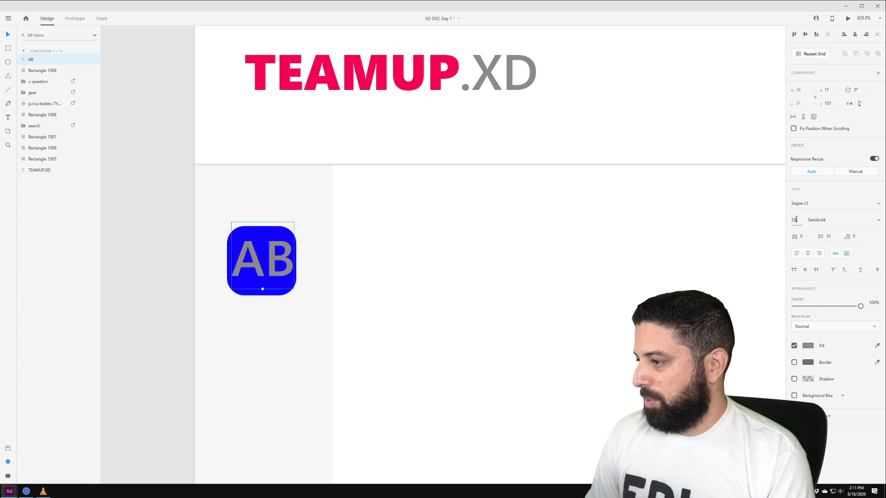
text(16)
key(Return)
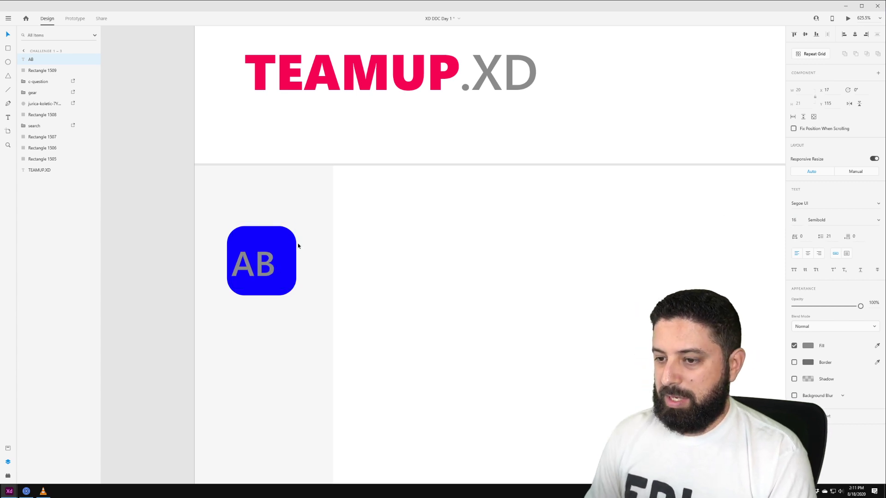
- Centre the "AB" text on the blue tile at X 21, Y 114 and fill it with white sampled from the canvas
drag(271, 268, 277, 264)
key(Left)
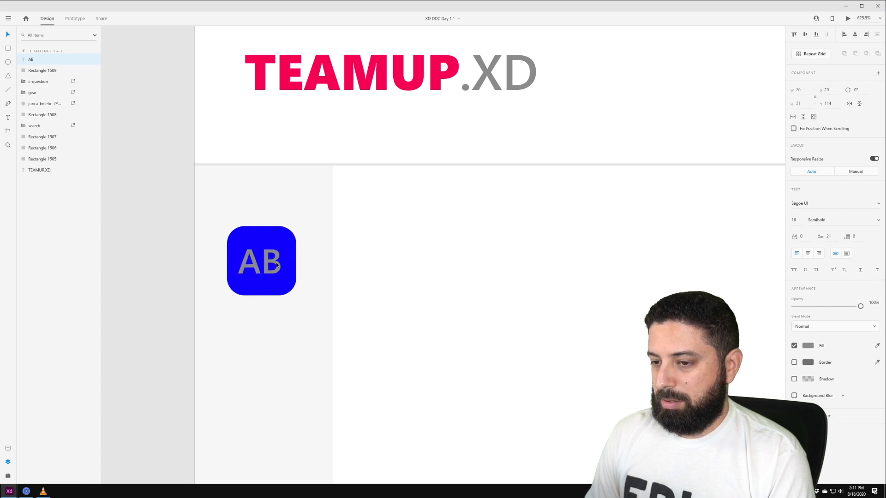
key(Right)
click(876, 345)
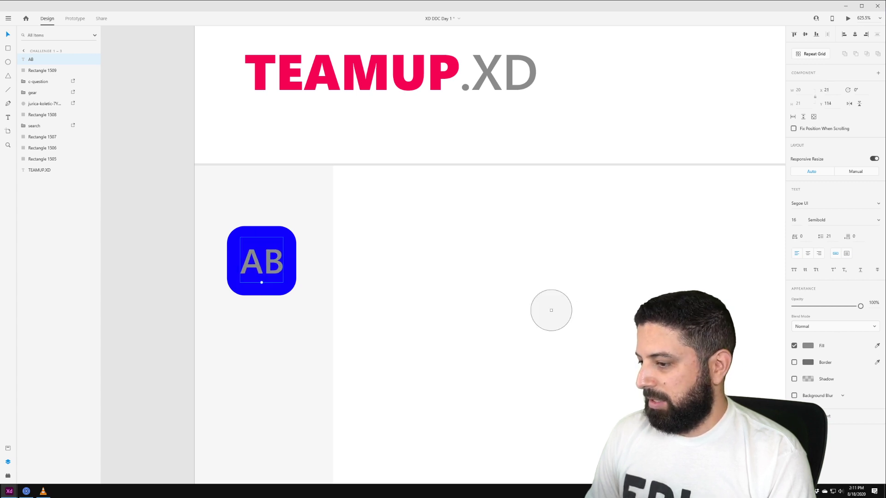
click(481, 301)
- Duplicate the blue tile with its "AB" text twice down the sidebar, placing the copies at Y 151 and Y 193
scroll(284, 289, down, 8)
scroll(284, 319, up, 3)
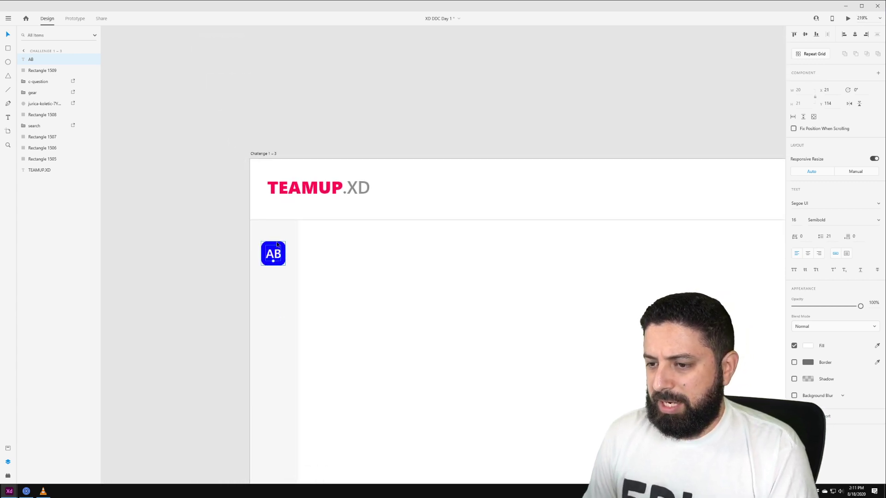
shift+click(280, 250)
drag(279, 250, 279, 315)
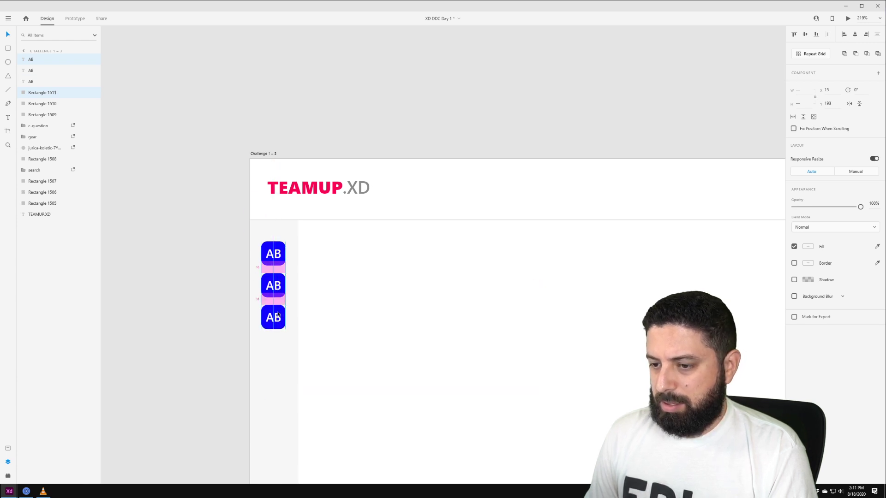
- Fill the middle sidebar tile with a dark magenta-purple
click(282, 277)
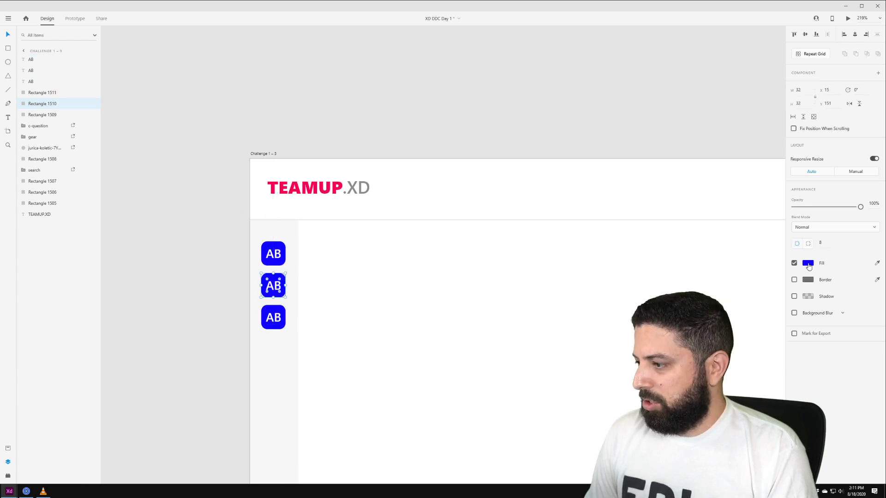
click(807, 263)
click(773, 257)
drag(775, 257, 752, 251)
click(773, 232)
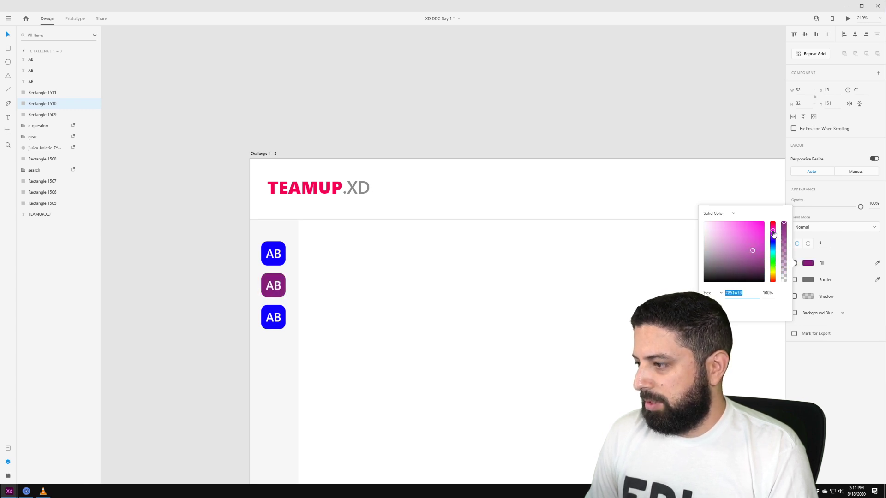
- Fill the lowest sidebar tile with the violet #6600FF
click(280, 312)
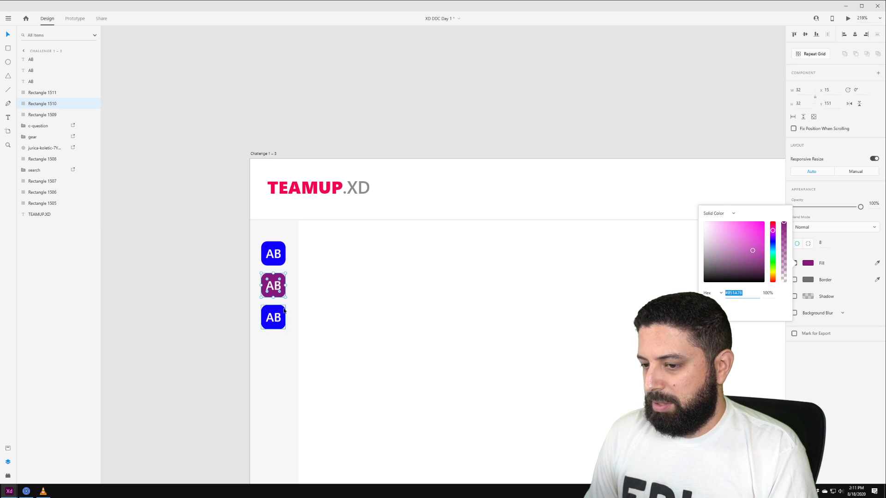
click(807, 262)
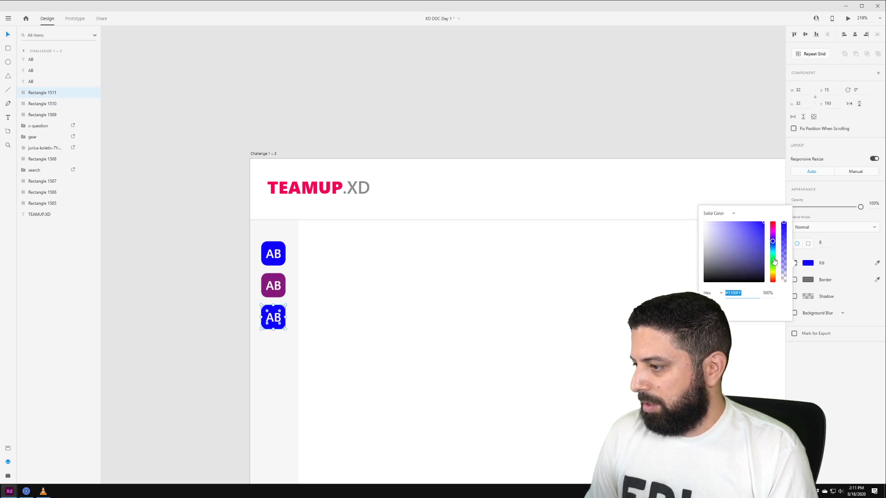
drag(774, 261, 775, 241)
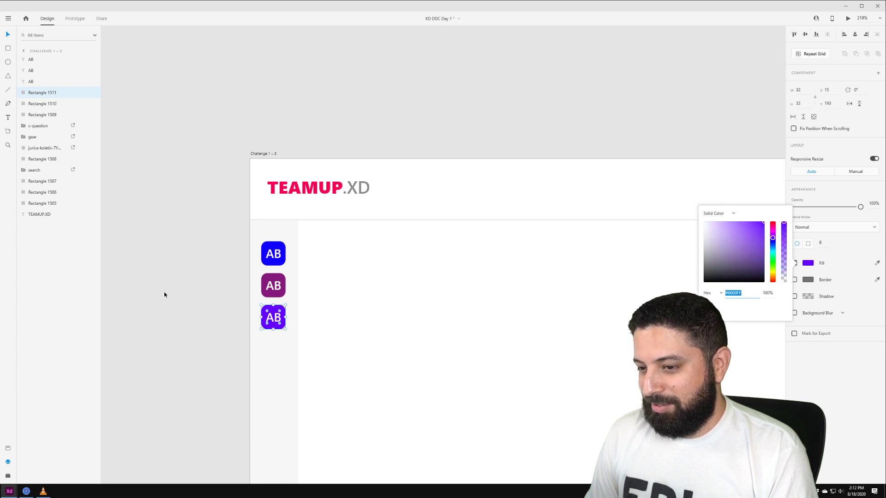
click(154, 305)
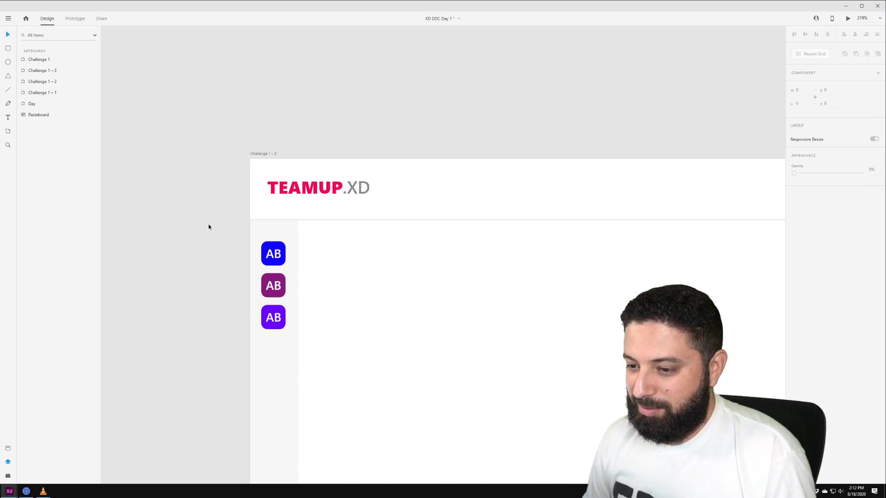
- Duplicate the first blue tile's square in place and enlarge the copy from its centre to 38 × 38
scroll(207, 226, down, 1)
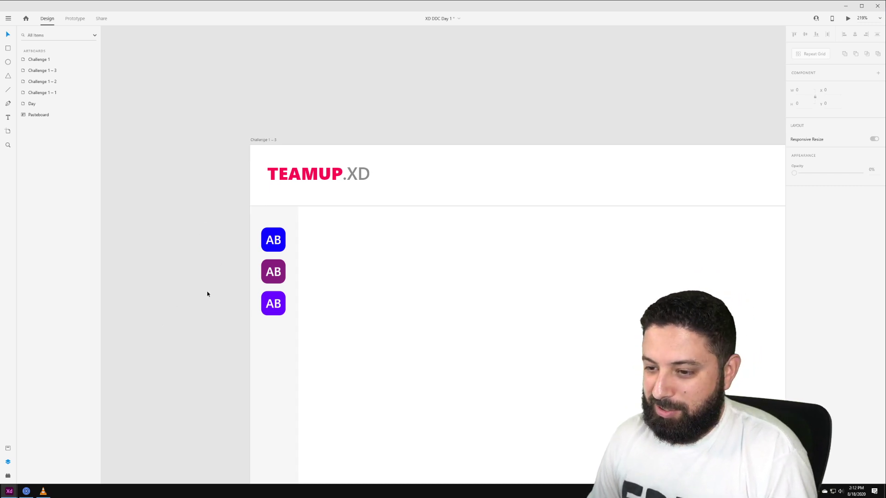
scroll(262, 261, up, 5)
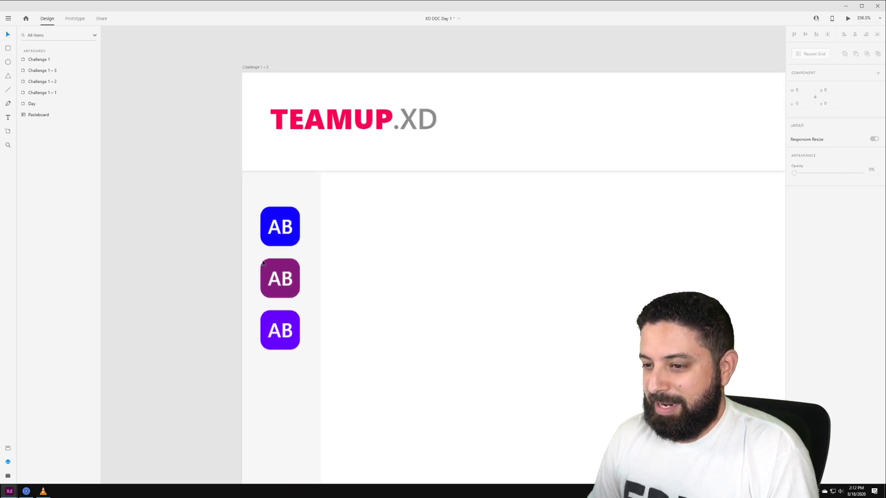
click(269, 230)
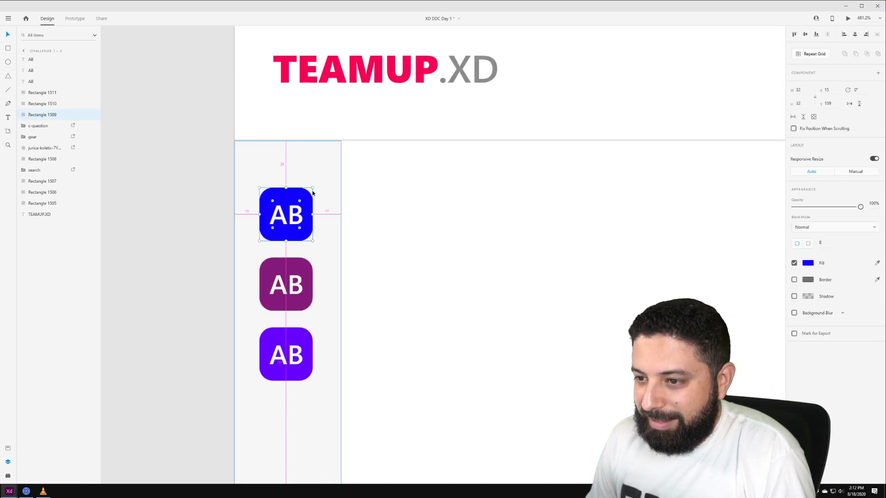
key(ctrl+d)
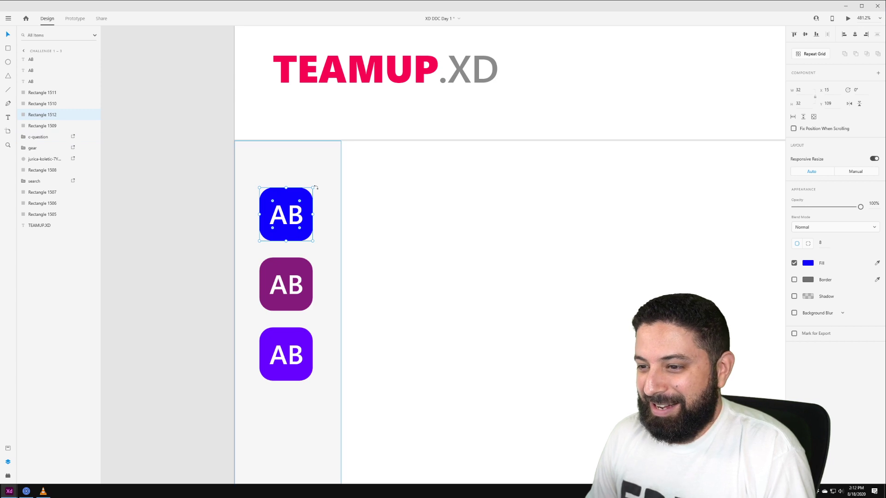
drag(313, 188, 317, 182)
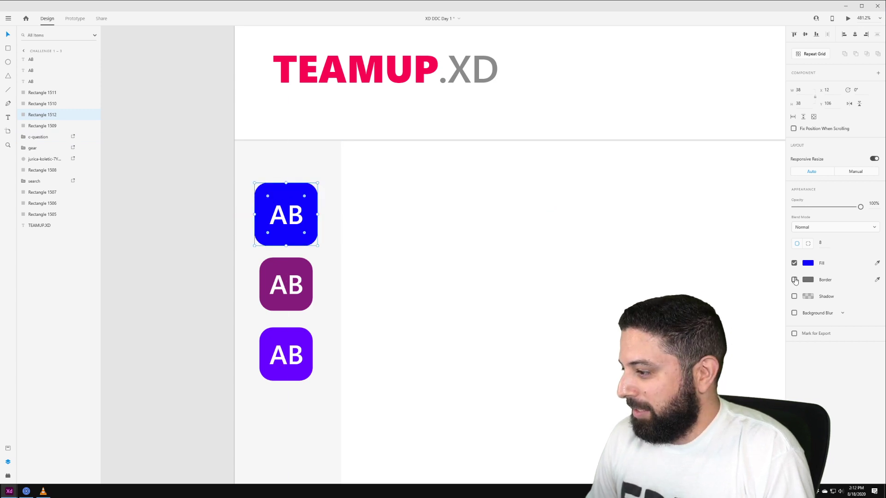
- Turn the enlarged square into an outline without fill, with a size 1 border in the blue sampled from the tile
click(793, 280)
click(794, 263)
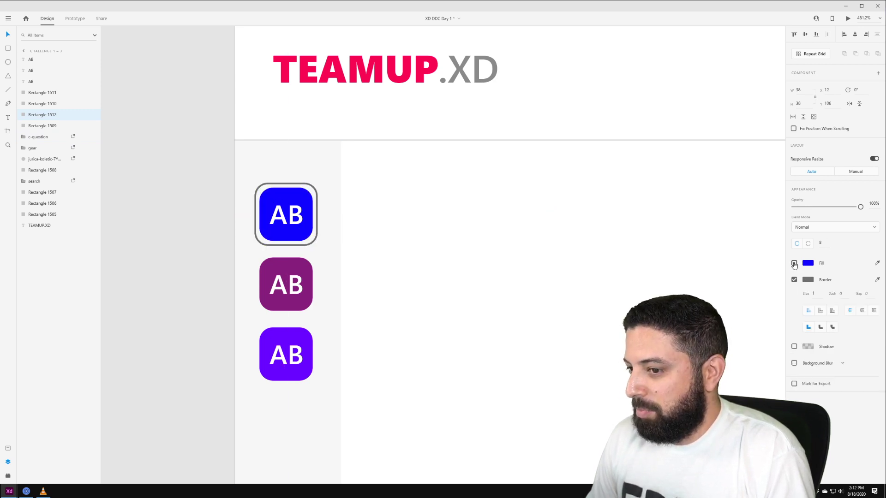
click(879, 264)
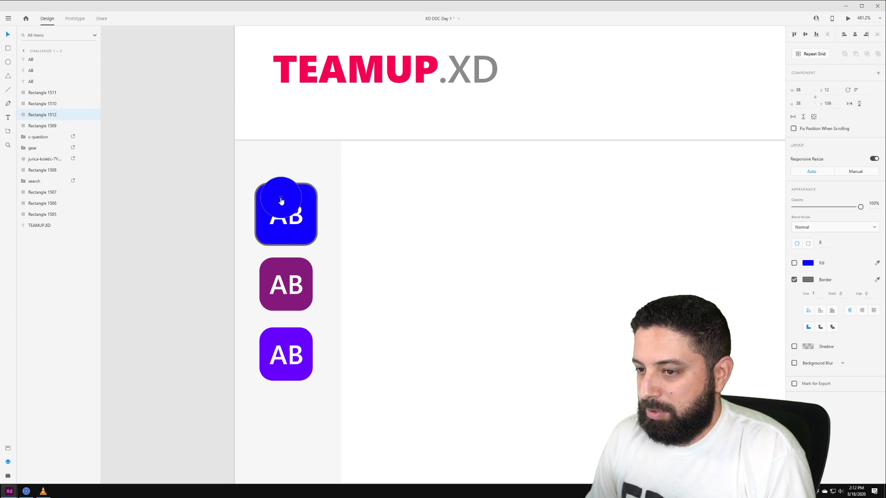
click(282, 199)
click(794, 263)
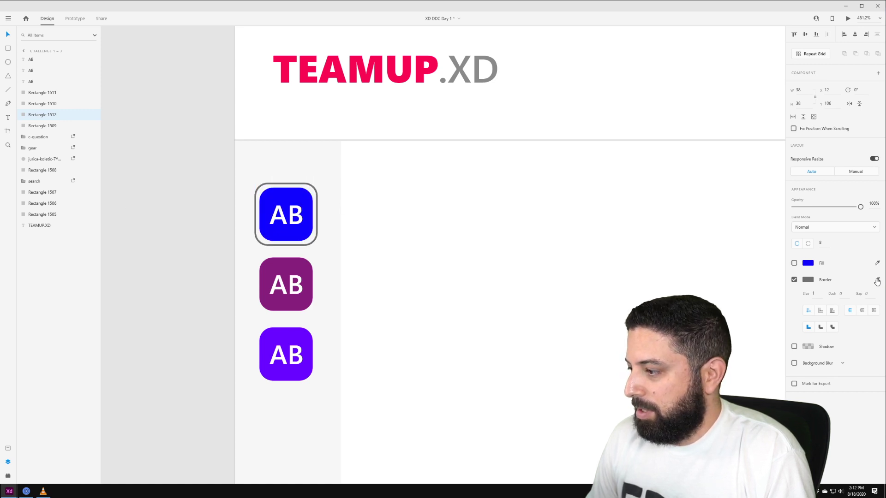
click(877, 280)
click(283, 199)
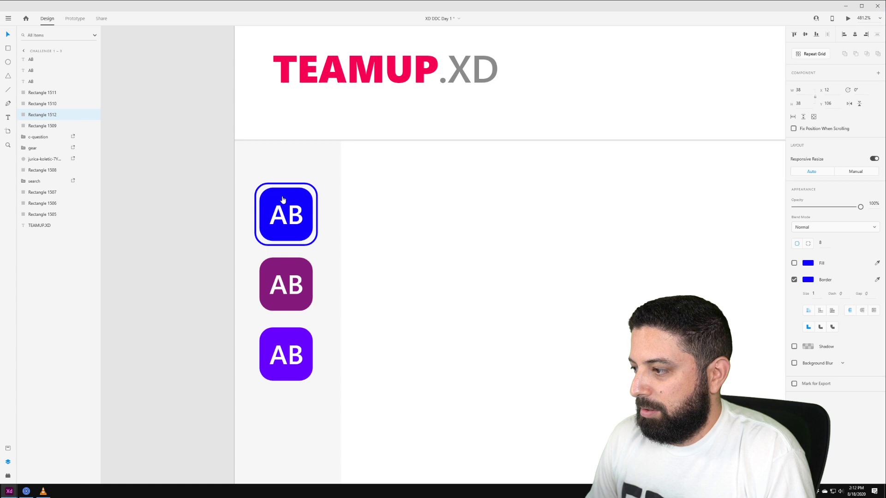
click(104, 214)
- Enlarge the outline around the first tile to 42 × 42 from its centre and set its corner radius to 12
scroll(139, 214, down, 4)
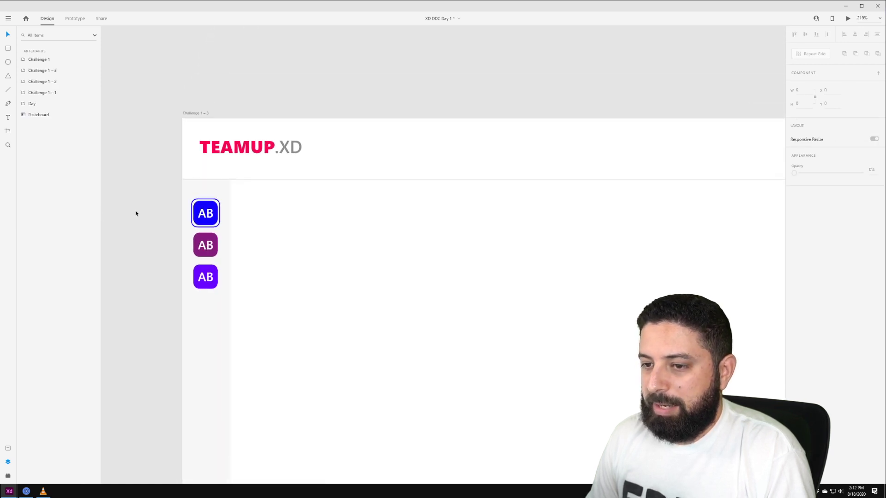
click(219, 199)
drag(220, 199, 223, 197)
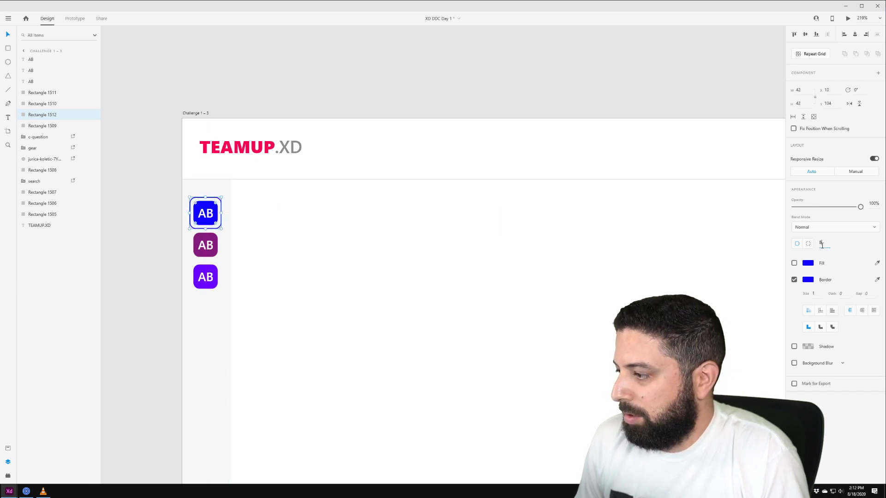
click(821, 244)
text(14)
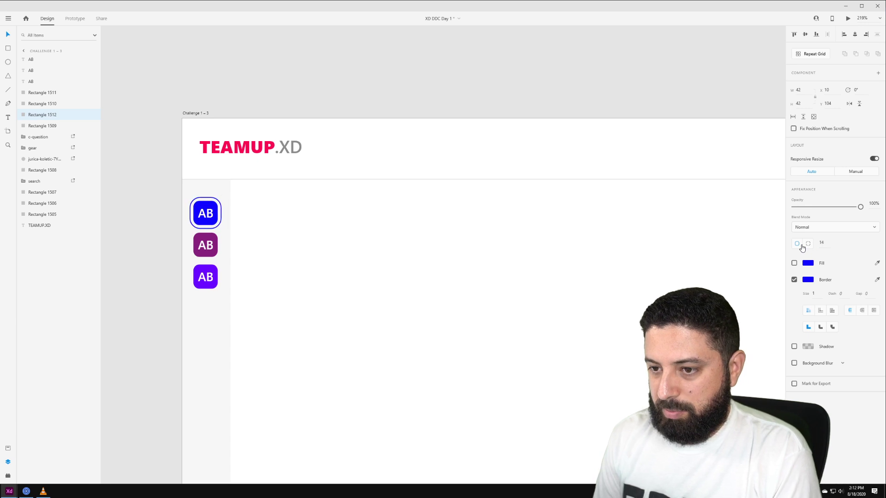
key(Return)
click(824, 244)
text(12)
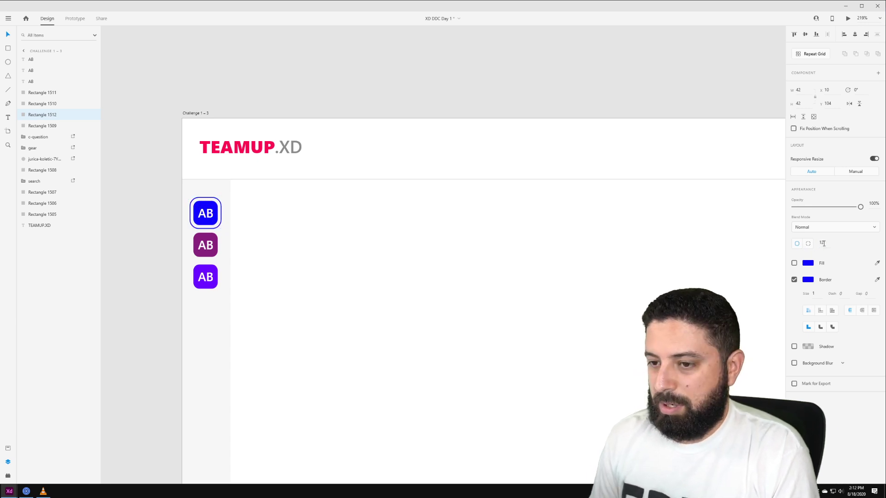
key(Return)
click(134, 307)
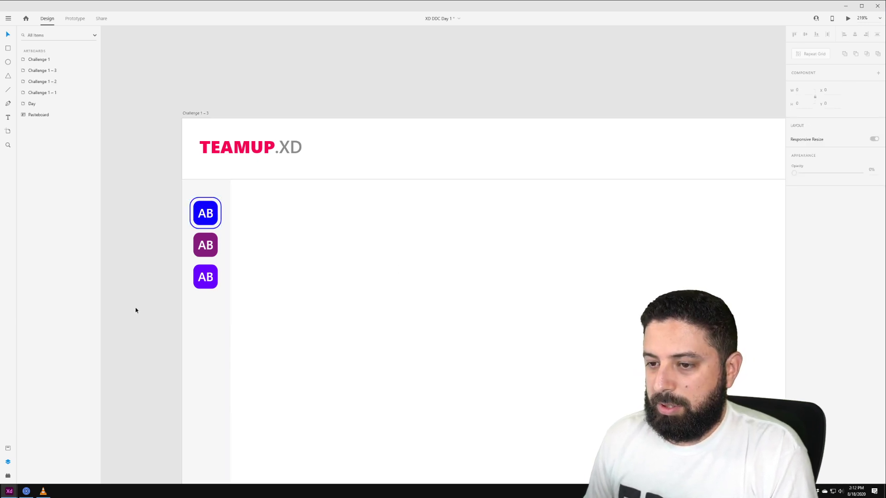
- Move the two lower tiles with their texts further down the sidebar, placing the violet tile at Y 215
click(202, 247)
shift+click(215, 244)
shift+click(204, 276)
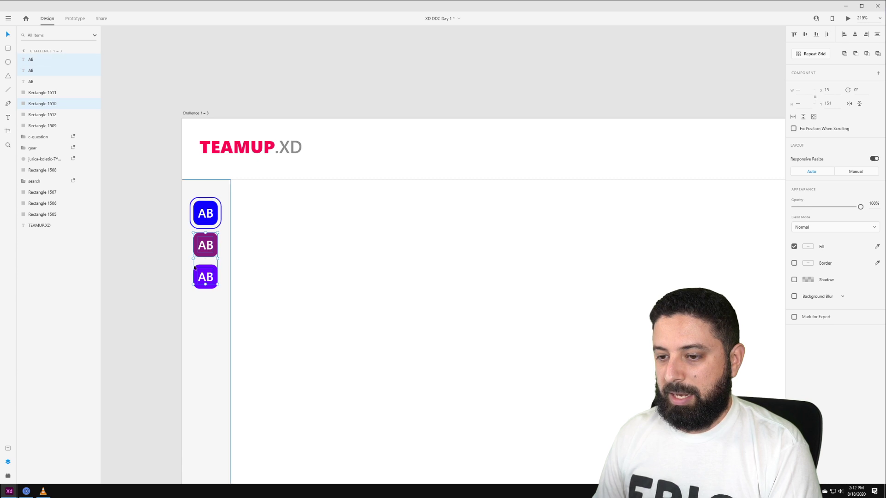
shift+click(197, 273)
drag(197, 273, 215, 290)
click(140, 286)
click(206, 287)
shift+click(215, 282)
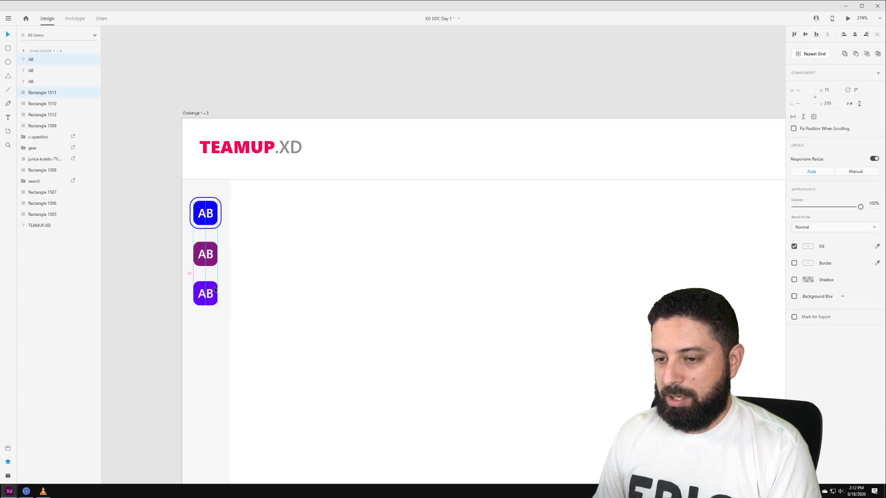
click(162, 294)
- Change the purple tile's text to "AH" and centre it on the tile at X 20
ctrl+scroll(162, 294, down, 5)
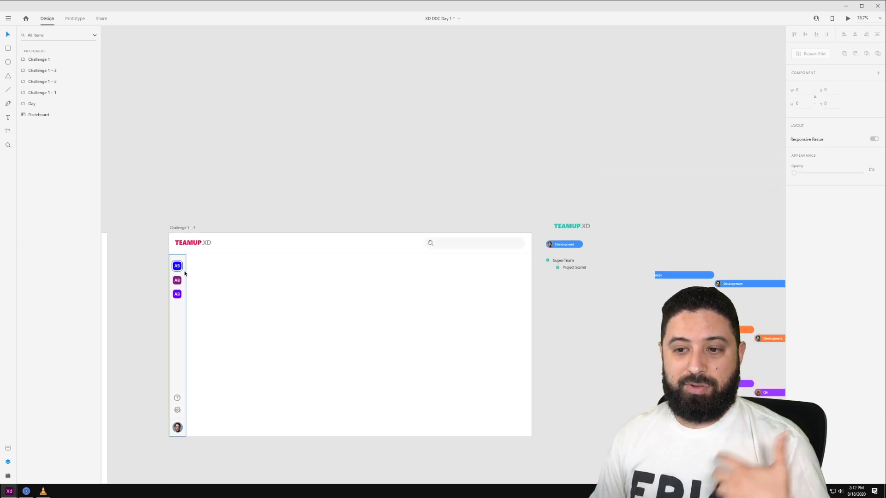
scroll(178, 289, up, 3)
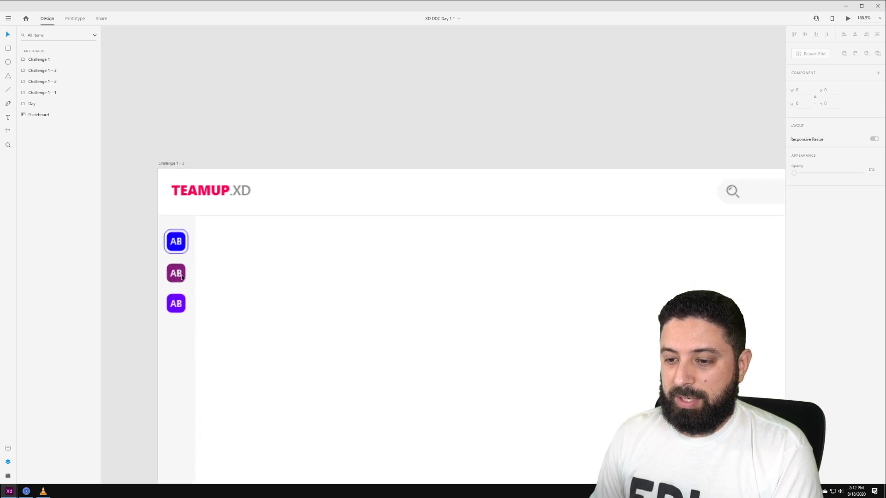
double_click(176, 272)
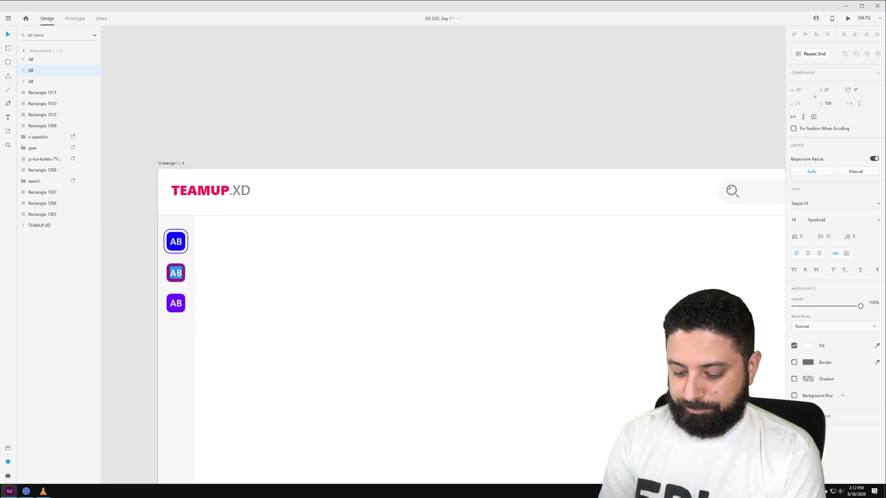
text(AH)
key(Escape)
scroll(147, 286, up, 3)
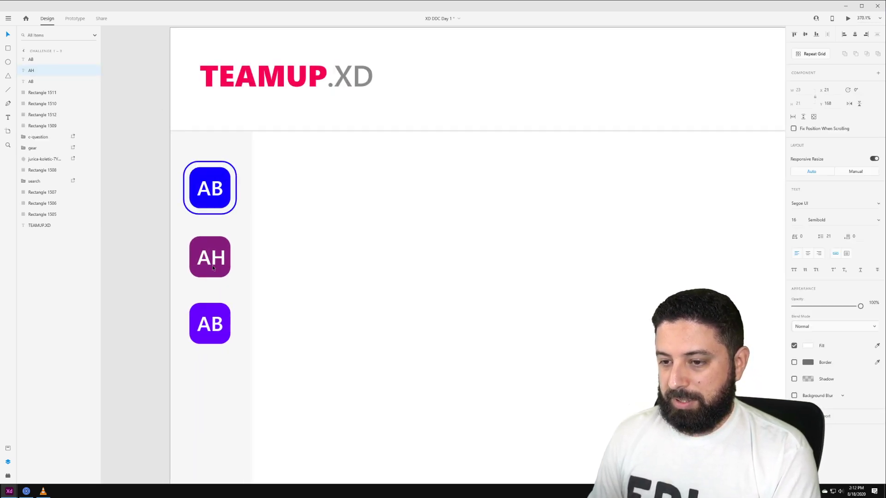
drag(214, 261, 214, 262)
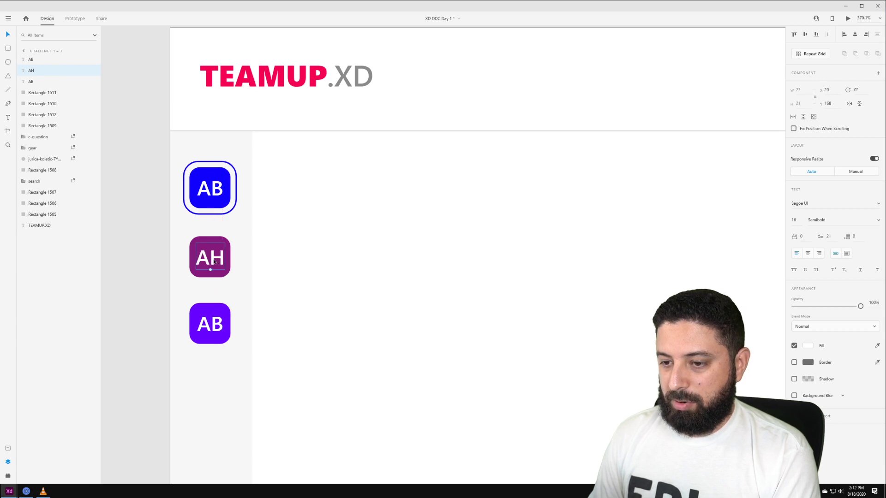
- Centre-align the violet tile's text and change it to "UN"
click(208, 329)
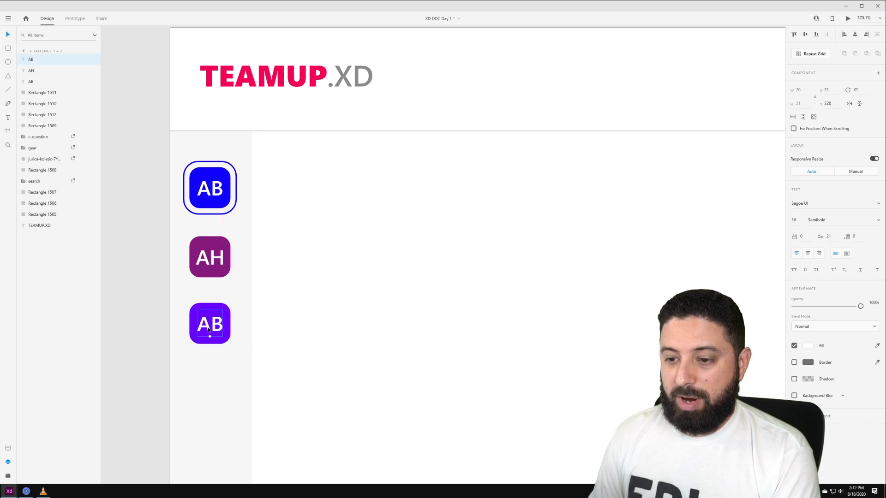
click(807, 254)
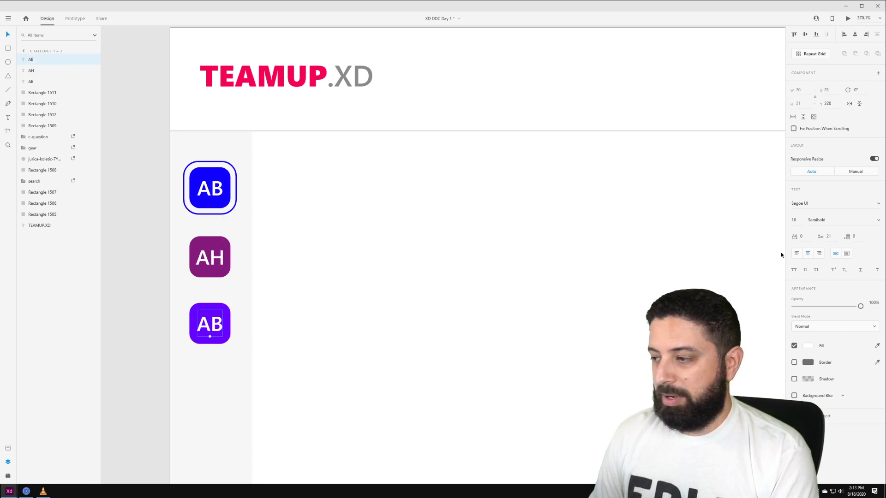
double_click(215, 326)
text(UN)
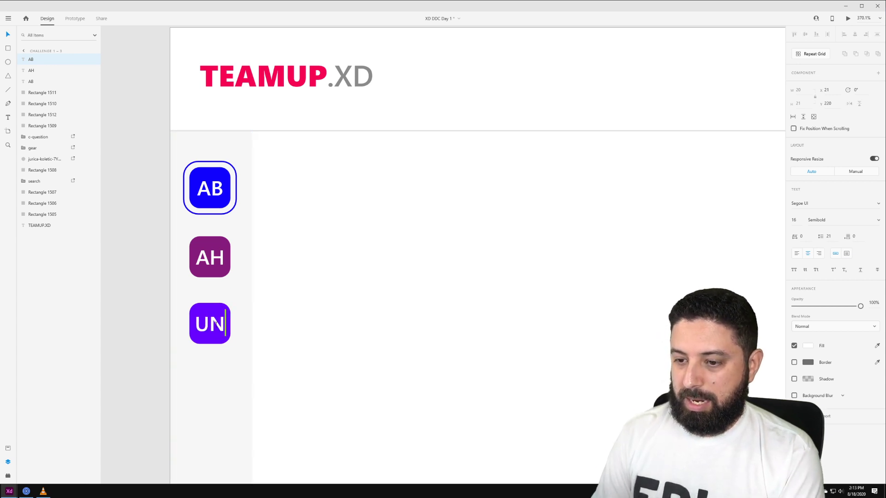
key(Escape)
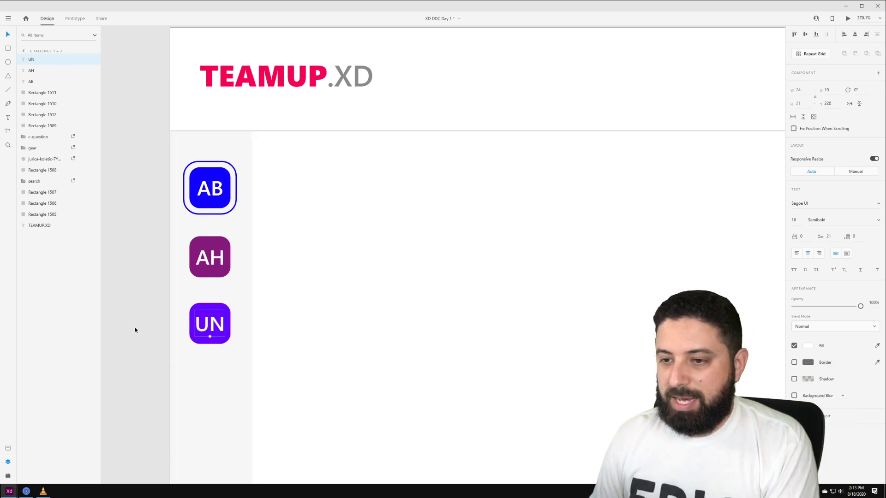
- Paste the SuperTeam project tree onto the Challenge 1 – 3 artboard, placing it between the sidebar and the empty area just below the header
click(143, 303)
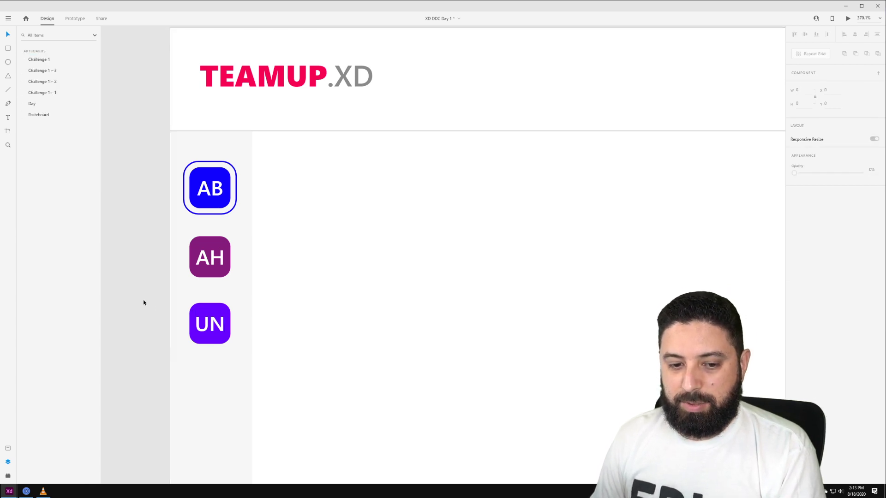
scroll(137, 300, down, 10)
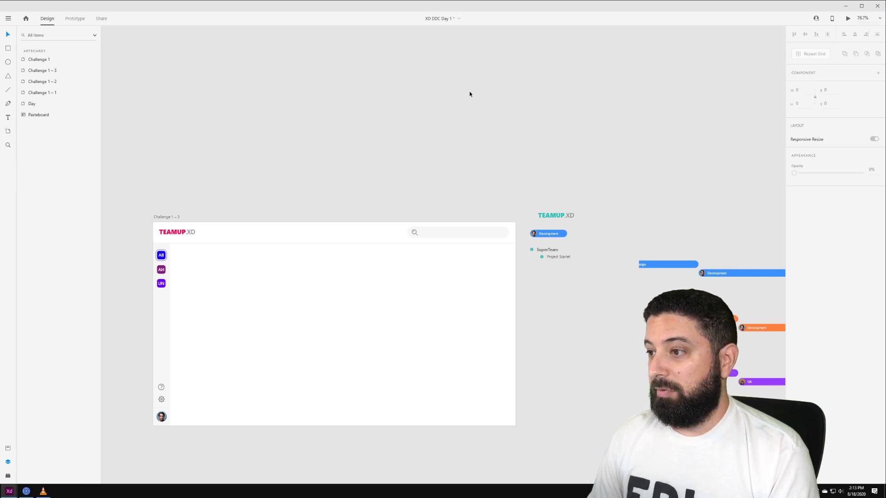
drag(597, 147, 516, 87)
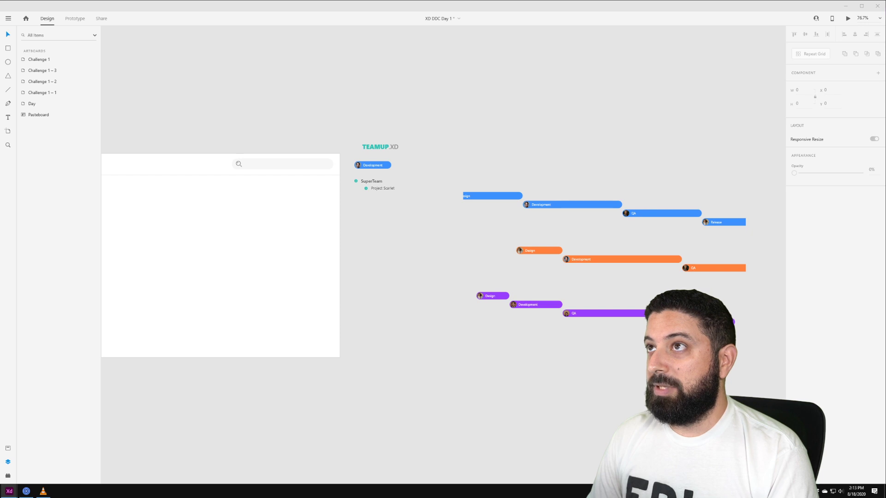
drag(166, 134, 411, 63)
click(238, 79)
key(ctrl+v)
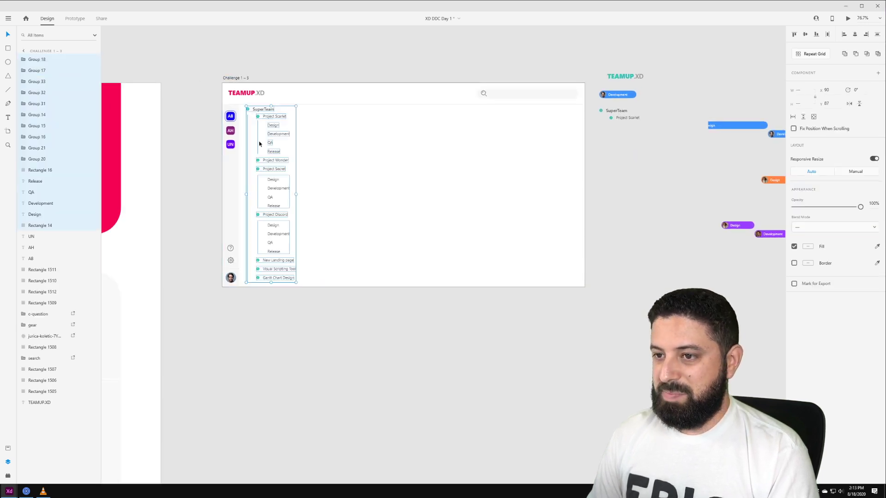
scroll(259, 144, up, 3)
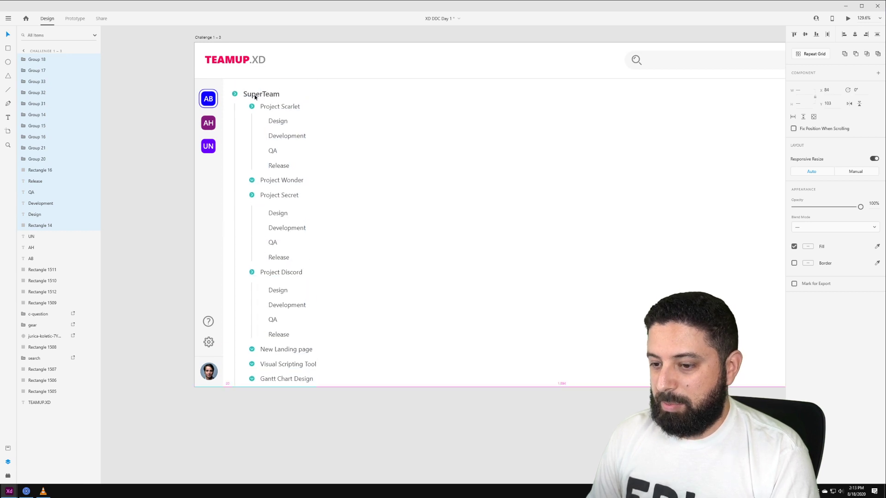
drag(254, 98, 255, 97)
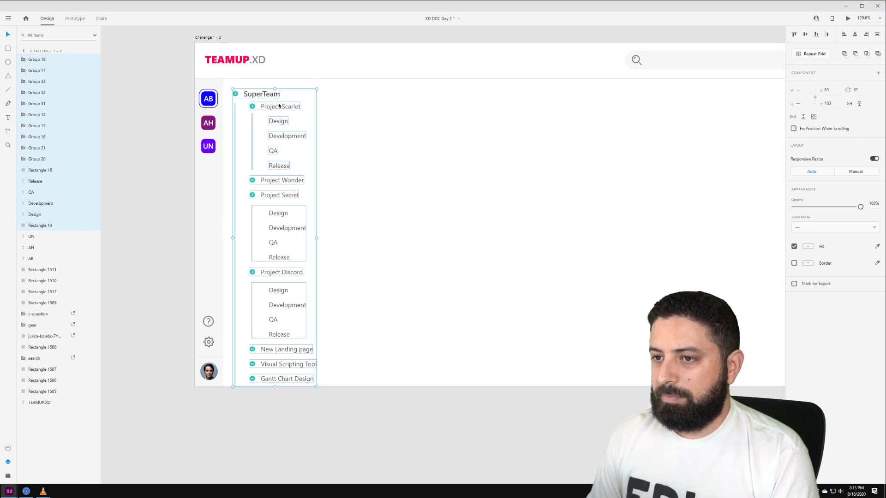
click(306, 113)
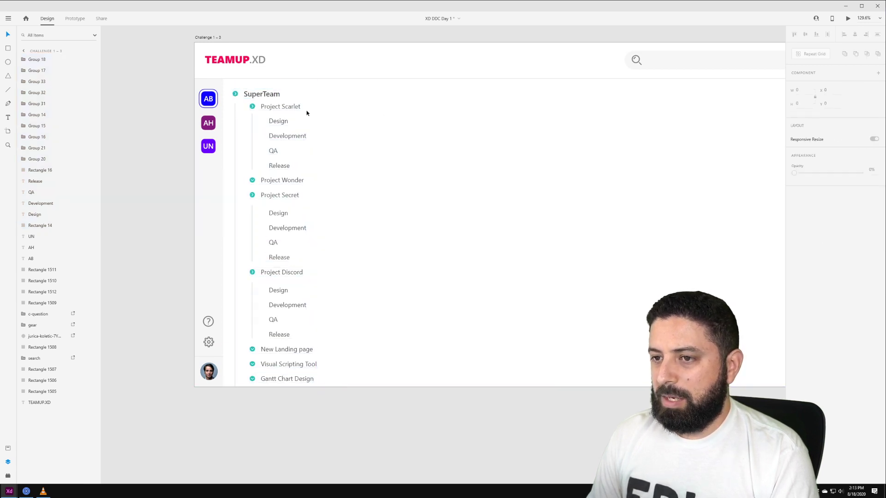
- Recolour all eight teal arrow icons in the project tree with the pink-red sampled from the challenge banner
ctrl+click(235, 94)
ctrl+shift+click(253, 106)
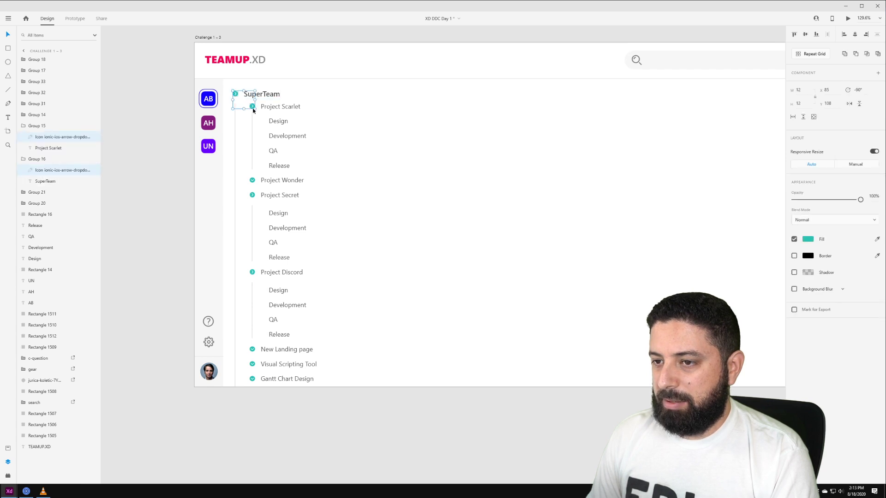
ctrl+shift+click(253, 183)
ctrl+click(254, 195)
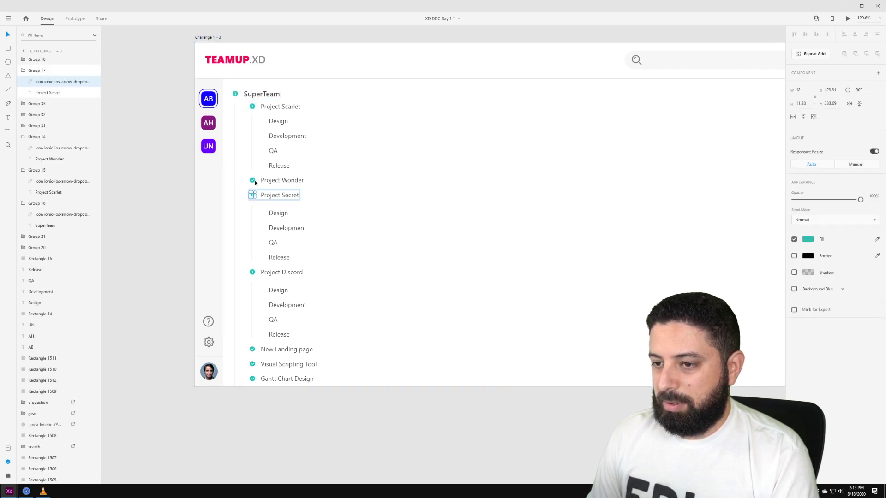
ctrl+shift+click(253, 183)
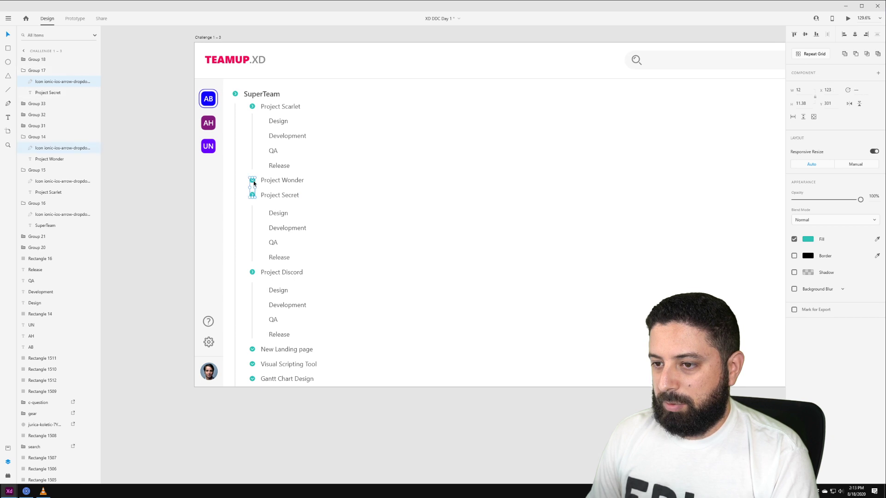
ctrl+shift+click(253, 107)
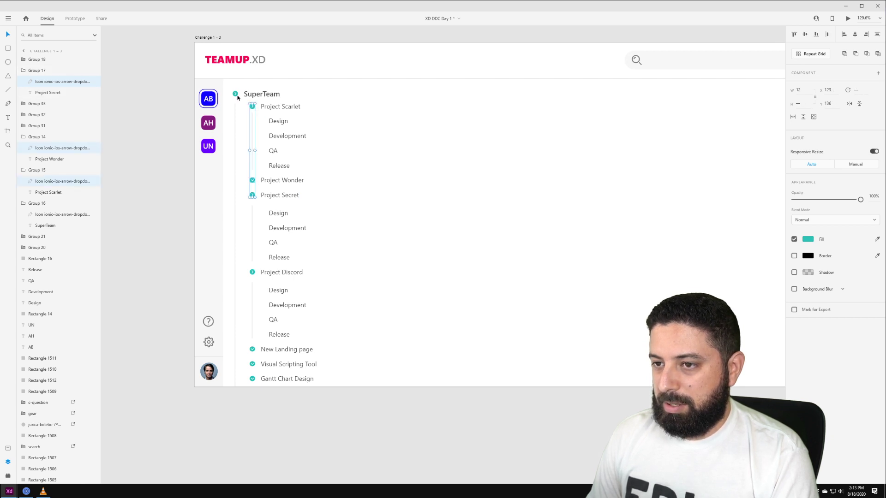
ctrl+shift+click(236, 95)
shift+click(254, 274)
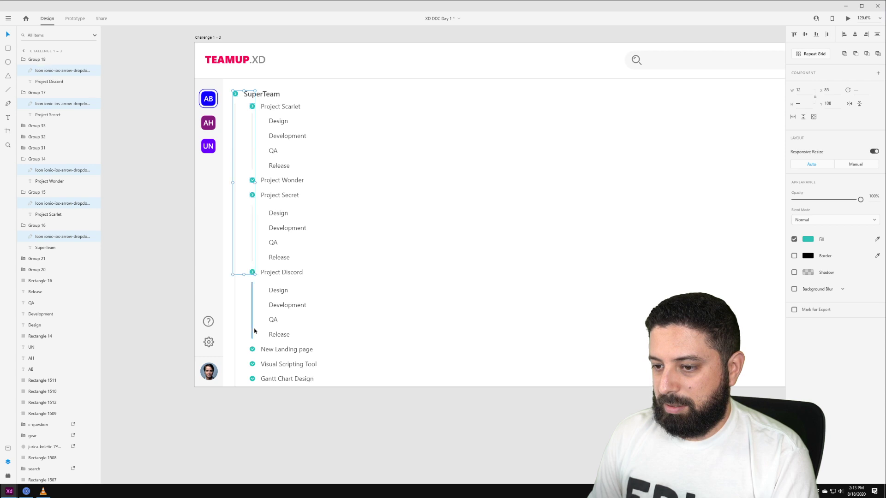
shift+click(253, 349)
shift+click(252, 364)
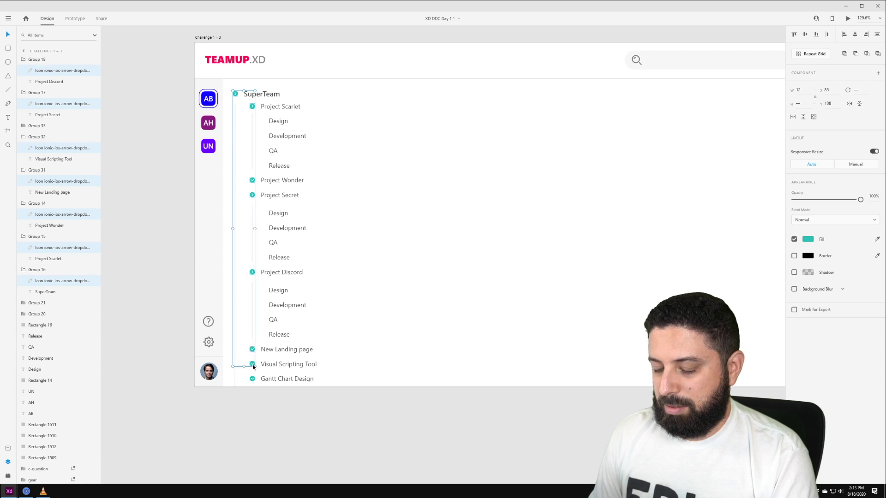
shift+click(251, 379)
drag(149, 234, 479, 275)
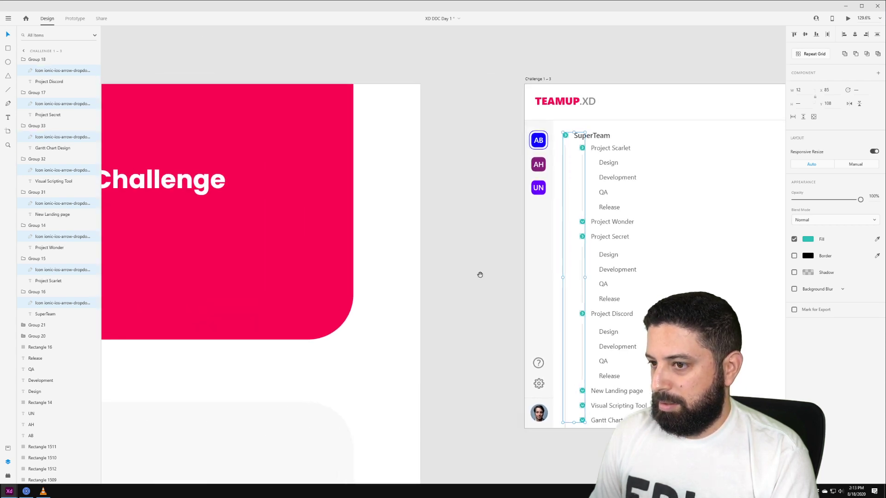
click(877, 240)
click(312, 195)
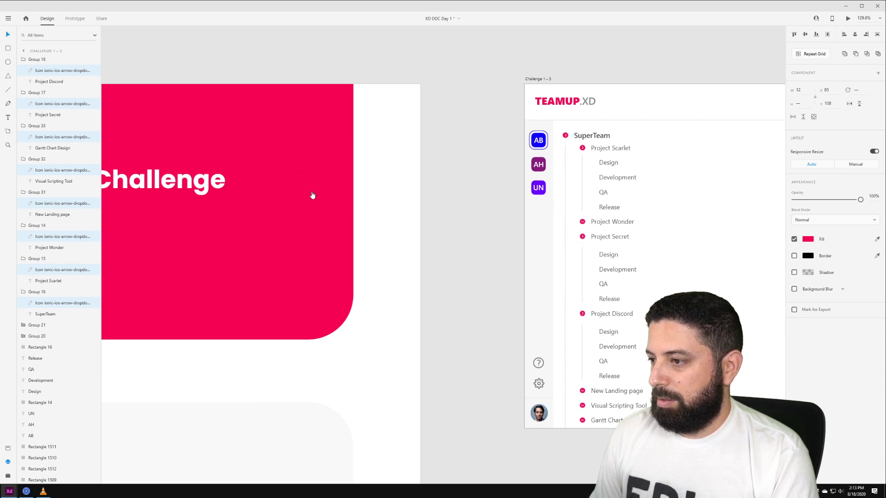
click(490, 232)
- Draw a 1066 × 687 rectangle at X 300, Y 81, filling the area beside the project tree
drag(456, 234, 221, 188)
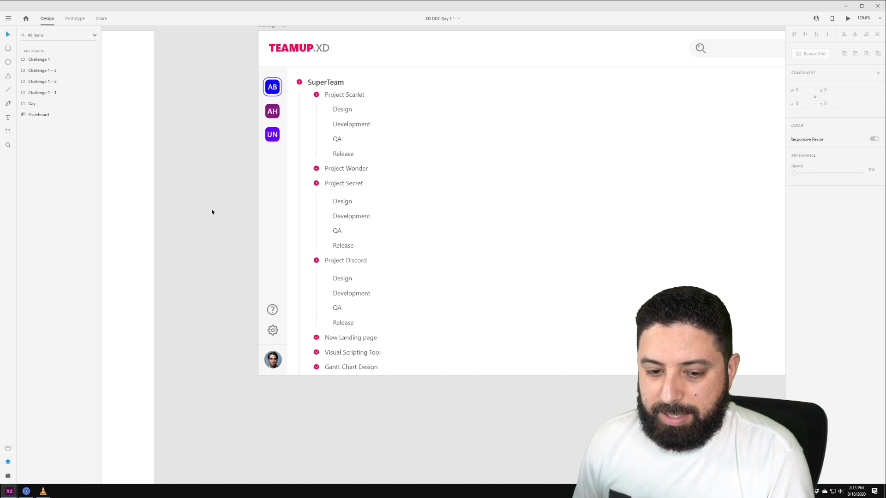
drag(241, 149, 147, 166)
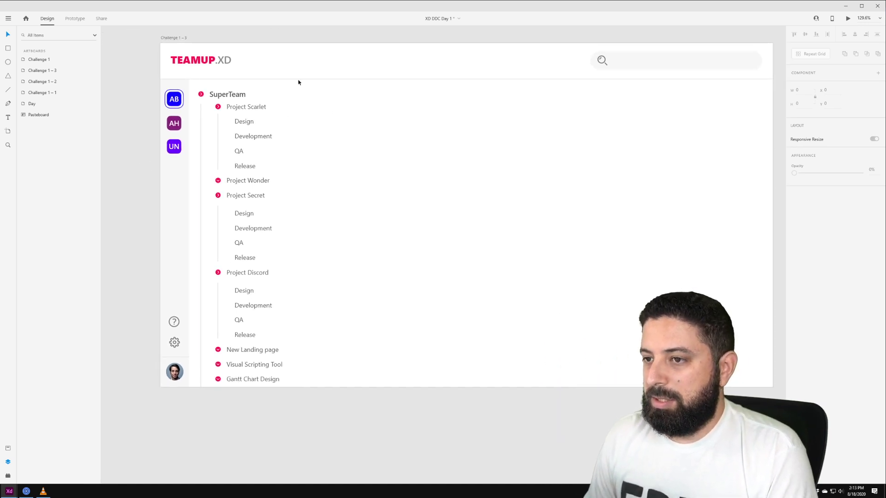
key(r)
mouse_move(295, 80)
mouse_down()
mouse_move(558, 310)
mouse_move(773, 388)
mouse_up()
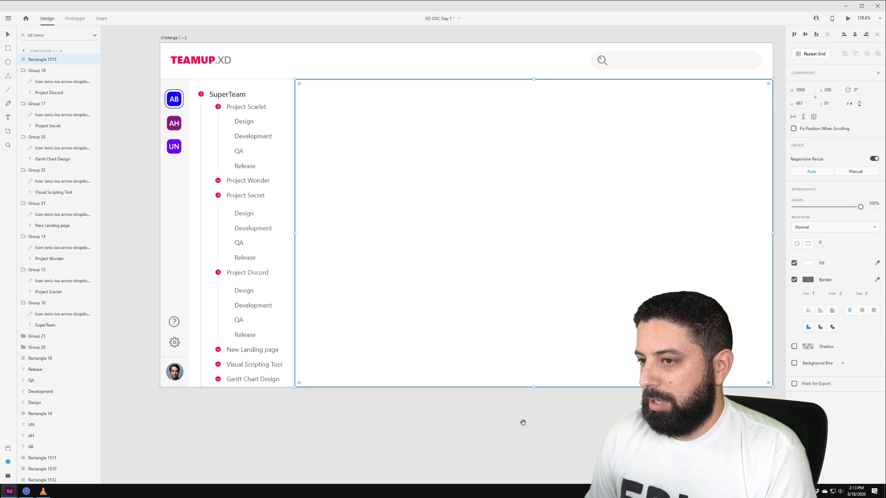
- Remove the large rectangle's border and fill it with the light grey sampled from the search field
drag(522, 422, 391, 410)
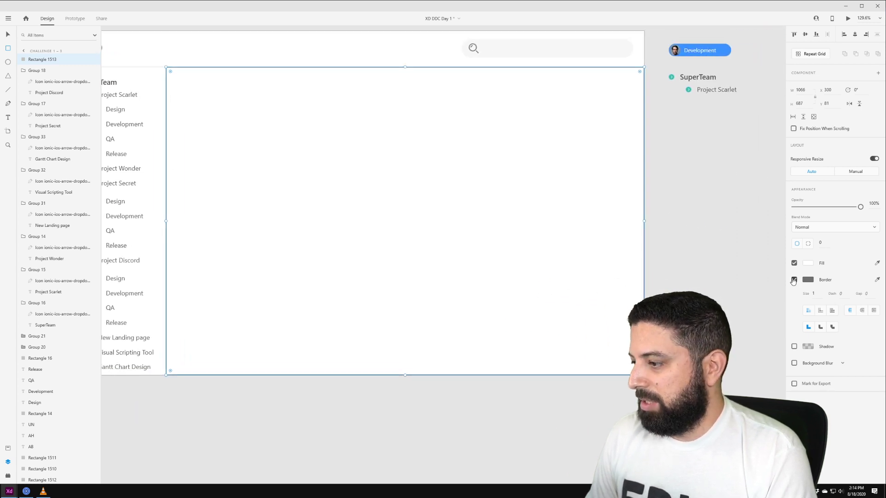
click(794, 279)
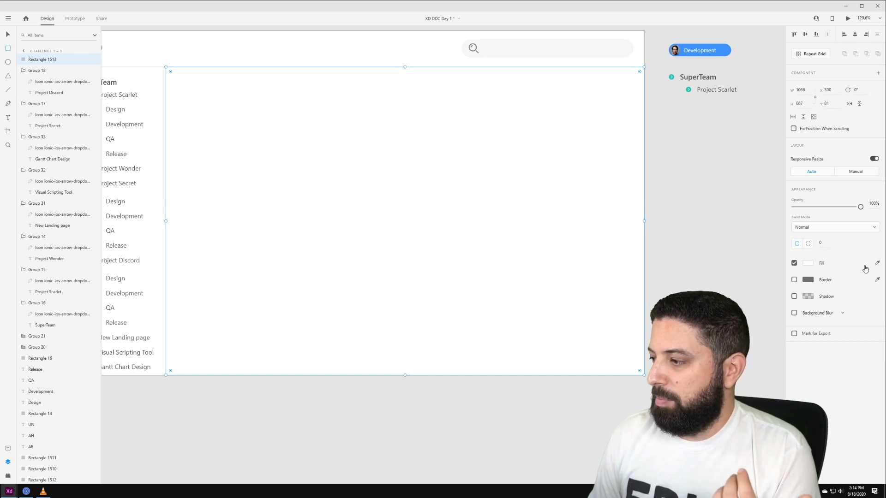
click(877, 263)
click(521, 46)
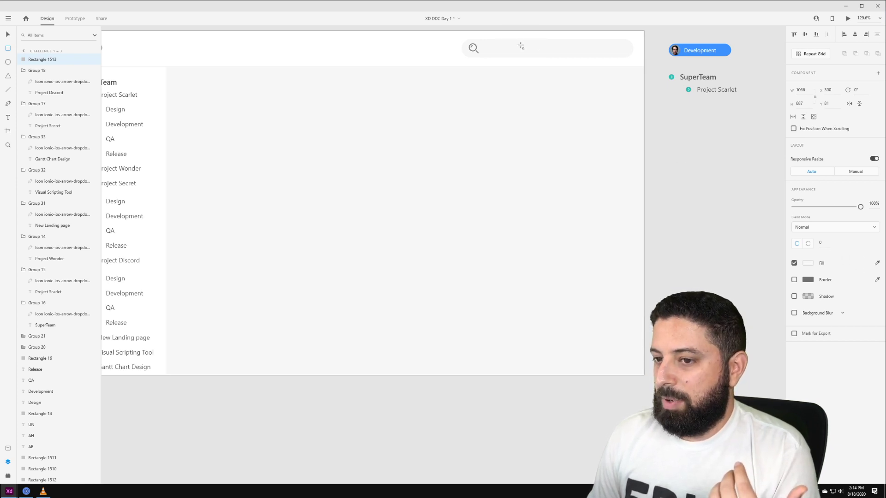
- Draw a full-height vertical line across the grey area with dash 4 and gap 4, coloured with the light grey of the tree's guide line
scroll(678, 155, down, 5)
key(v)
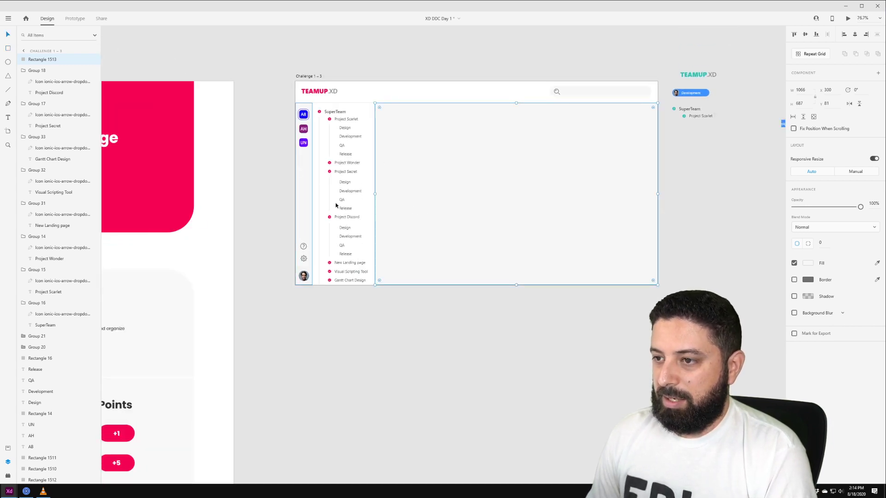
click(401, 70)
click(408, 155)
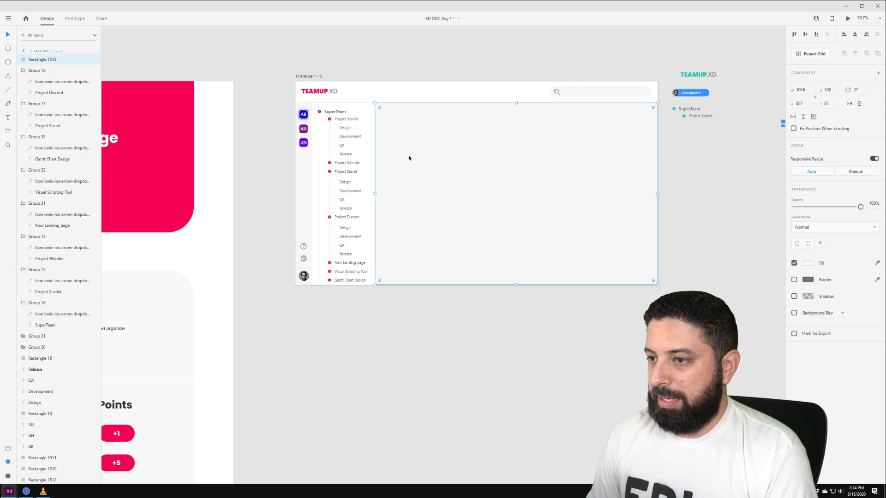
scroll(409, 155, up, 5)
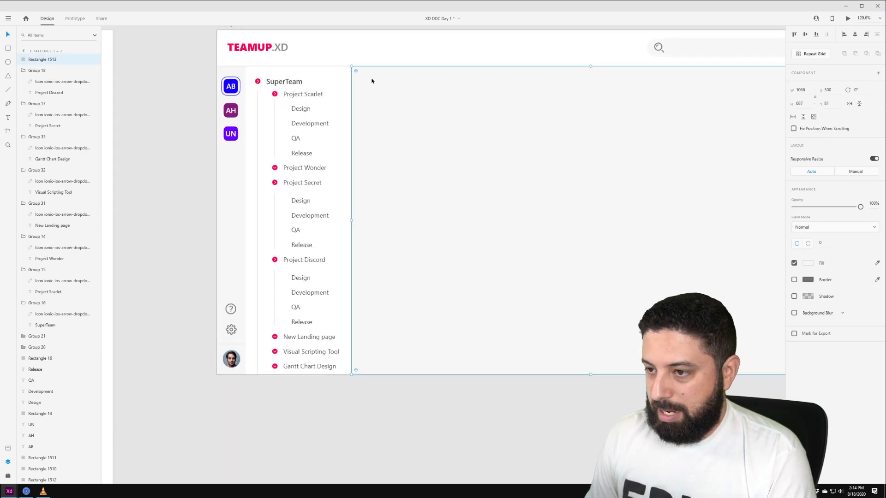
click(8, 89)
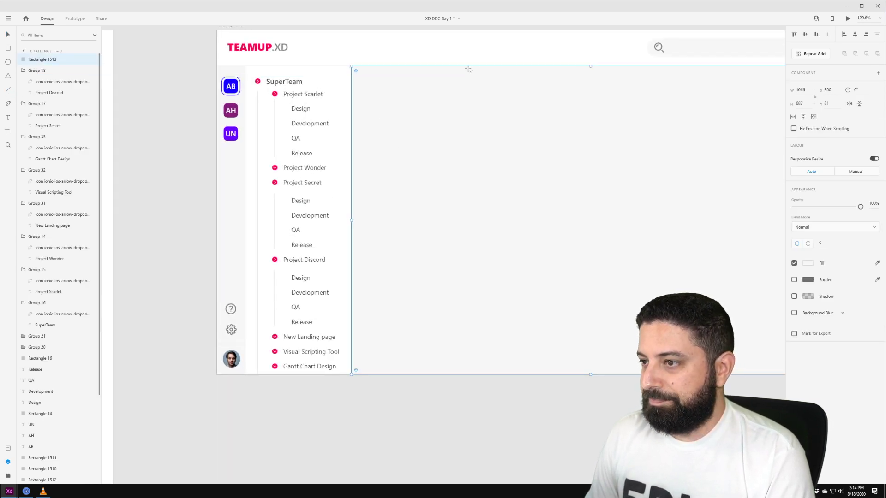
mouse_move(455, 66)
mouse_down()
mouse_move(469, 136)
mouse_move(455, 374)
mouse_up()
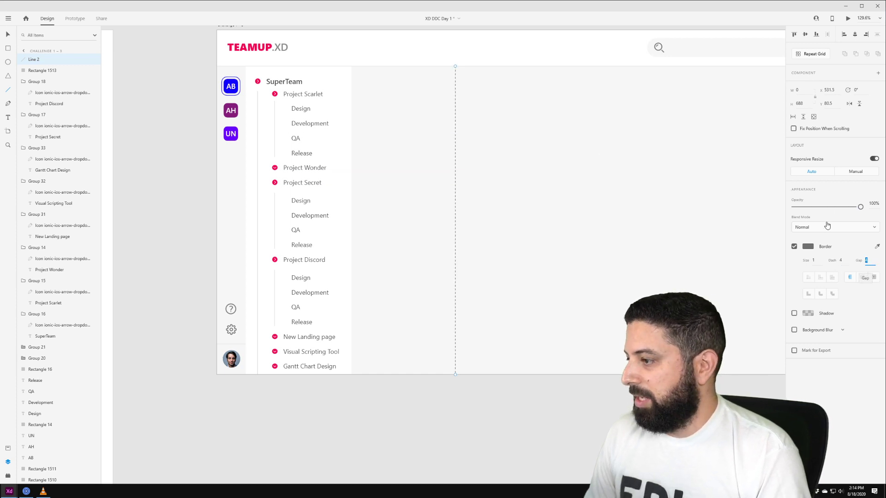
click(878, 247)
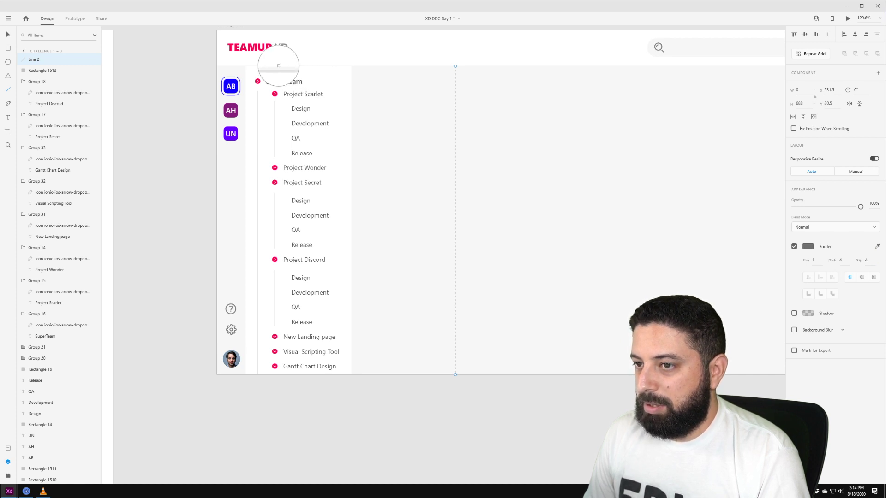
click(258, 100)
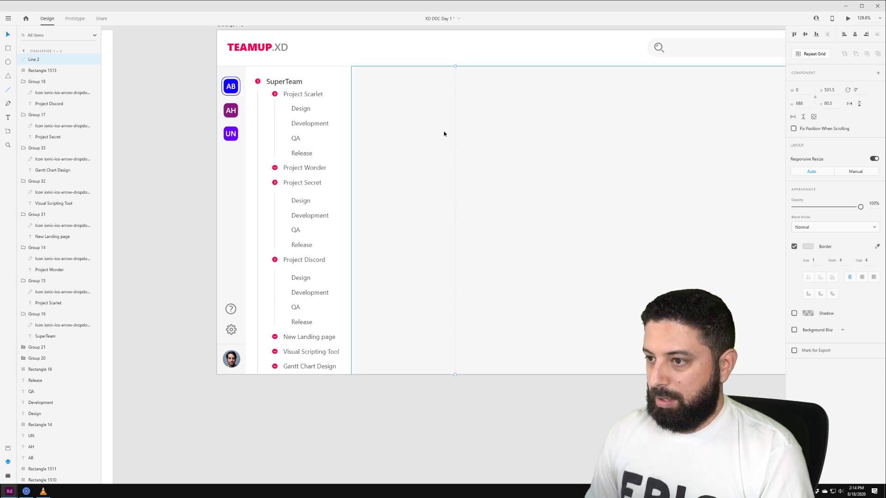
- Move the dashed line close to the grey area's edge beside the project tree, at X 340.5
drag(455, 126, 352, 125)
key(shift+Right)
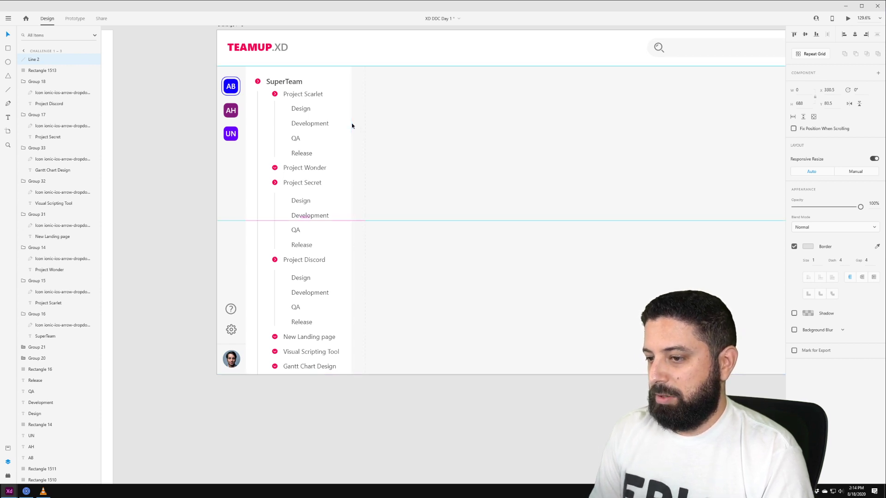
key(shift+Right)
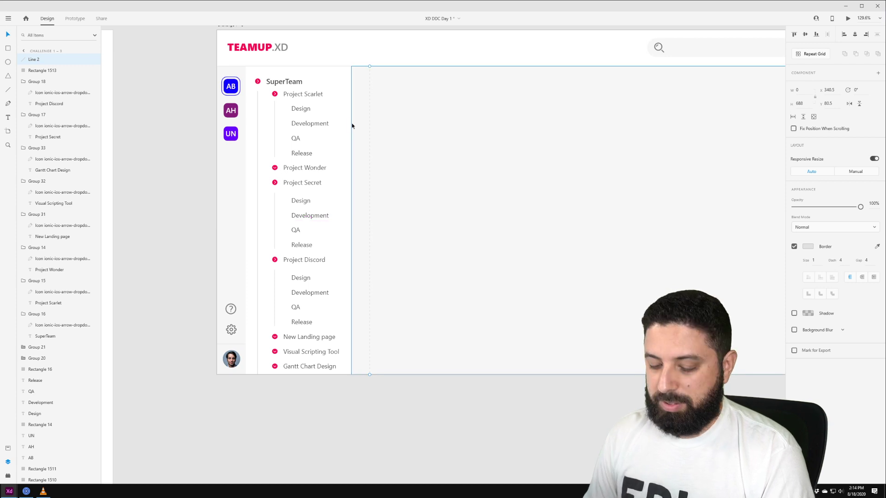
- Turn the dashed line into a repeat grid across the whole grey area and widen the spacing between its columns
key(ctrl+r)
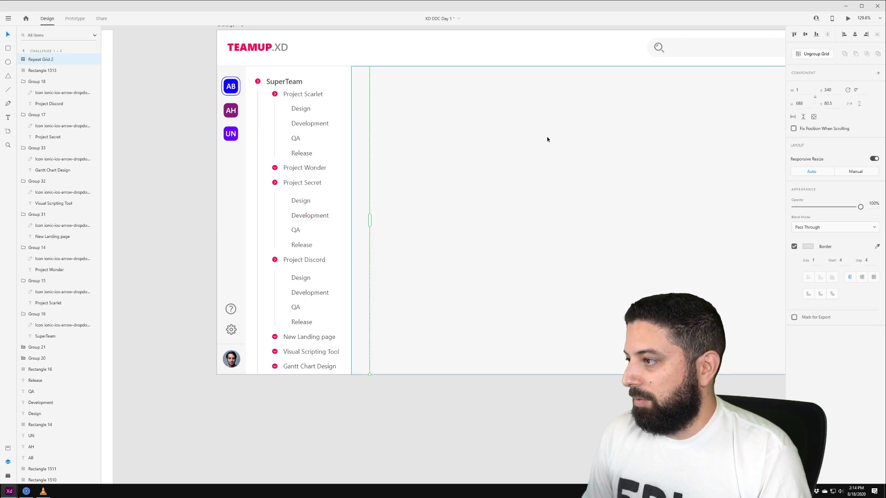
drag(371, 215, 655, 215)
drag(395, 153, 435, 156)
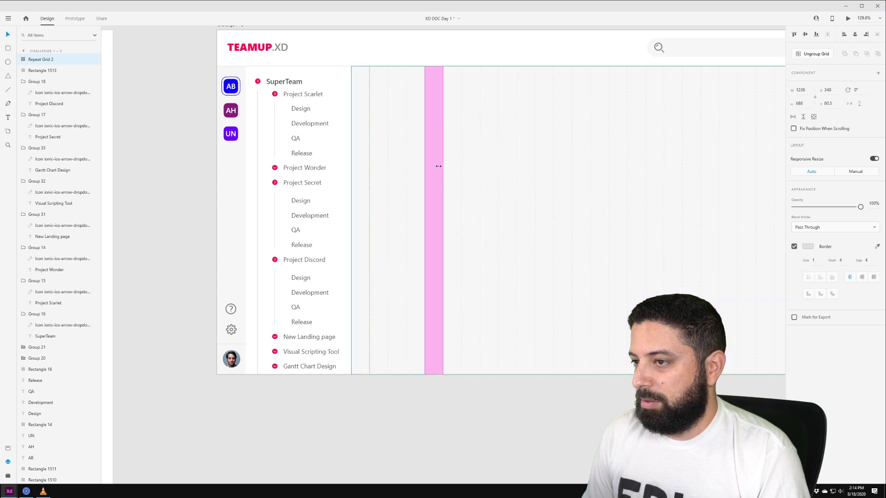
click(575, 411)
drag(662, 423, 362, 412)
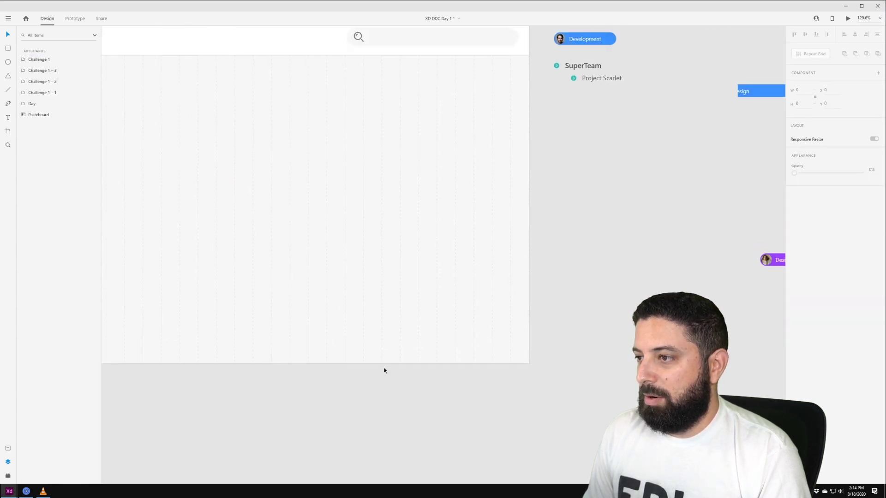
scroll(461, 233, down, 1)
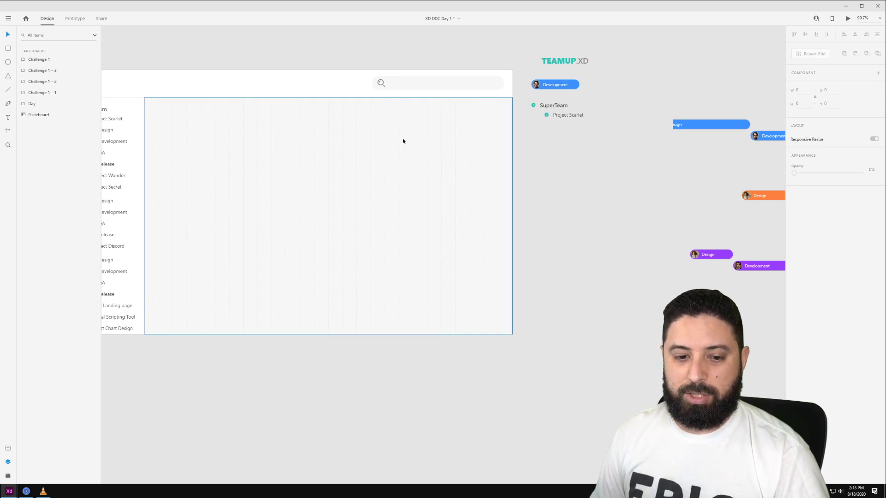
drag(174, 53, 310, 58)
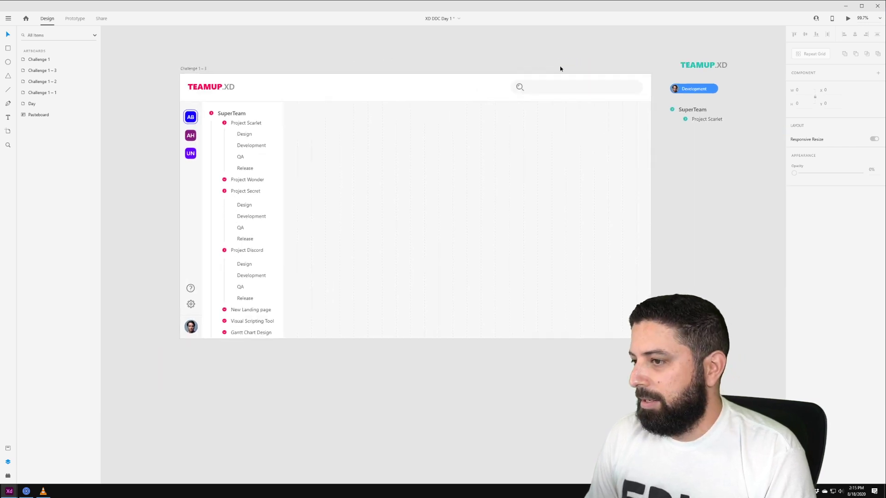
- Duplicate the blue Development pill from the pasteboard and place the original in the timeline, near its start at X 340
click(697, 90)
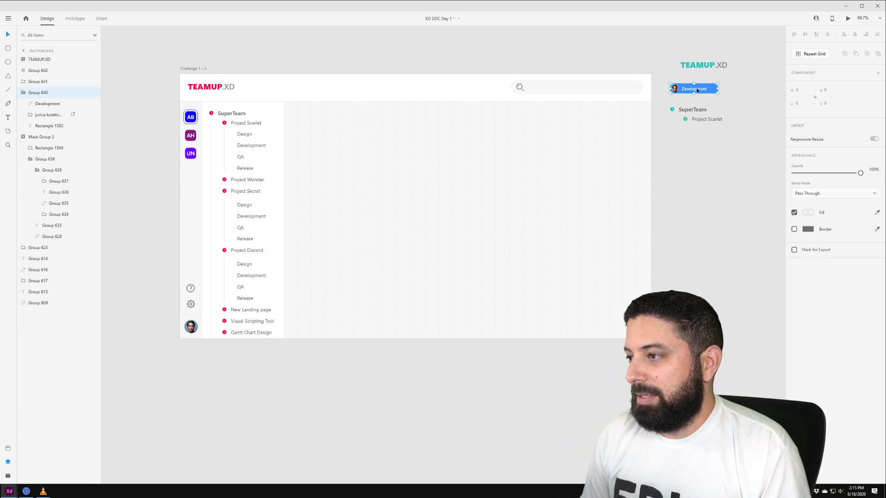
mouse_move(701, 90)
mouse_down()
mouse_move(317, 55)
mouse_move(695, 98)
mouse_move(700, 90)
mouse_up()
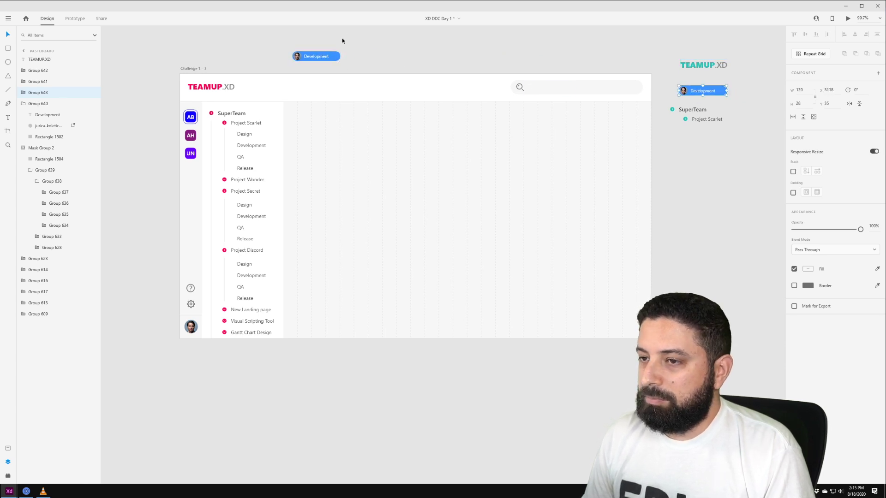
drag(312, 57, 318, 137)
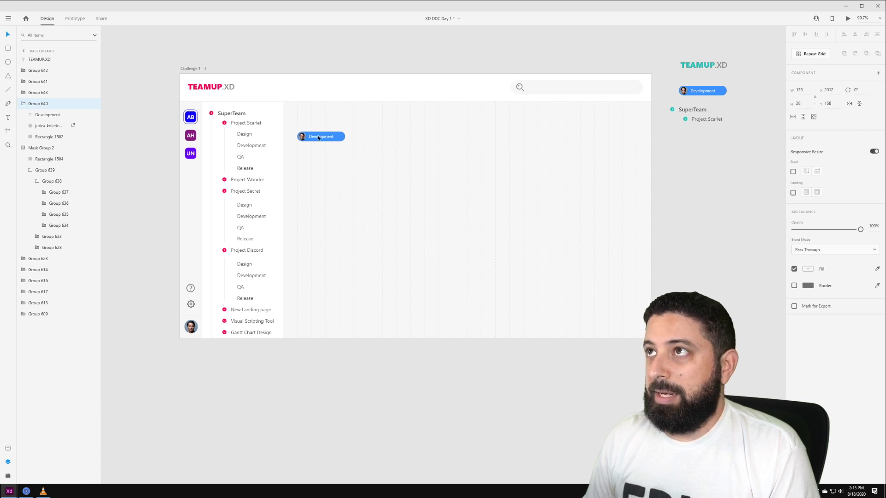
scroll(316, 123, up, 5)
key(r)
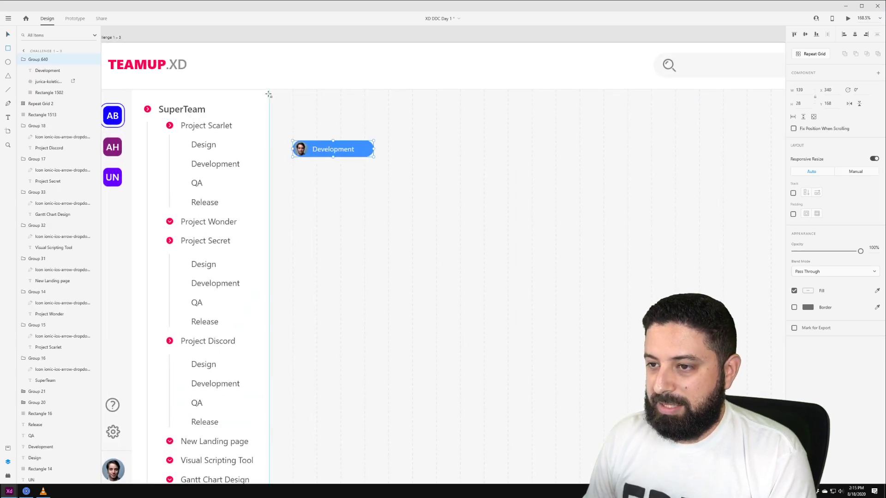
mouse_move(269, 90)
mouse_down()
mouse_move(301, 117)
mouse_move(781, 111)
mouse_up()
drag(671, 155, 562, 169)
scroll(563, 170, down, 5)
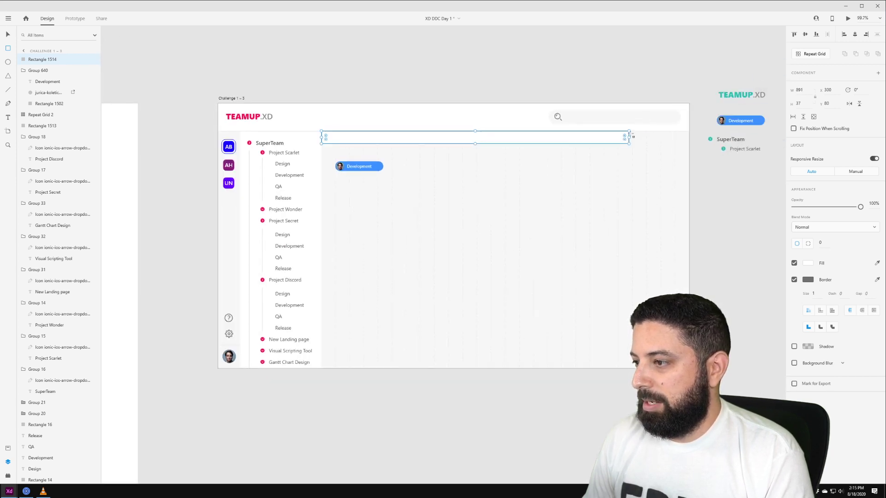
drag(628, 137, 690, 137)
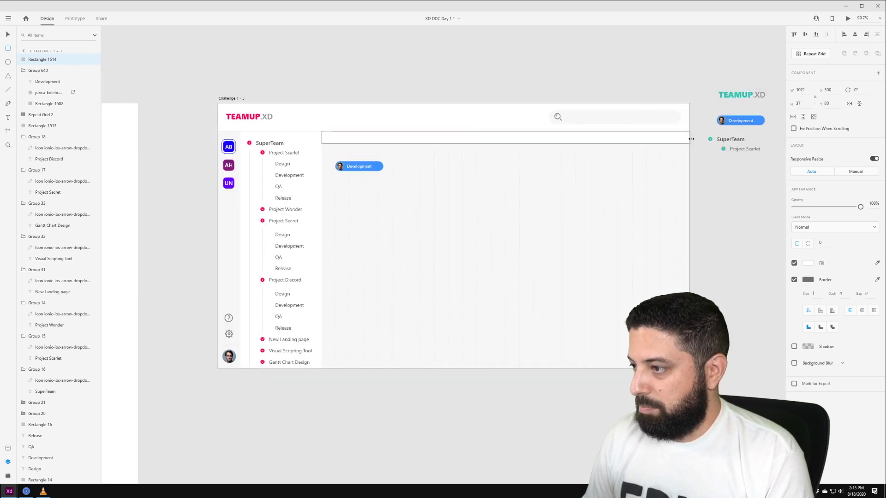
key(Delete)
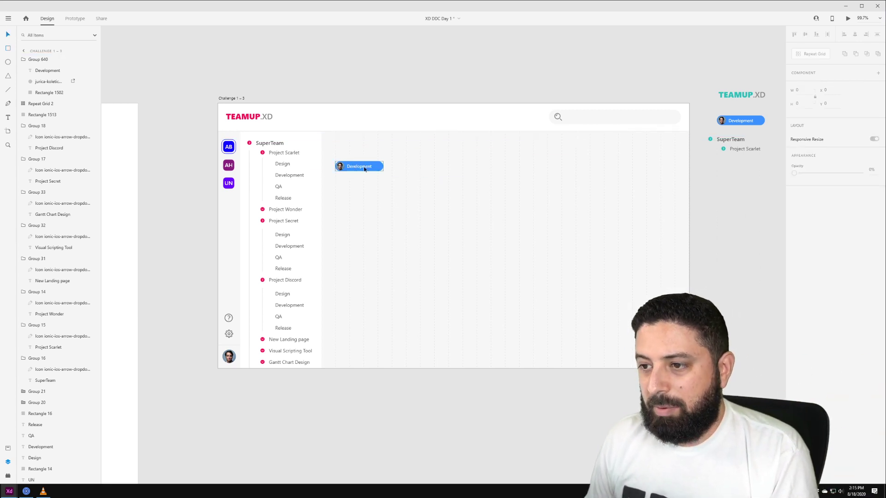
- Move the Development pill level with Project Scarlet's Design row, at Y 161, leaving only that one pill in the timeline
mouse_move(364, 167)
mouse_down()
mouse_move(350, 154)
mouse_move(366, 155)
mouse_move(376, 174)
mouse_up()
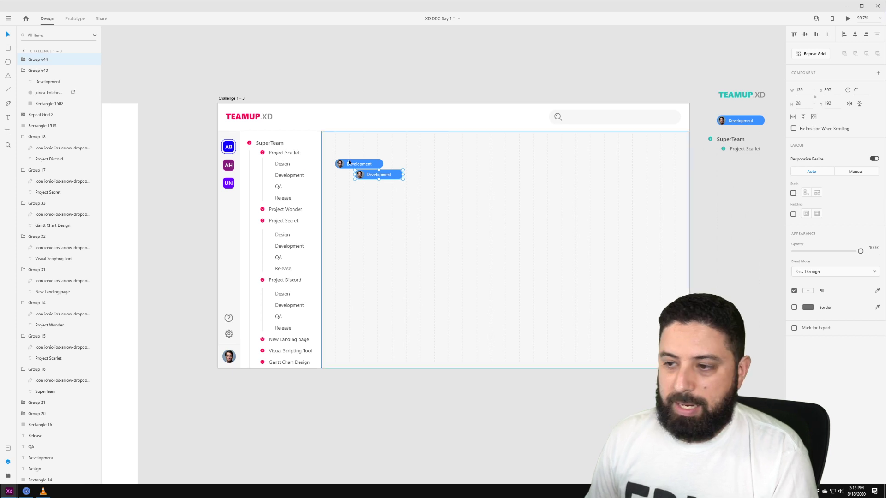
key(Delete)
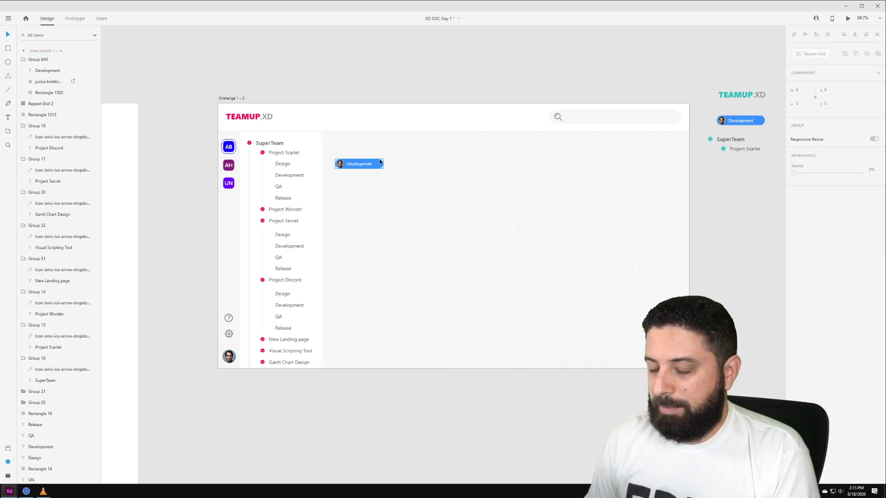
- Examine the responsive resize constraints of the label and avatar inside the Development pill
scroll(380, 162, up, 3)
double_click(345, 167)
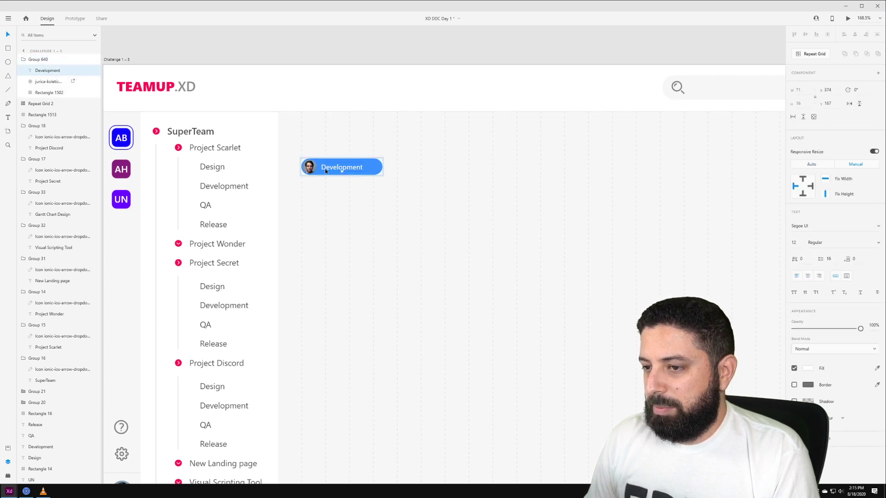
click(309, 168)
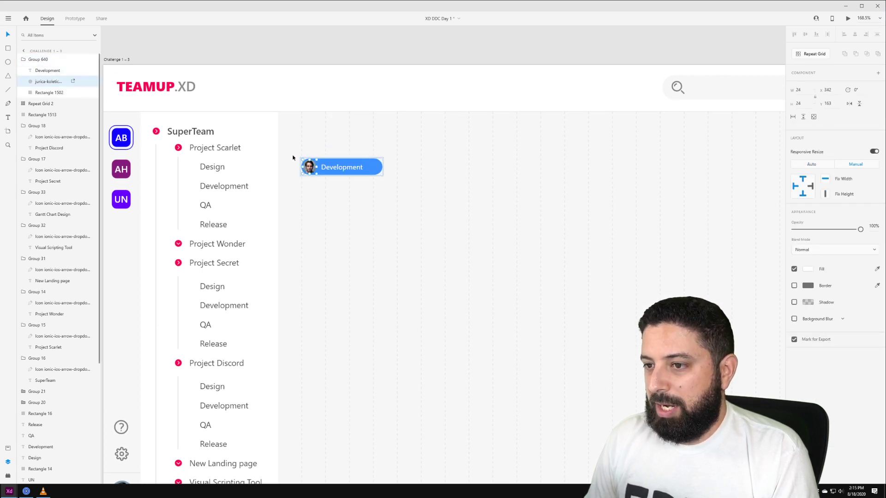
scroll(325, 169, up, 5)
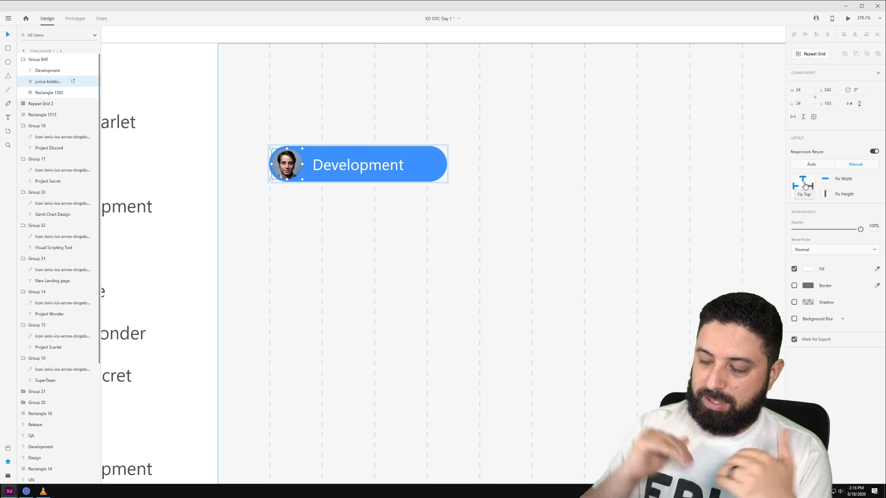
click(468, 239)
scroll(425, 209, down, 1)
scroll(425, 209, down, 5)
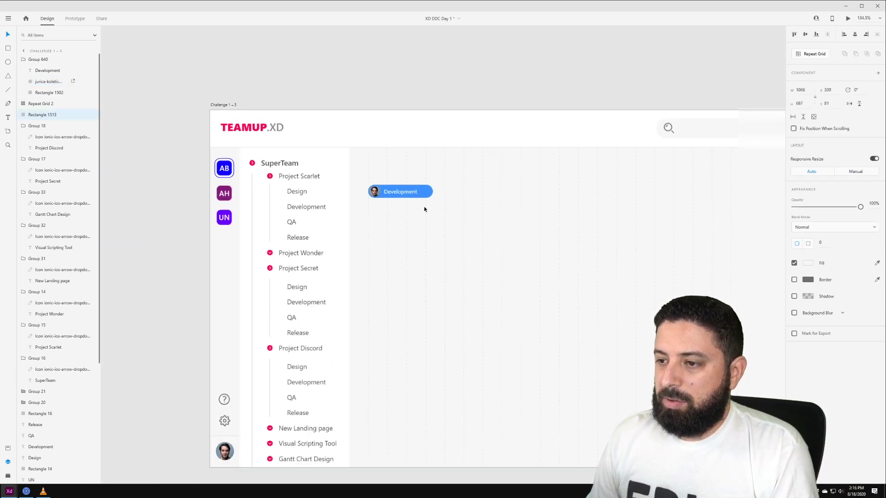
- Narrow the Development pill to 125 wide and place two copies beside Development and QA, each starting where the previous pill ends
click(428, 196)
drag(442, 196, 426, 212)
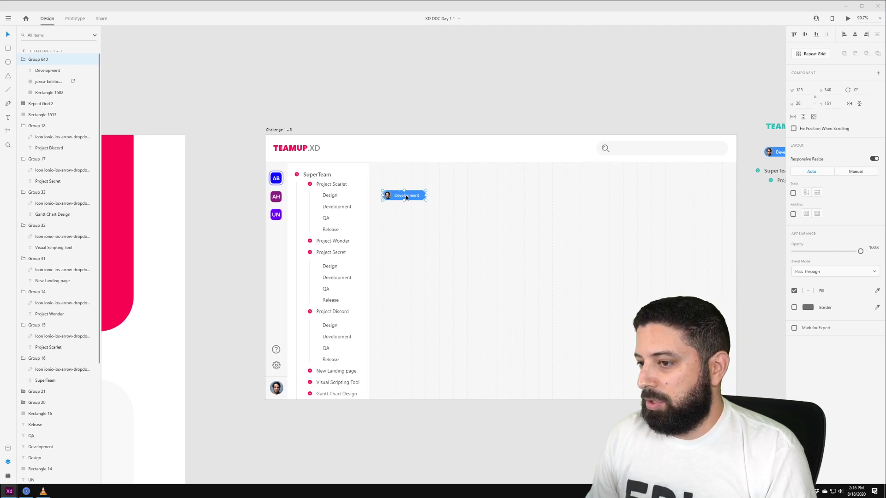
click(405, 150)
click(400, 192)
drag(400, 194, 481, 220)
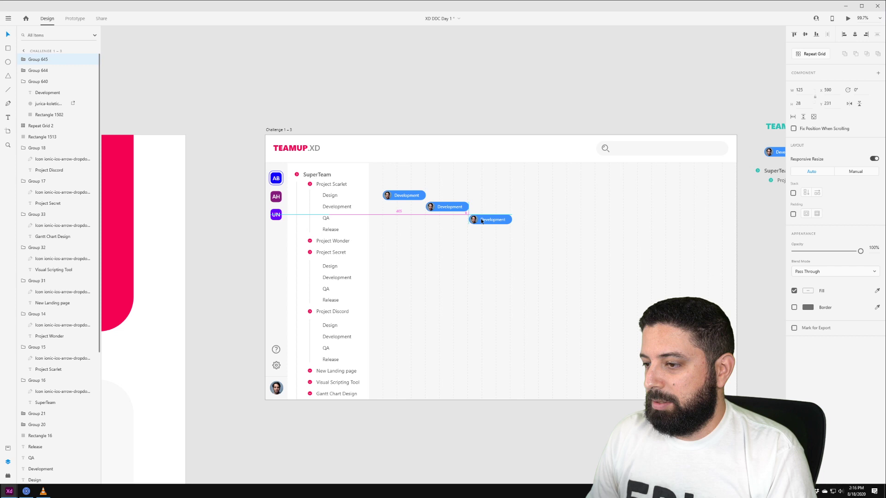
- Group the three staggered pills and turn the group into a vertical stack
shift+click(445, 207)
shift+click(403, 195)
key(ctrl+g)
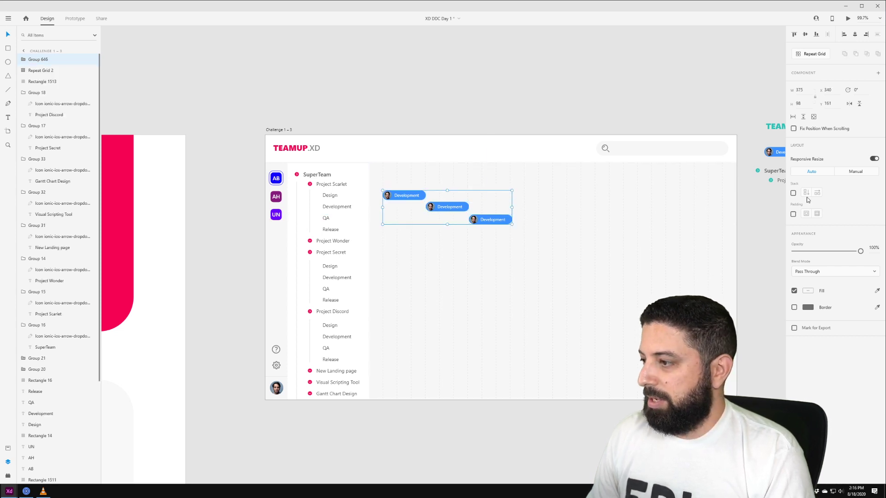
click(792, 193)
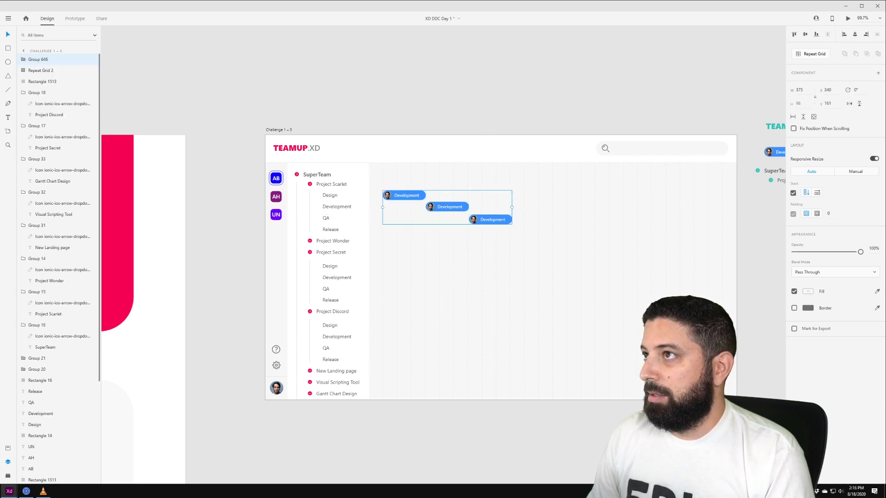
- Widen the stack's middle pill to about 173 and add three duplicate pills inside the stack
double_click(461, 204)
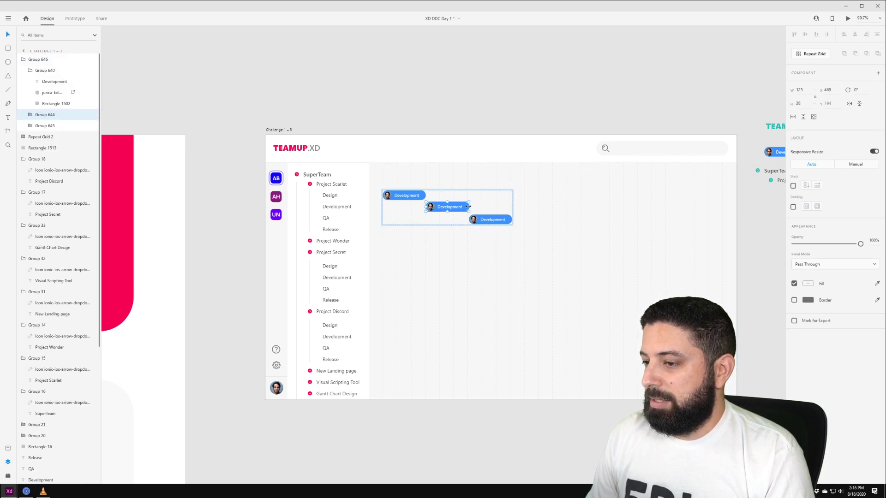
drag(468, 206, 482, 206)
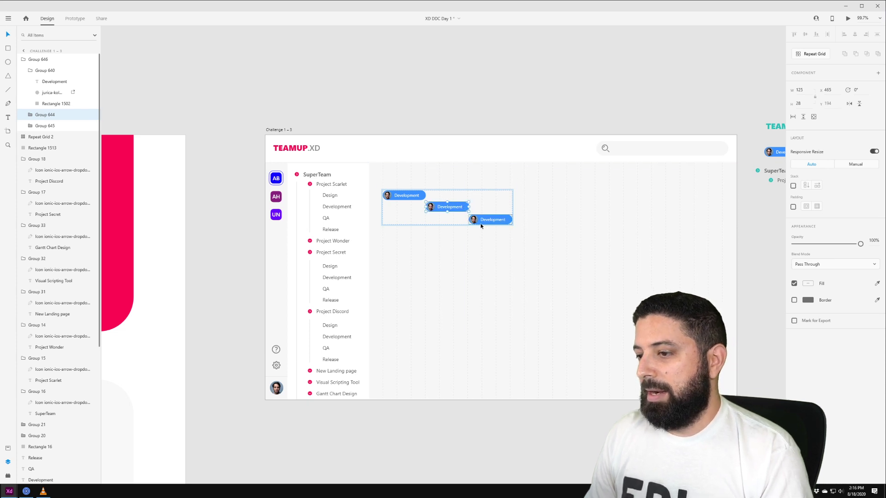
drag(469, 206, 430, 258)
key(ctrl+d)
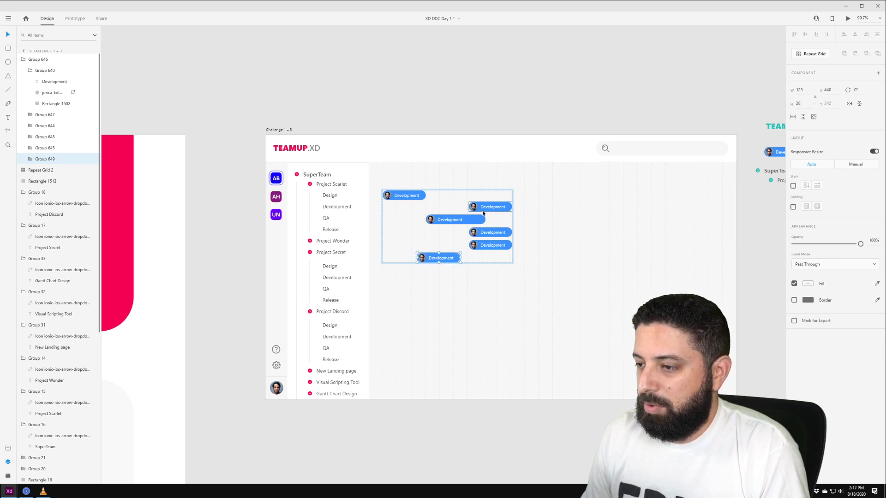
- Relabel the first pill in the stack Design and widen it to 163
double_click(399, 196)
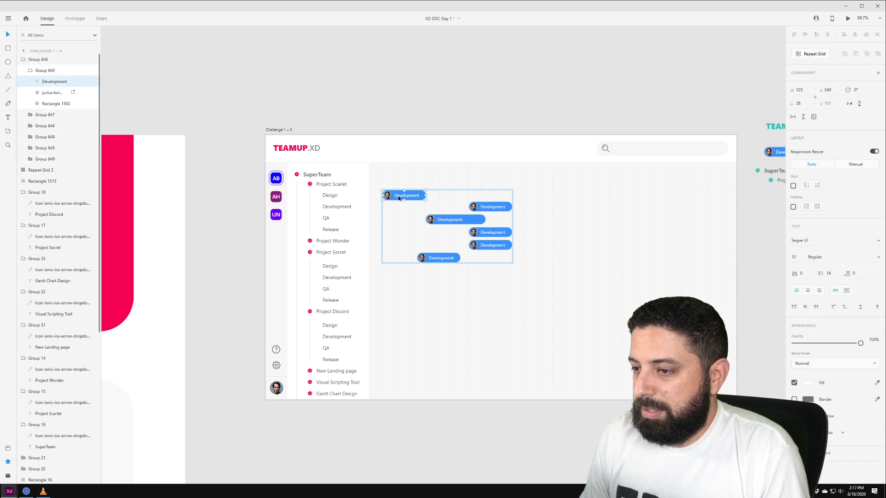
double_click(406, 195)
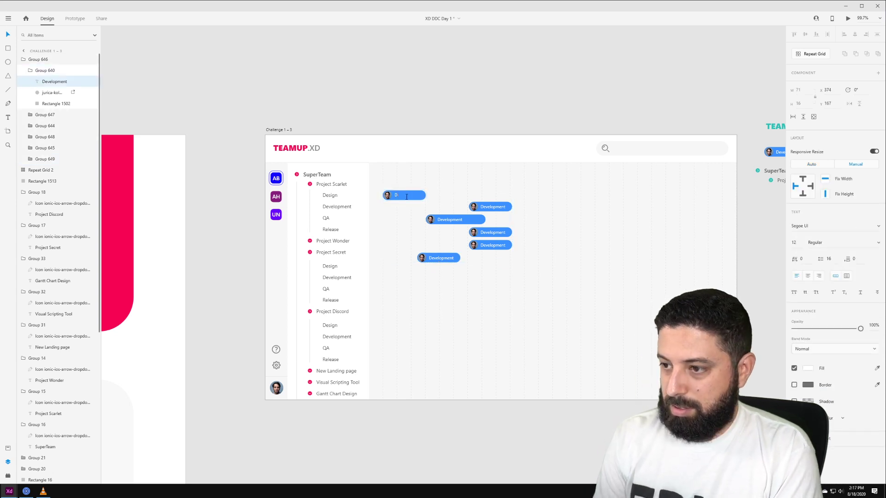
text(Design)
key(Escape)
click(417, 195)
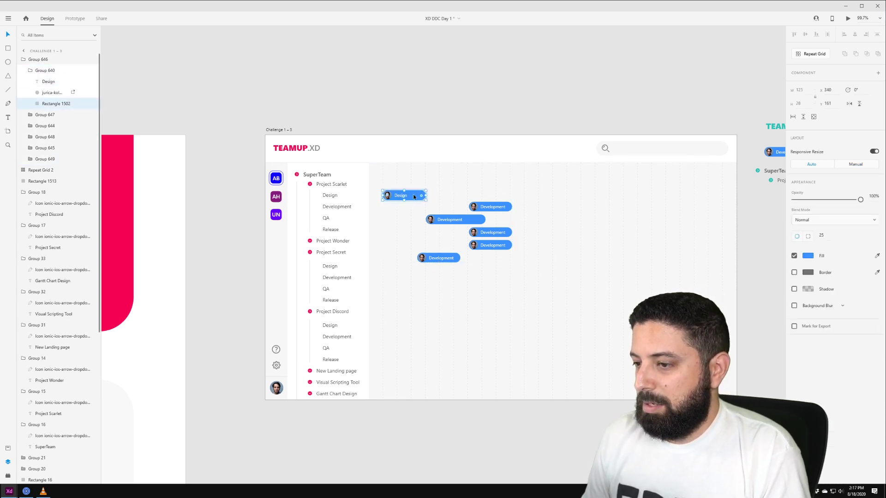
mouse_move(426, 196)
mouse_down()
mouse_move(414, 195)
mouse_move(438, 195)
mouse_up()
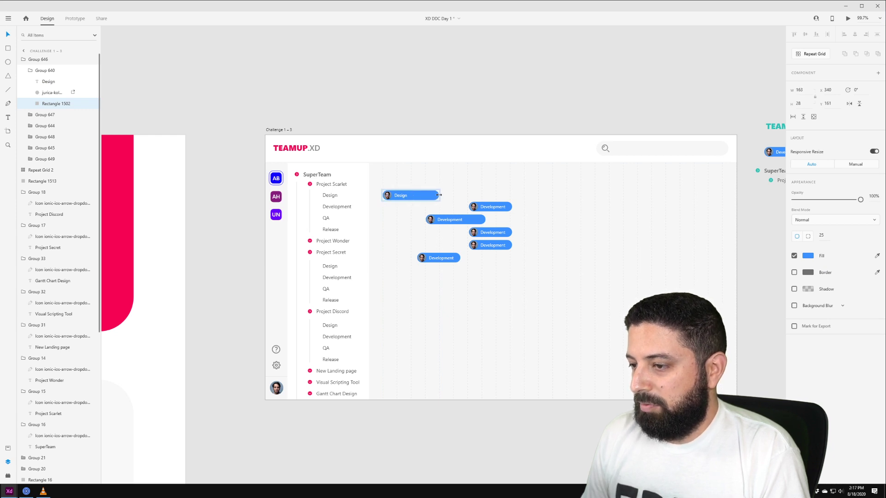
- Shift the second and third pills to X 503 and X 628 so each starts where the pill above ends
click(497, 206)
drag(497, 206, 471, 210)
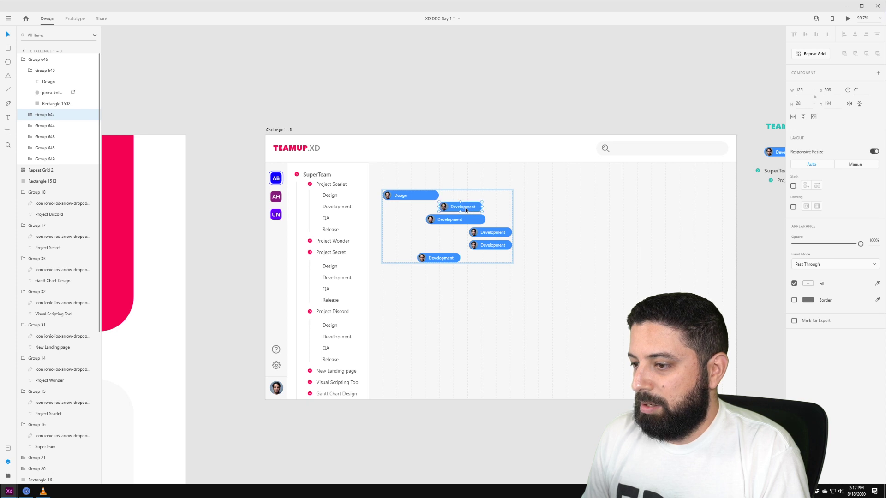
click(435, 219)
drag(436, 219, 491, 219)
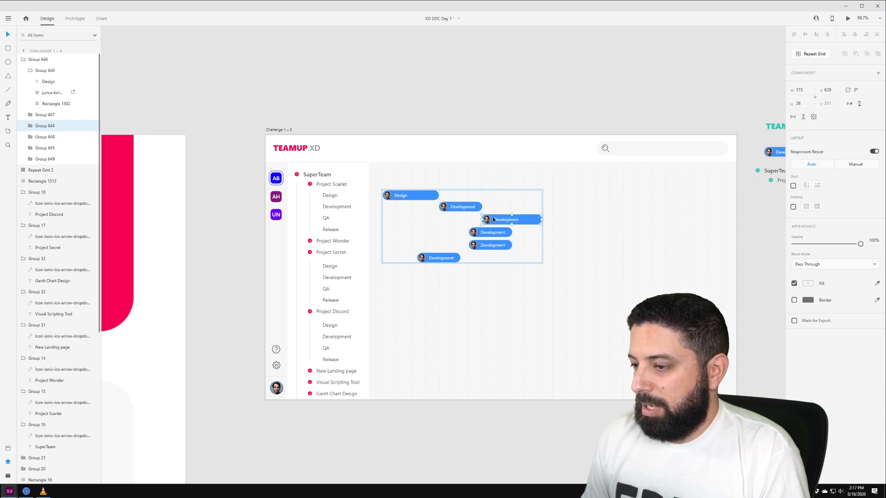
- Relabel the third pill in the stack QA
double_click(500, 219)
double_click(502, 220)
text(QA)
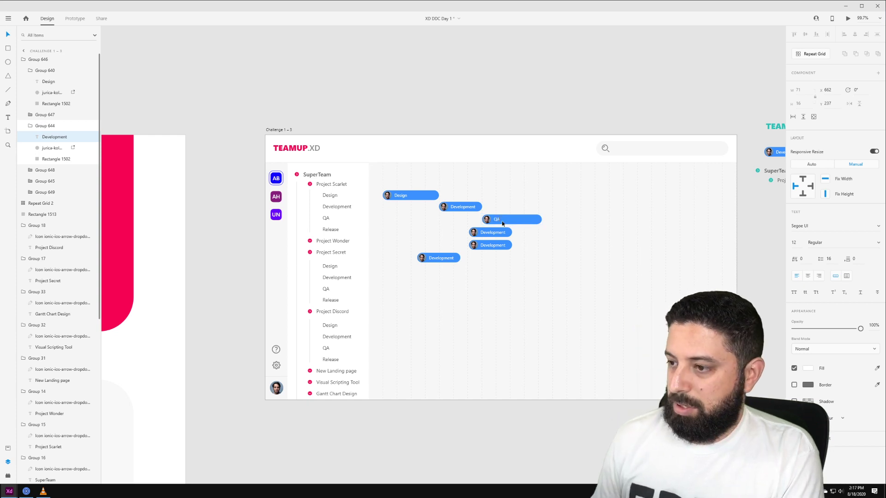
key(Escape)
- Shorten the QA pill to about half its length and delete the three surplus pills below it
click(534, 220)
drag(542, 219, 435, 258)
key(Delete)
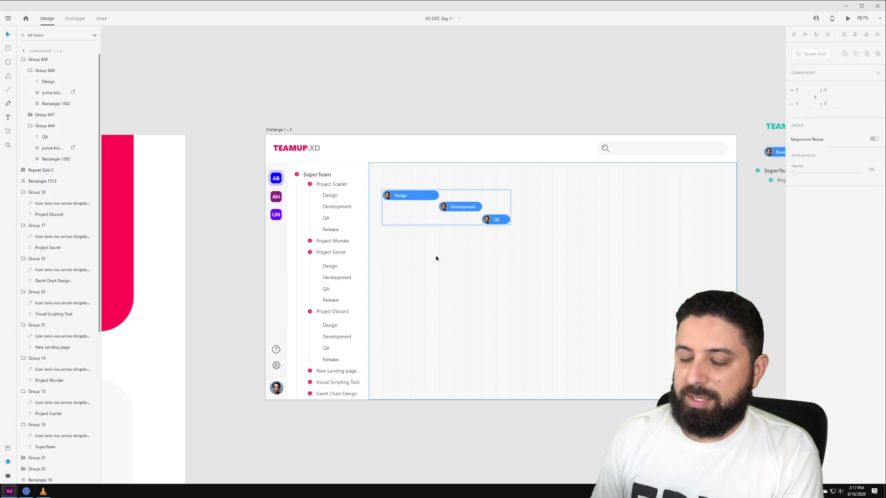
- Duplicate the Design, Development and QA stack straight down to Y 300, beside Project Secret
click(447, 77)
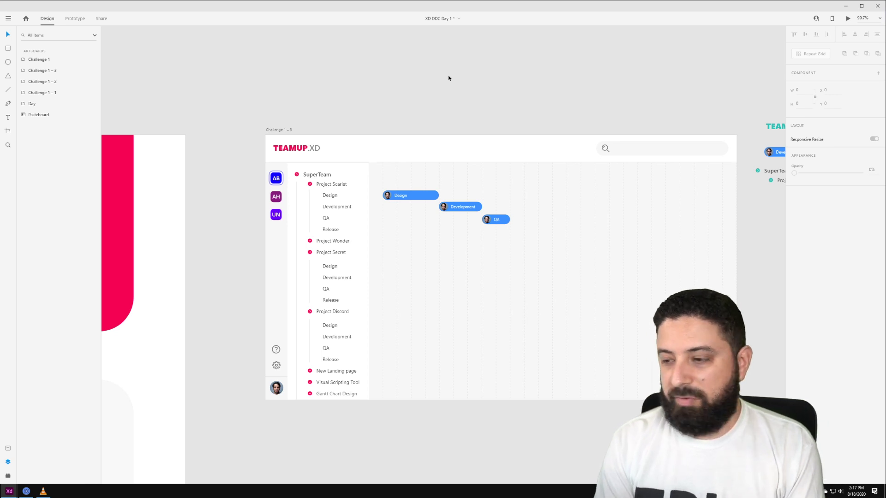
click(419, 197)
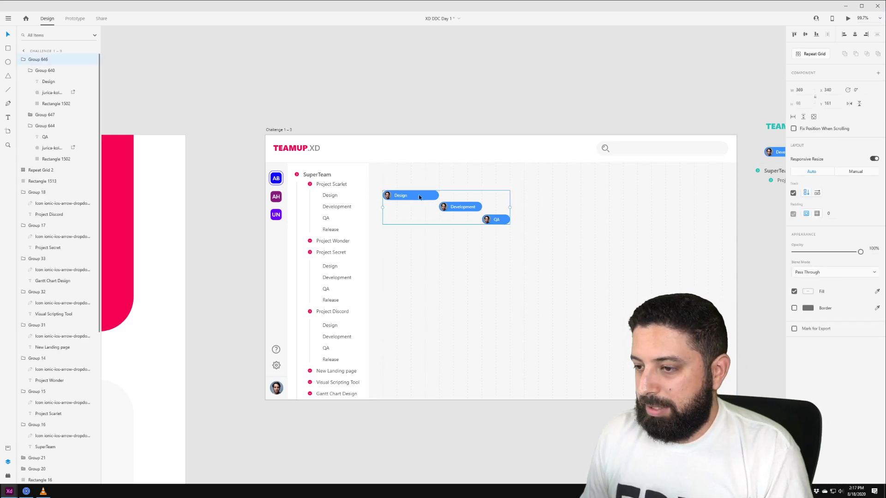
drag(419, 197, 419, 251)
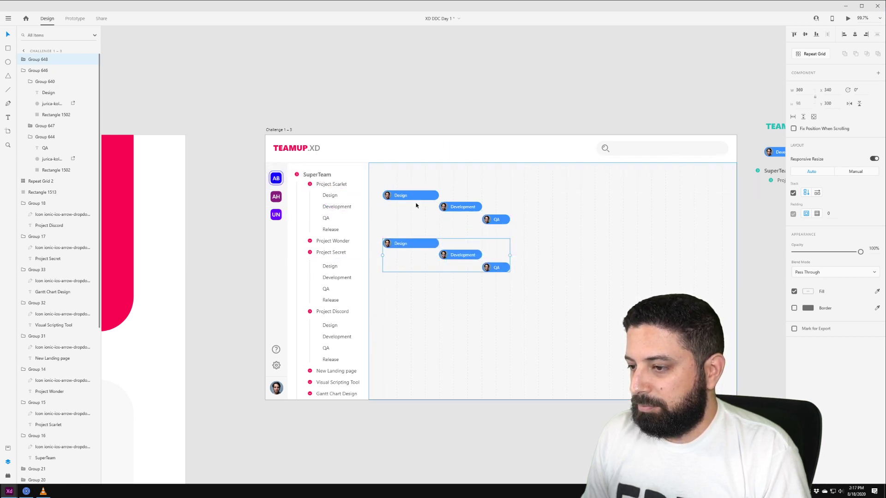
- Group the two pill stacks together and make the combined group a vertical stack
shift+click(415, 196)
key(ctrl+g)
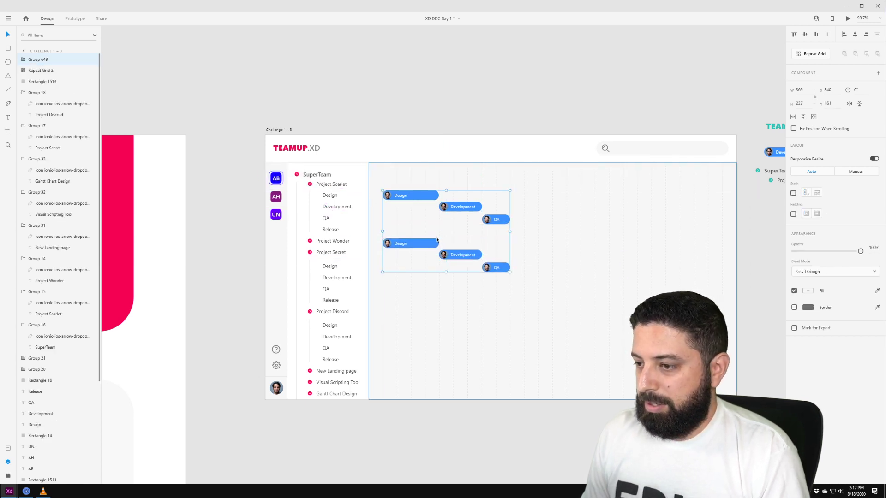
click(793, 193)
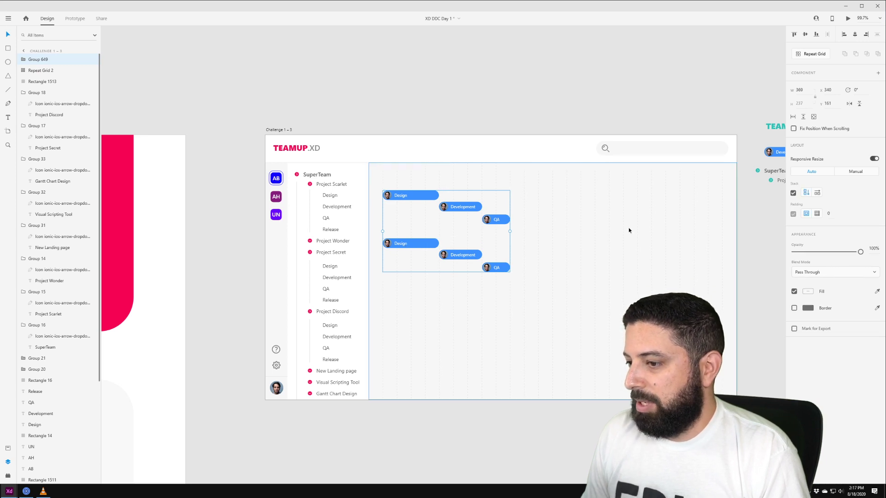
- Try to recolour the lower stack's Design, Development and QA pills together with a pink fill, and undo it
double_click(409, 245)
double_click(429, 245)
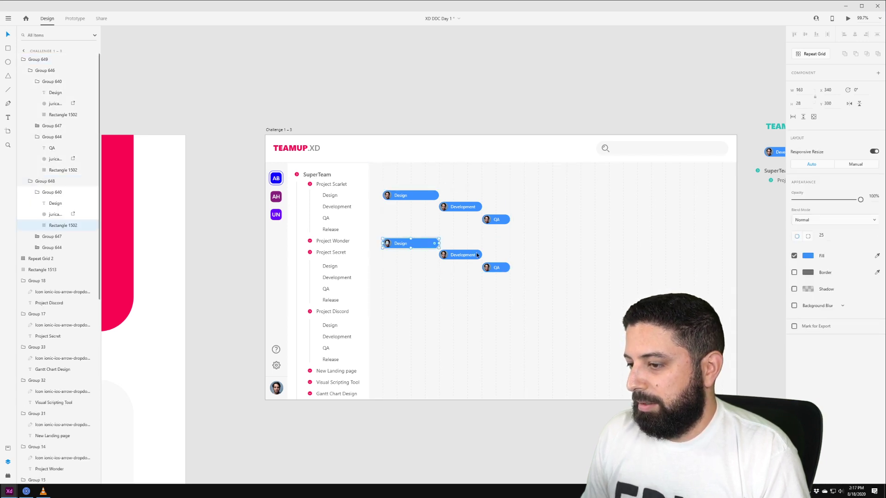
shift+click(476, 255)
shift+click(508, 268)
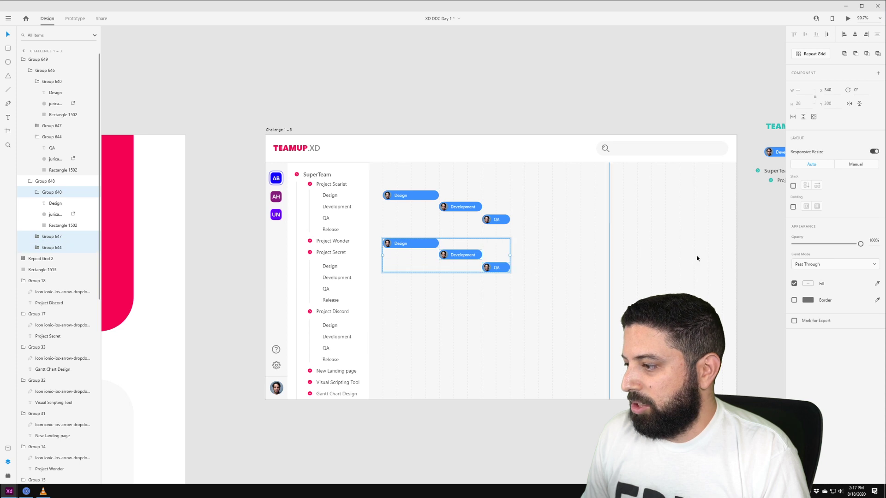
click(599, 255)
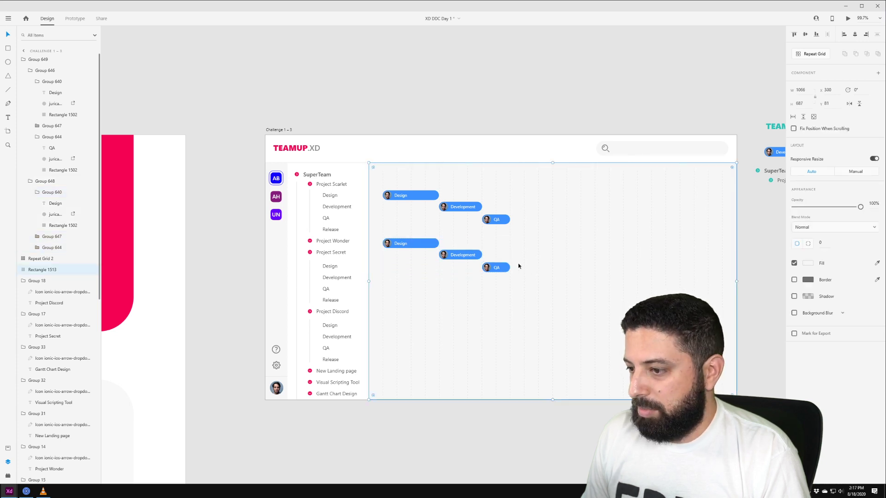
double_click(502, 271)
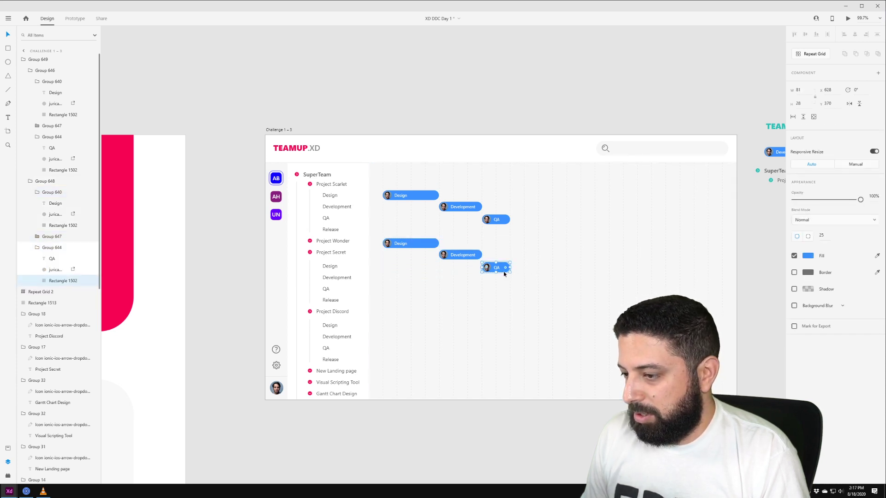
shift+click(468, 258)
shift+click(428, 248)
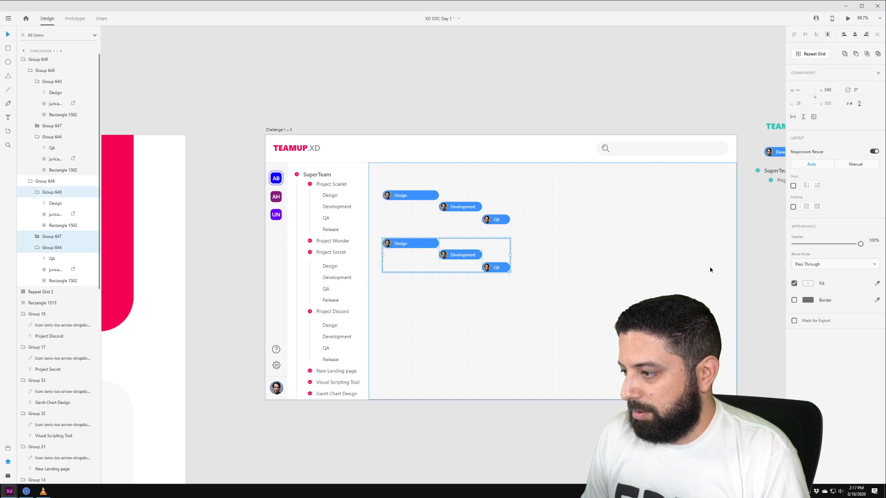
click(808, 284)
drag(772, 256, 767, 252)
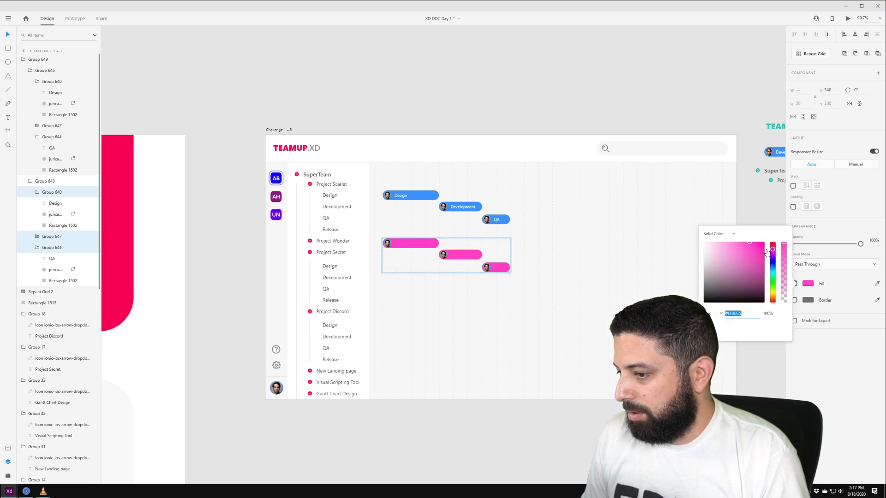
click(500, 103)
key(ctrl+z)
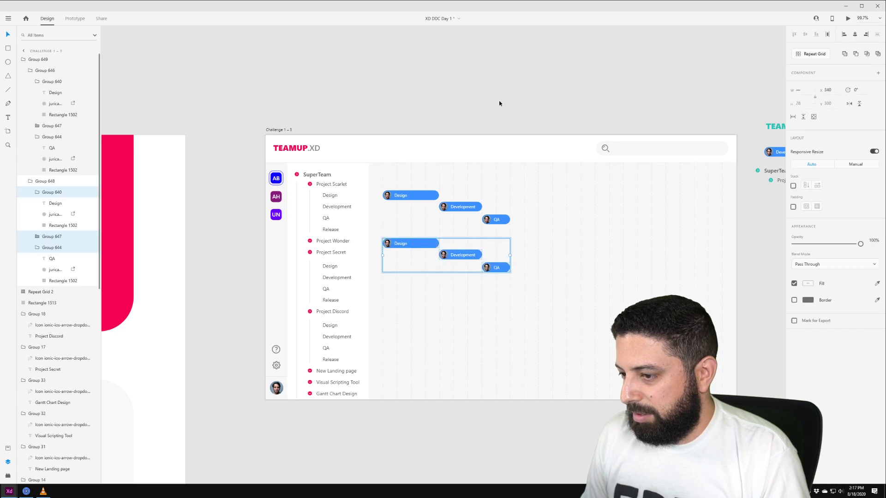
- Fill the lower stack's Design pill with purple #9F3EFF
double_click(434, 243)
click(808, 257)
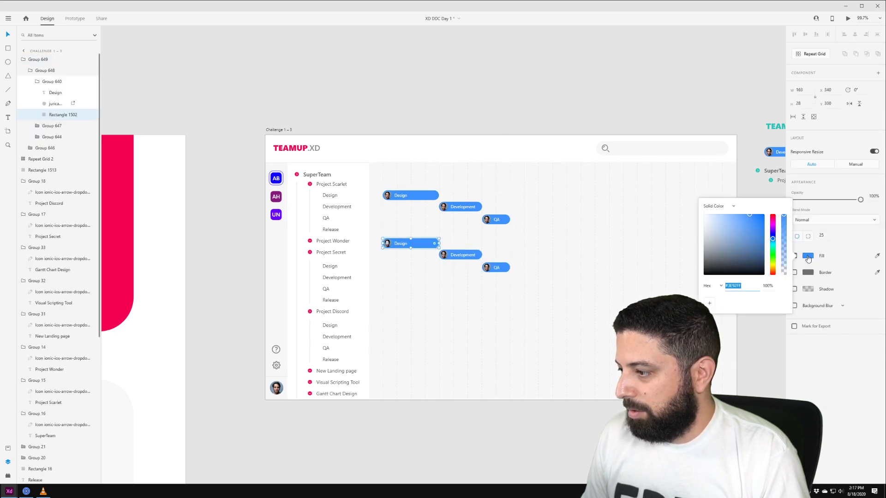
click(772, 256)
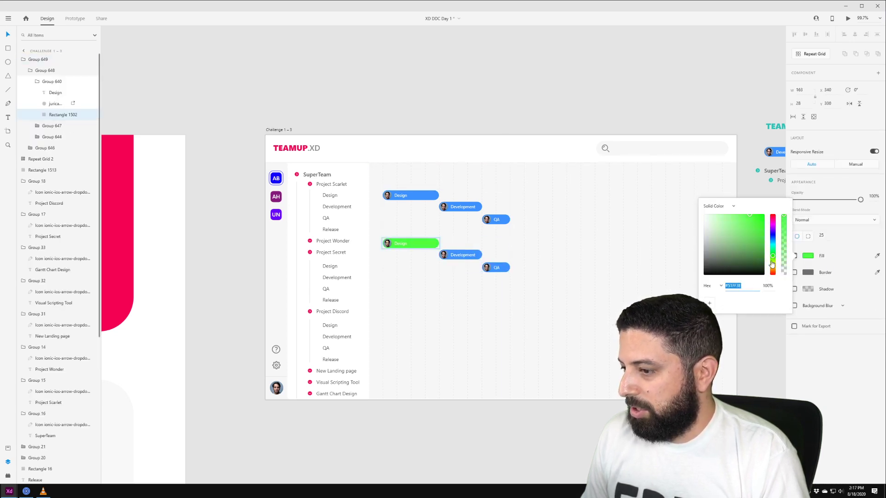
click(772, 229)
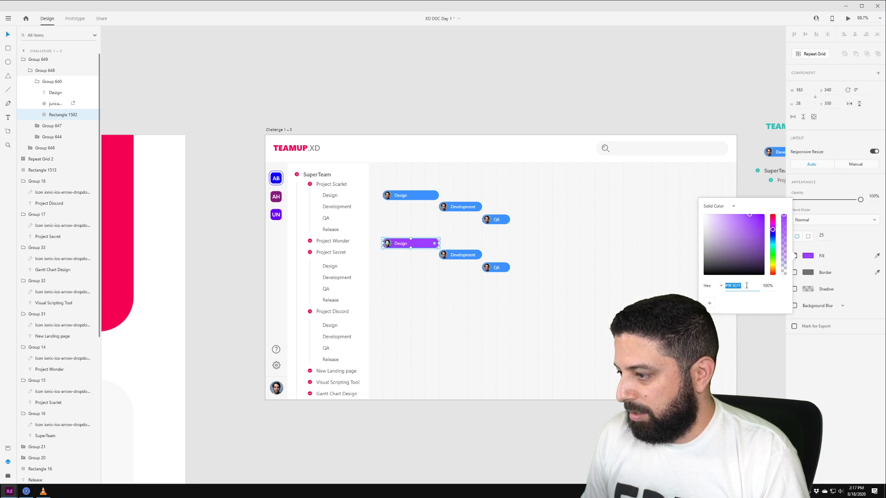
click(490, 284)
- Apply the same purple #9F3EFF fill to the lower stack's Development and QA pills
ctrl+click(478, 257)
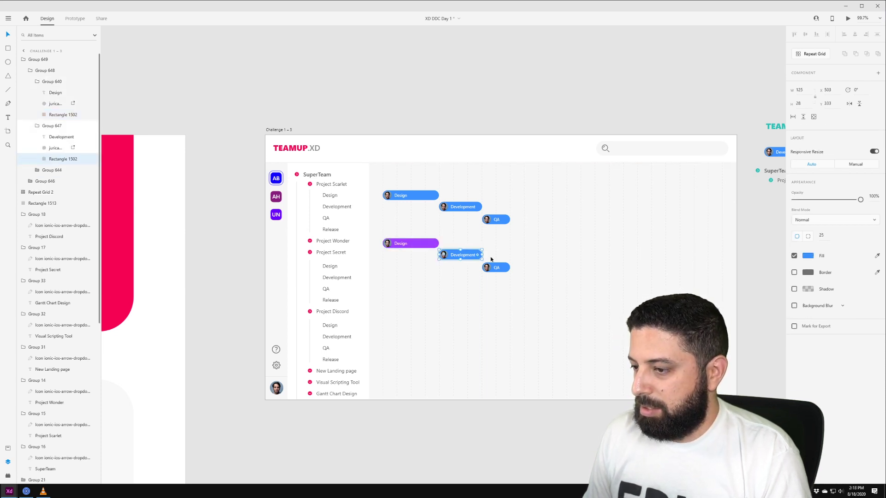
click(807, 255)
text(#9F3EFF)
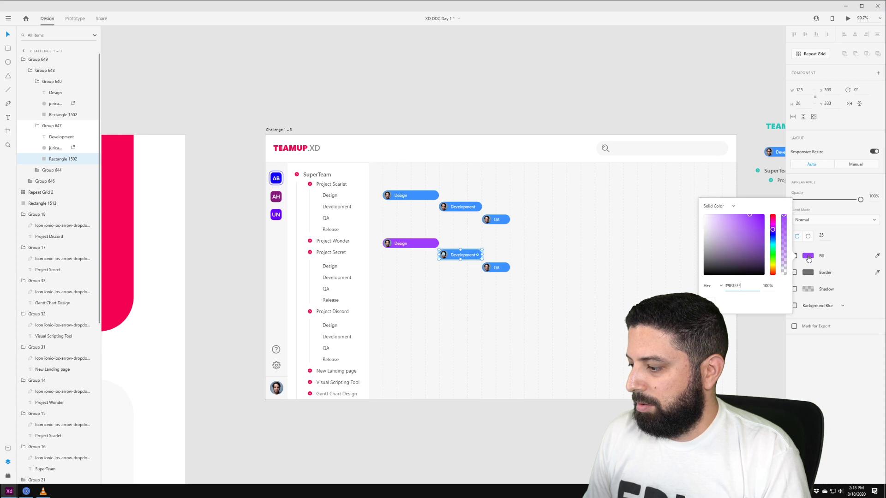
click(536, 271)
ctrl+click(502, 267)
click(810, 257)
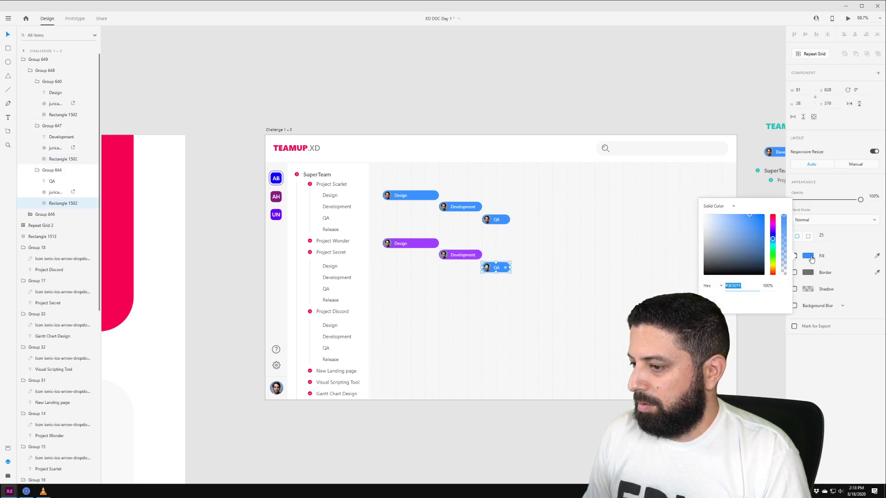
key(Return)
click(531, 281)
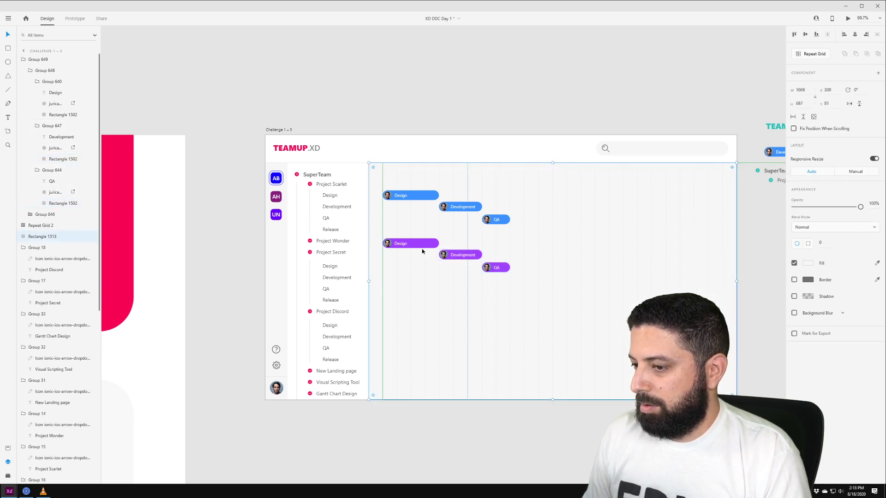
- Duplicate the purple pill stack inside the combined group, placing the copy directly below at Y 412
click(410, 246)
drag(409, 246, 415, 278)
key(ctrl+z)
double_click(403, 244)
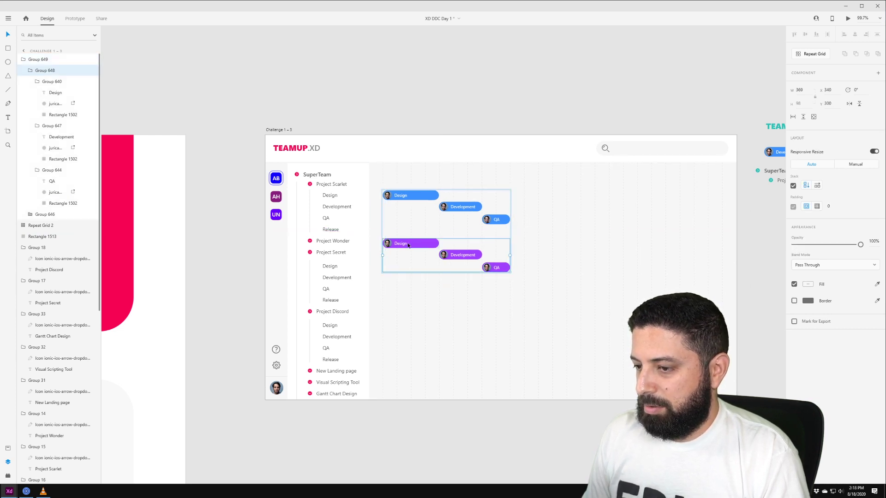
drag(406, 244, 415, 268)
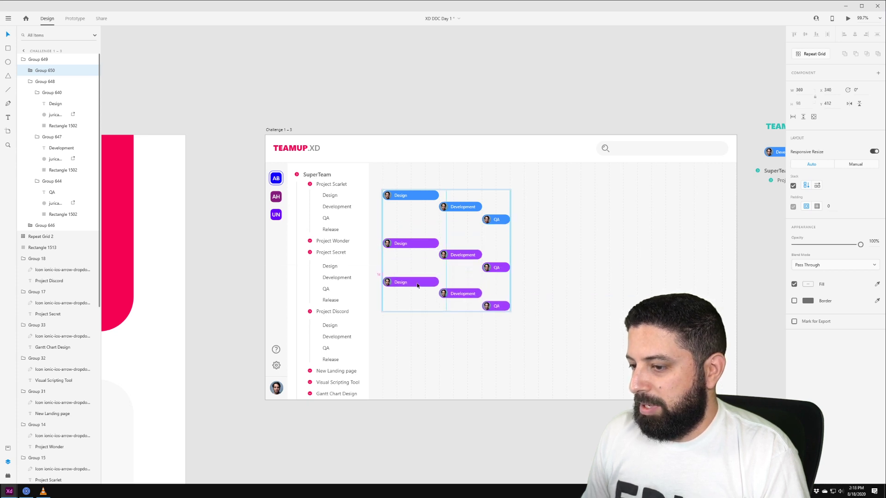
- Try the duplicated purple stack as a horizontal stack, return it to vertical, and delete it
click(817, 185)
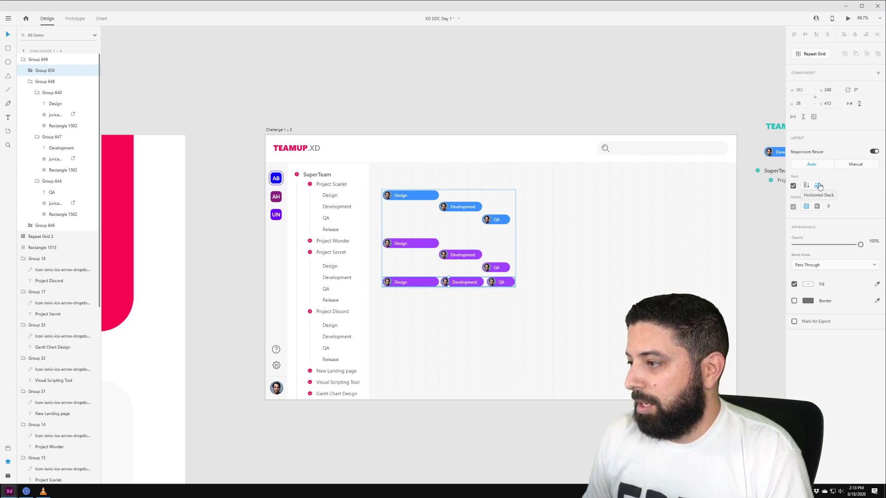
click(804, 186)
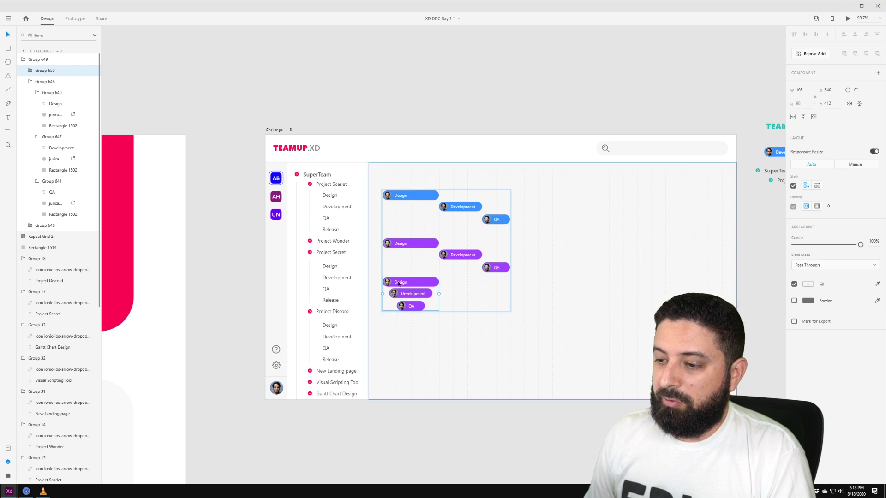
key(Delete)
- Delete both remaining pill stacks, blue and purple, from the timeline
click(413, 245)
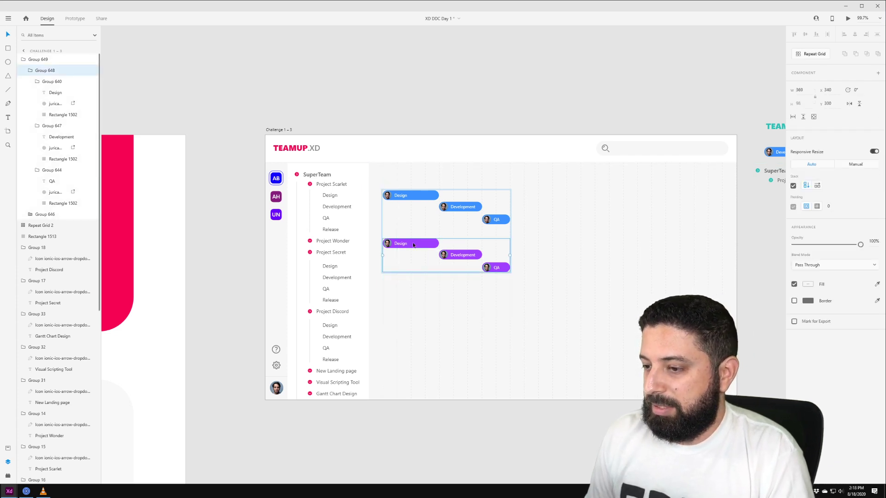
shift+click(407, 197)
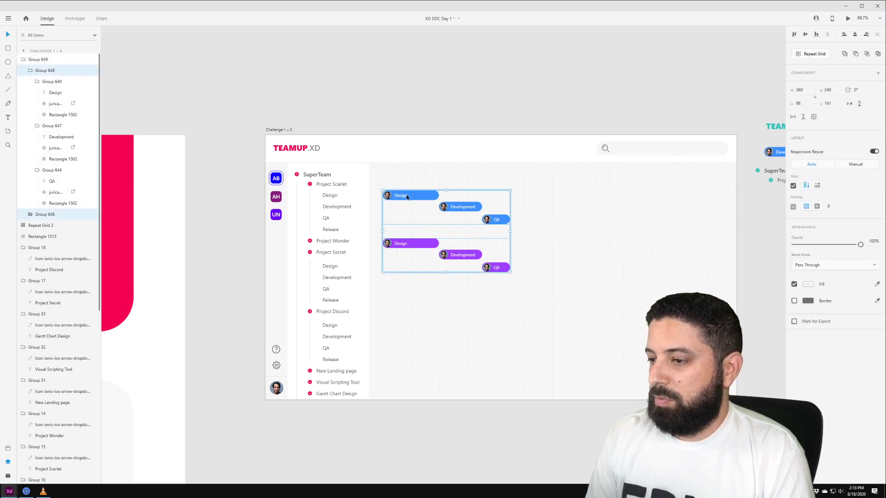
key(Delete)
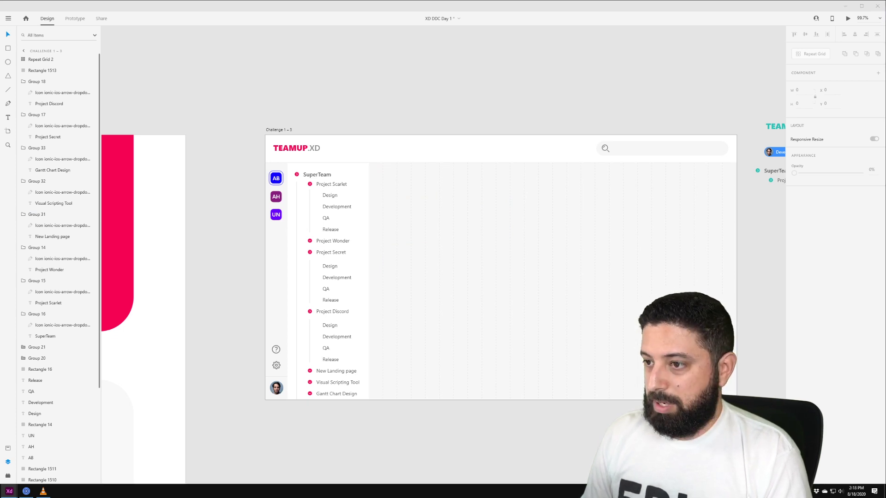
- Paste the copied timeline of blue, orange and purple task pills onto the Challenge 1 – 3 artboard
click(310, 116)
click(272, 130)
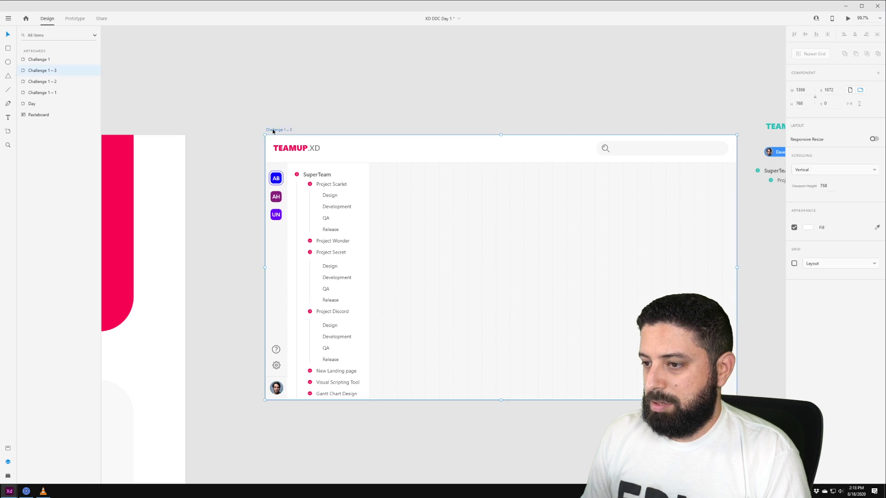
key(ctrl+v)
click(528, 73)
scroll(478, 65, down, 3)
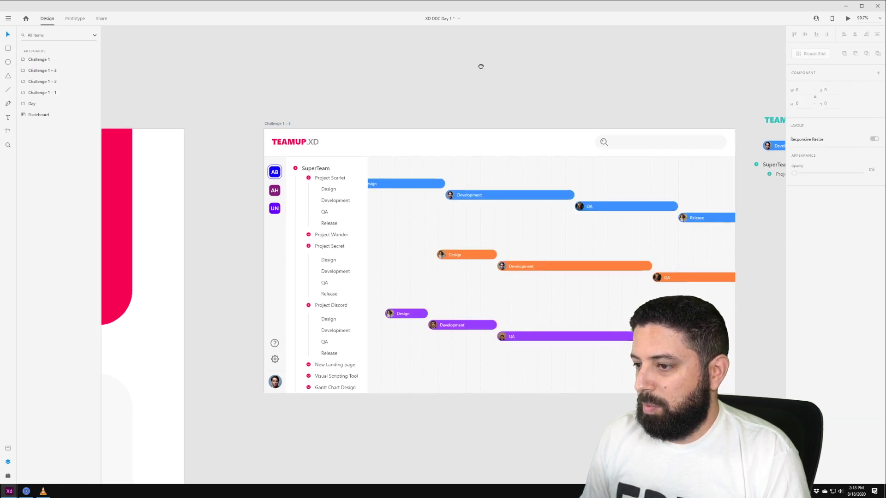
- Try duplicating the group of three pill stacks within the pasted mask group, and undo it
double_click(491, 162)
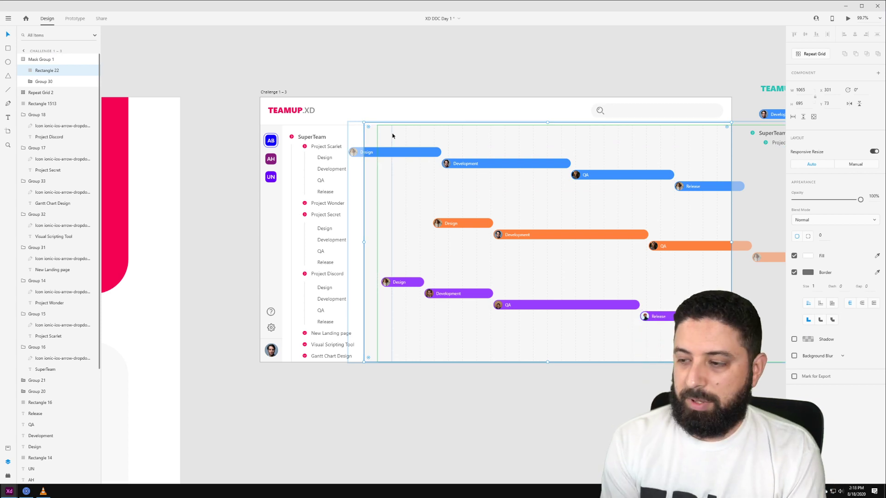
click(485, 87)
click(488, 162)
double_click(488, 162)
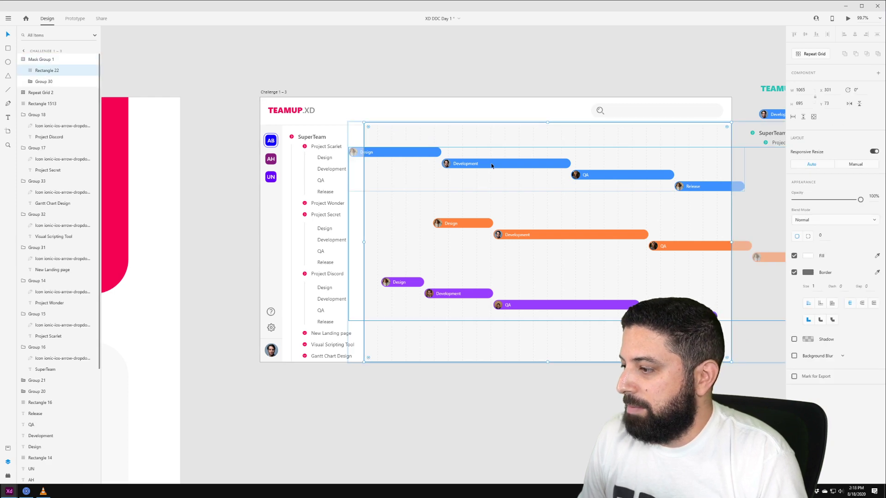
click(491, 165)
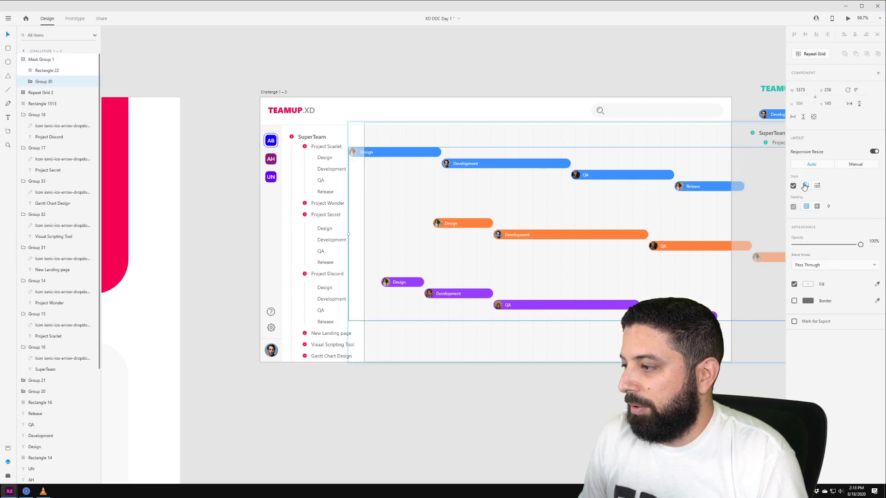
key(ctrl+d)
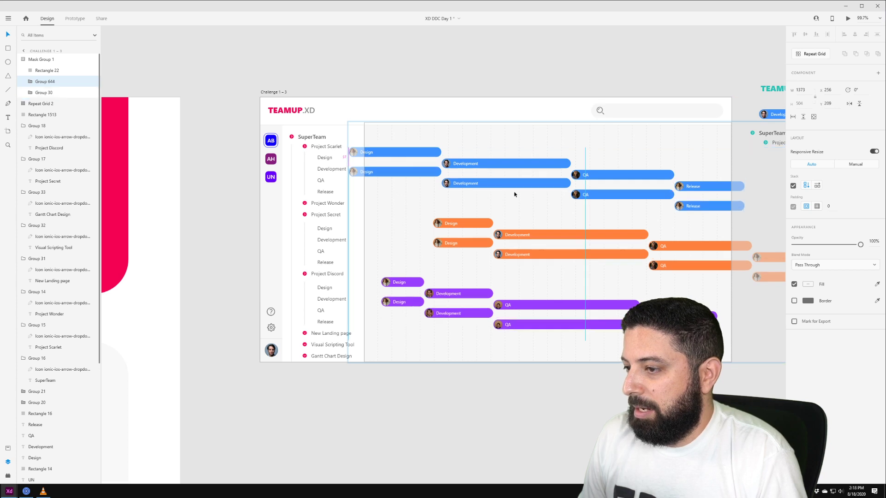
drag(515, 187, 527, 166)
key(ctrl+z)
- Move Project Scarlet's blue stack to X 309 and shorten its Development pill to a width of 172
double_click(505, 167)
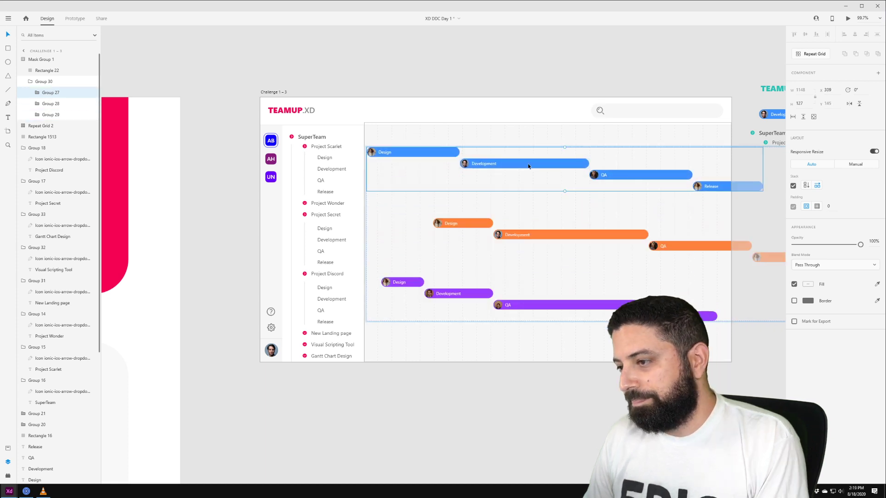
double_click(528, 166)
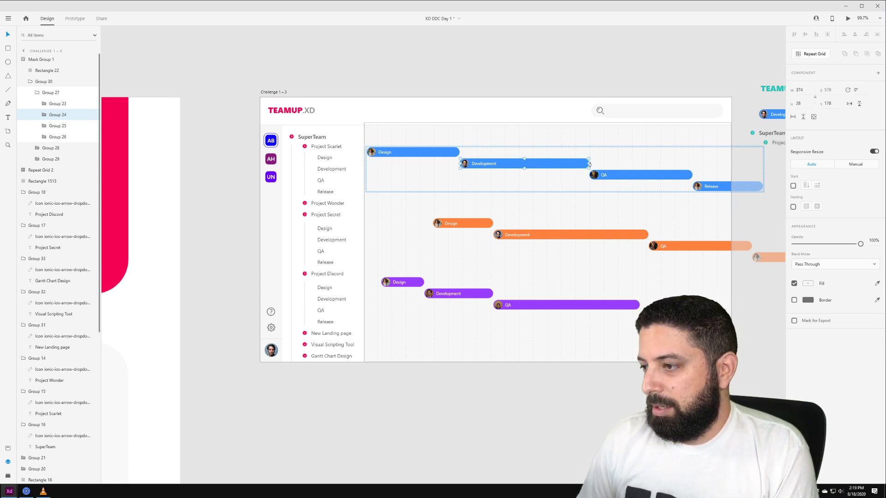
drag(589, 164, 519, 160)
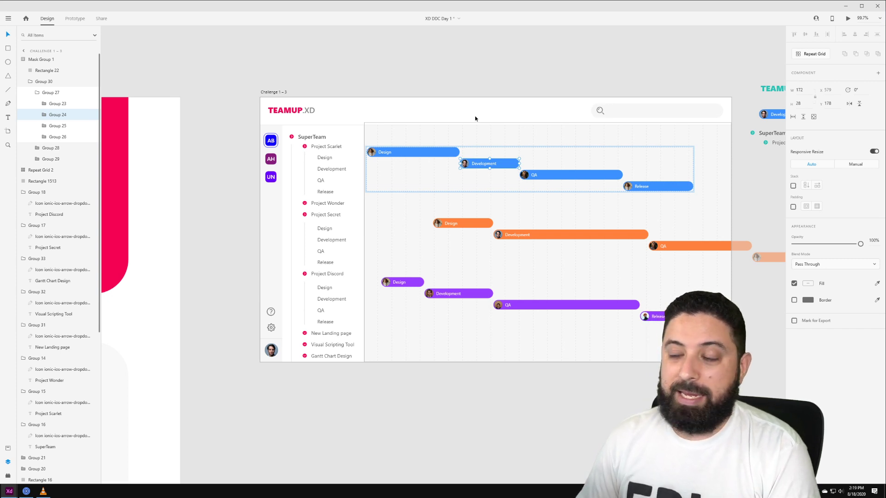
- Shorten the orange stack's Development pill to a width of about 200
double_click(641, 235)
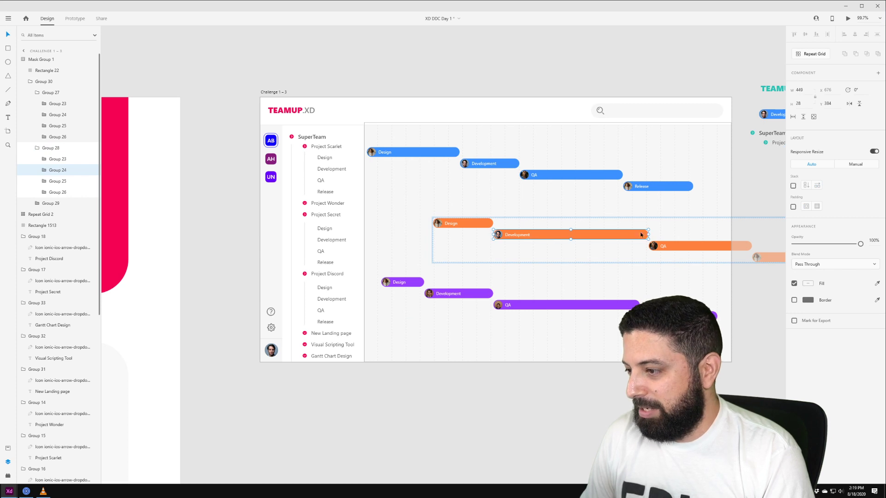
drag(650, 234, 562, 229)
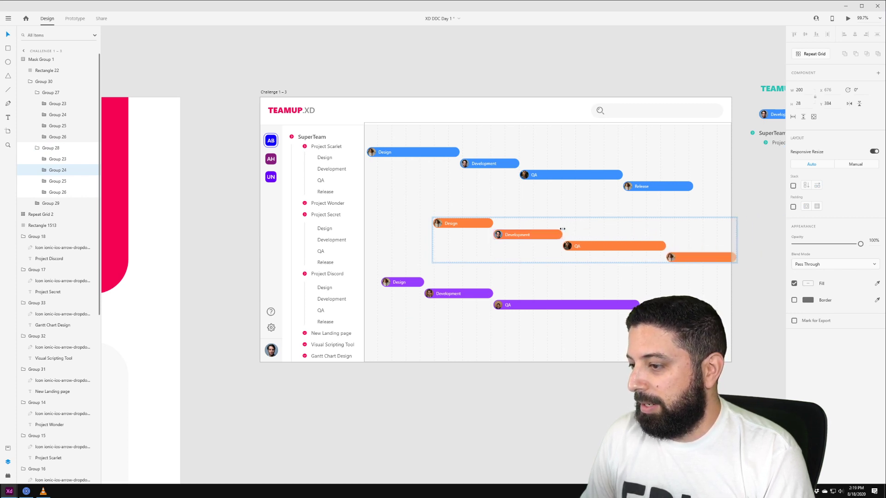
- Move the purple stack up between the blue and orange stacks, beside Project Secret, at X 309
click(550, 305)
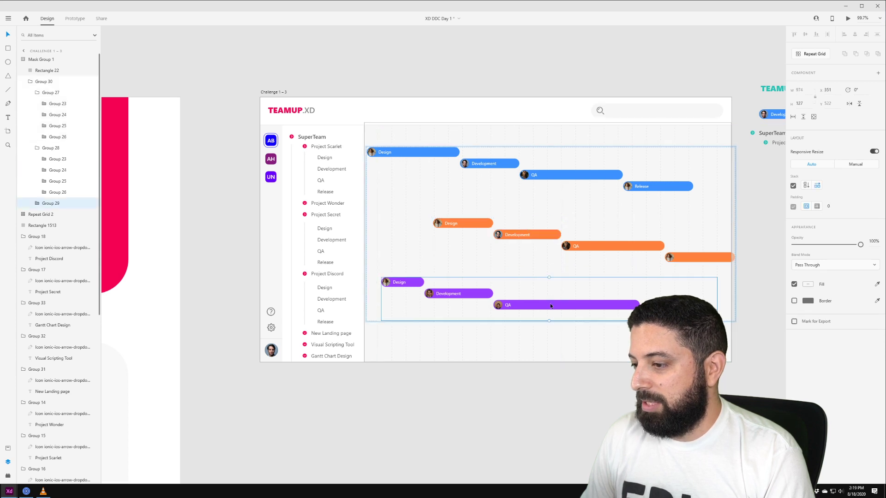
drag(550, 305, 544, 248)
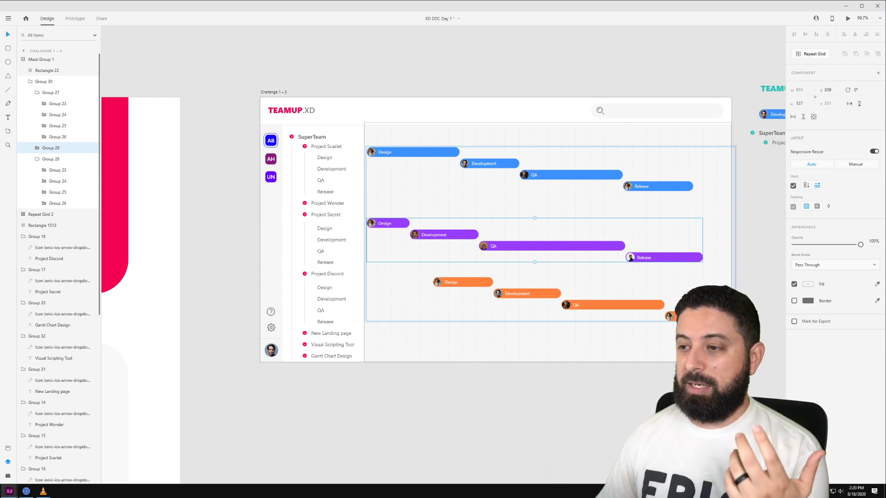
click(494, 75)
click(482, 167)
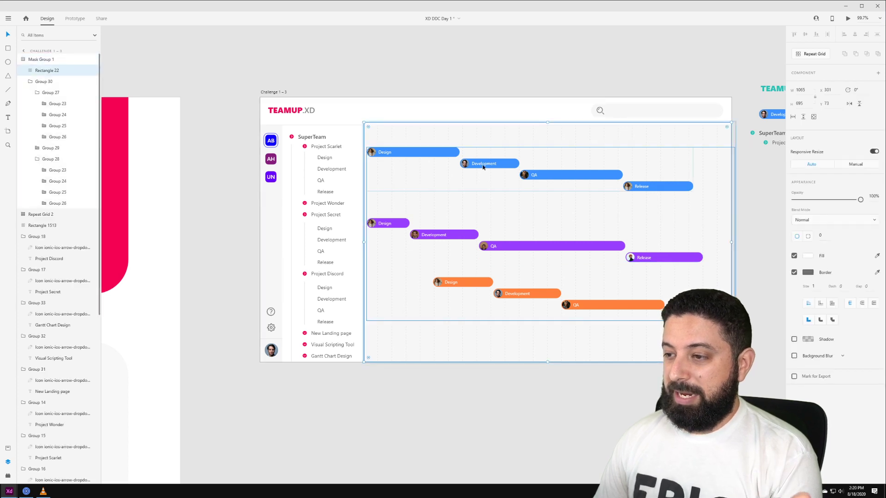
- Reorder the blue stack below the purple one, beside Project Secret, and widen its Development pill to 232
drag(482, 167, 487, 229)
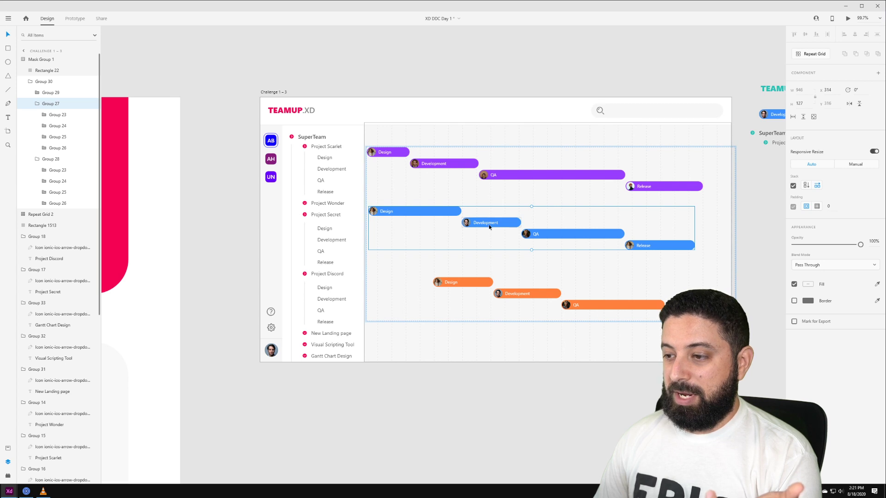
double_click(497, 225)
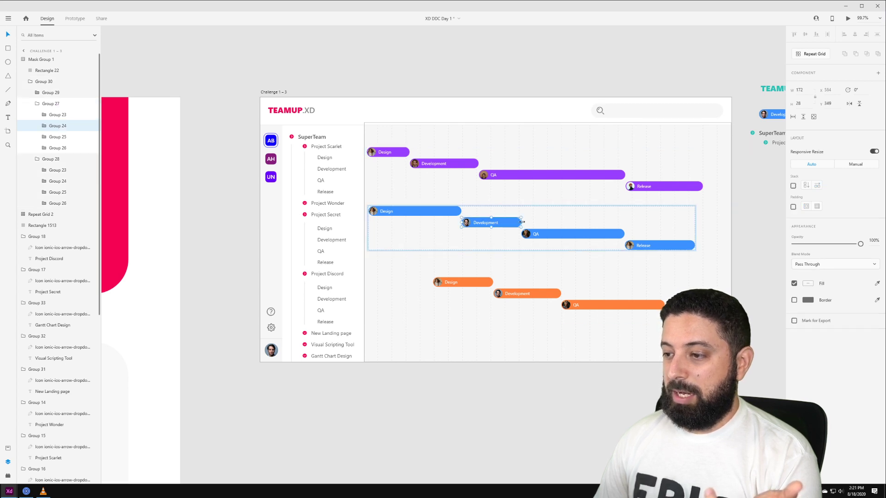
drag(520, 224, 541, 219)
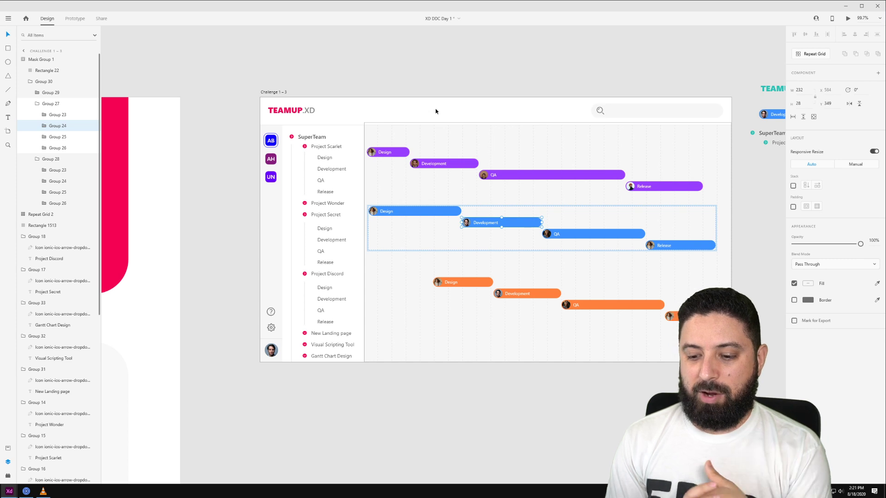
click(448, 82)
- Draw a rectangle about 338 by 235 on the pasteboard and fill it with the second "surfing" photo from the Mock Image plugin
drag(619, 394, 212, 326)
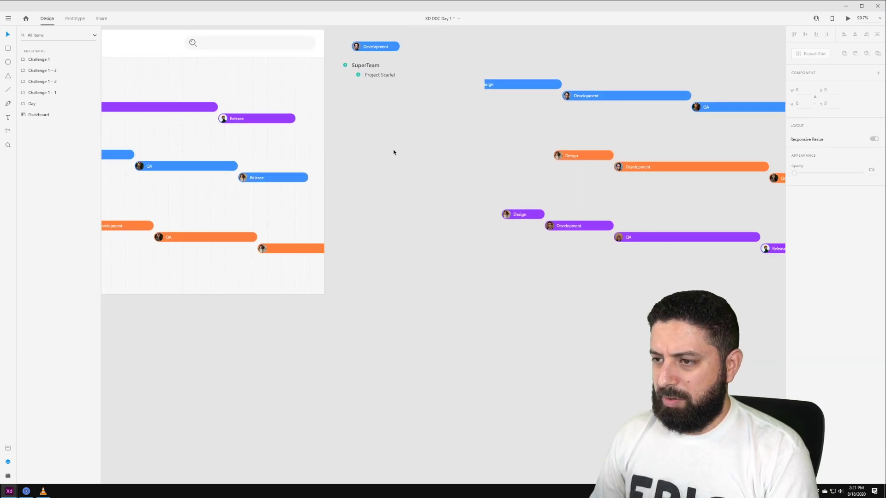
mouse_move(368, 110)
mouse_down()
mouse_move(386, 135)
mouse_move(494, 194)
mouse_move(484, 190)
mouse_up()
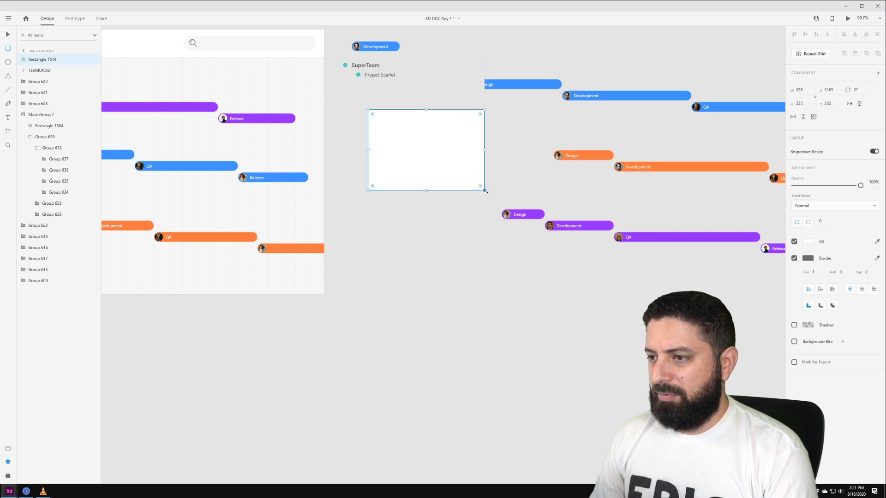
click(7, 475)
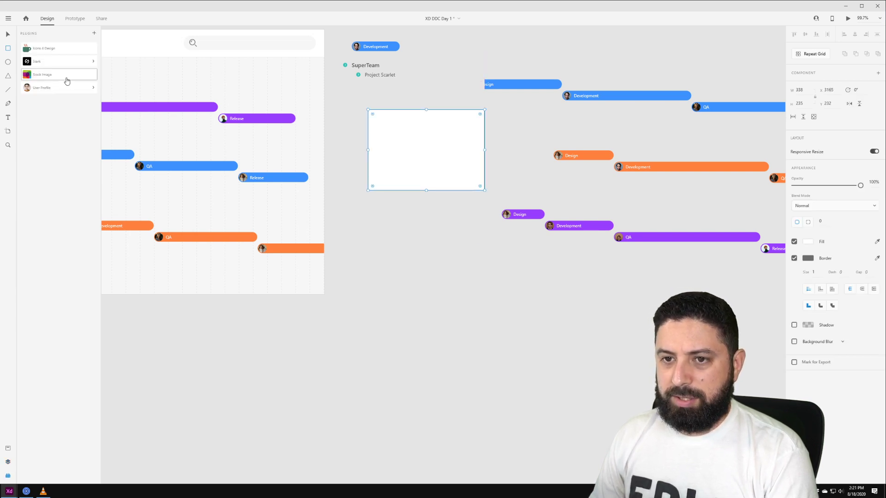
click(63, 50)
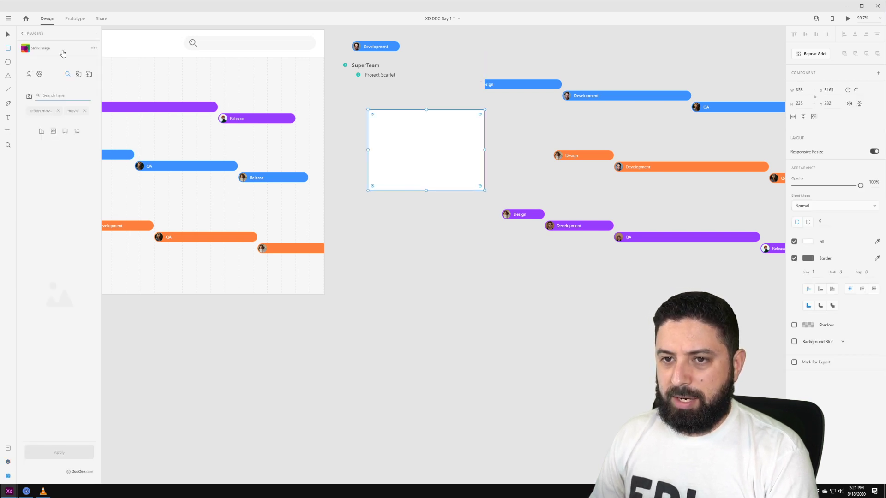
click(63, 90)
text(surfing)
key(Return)
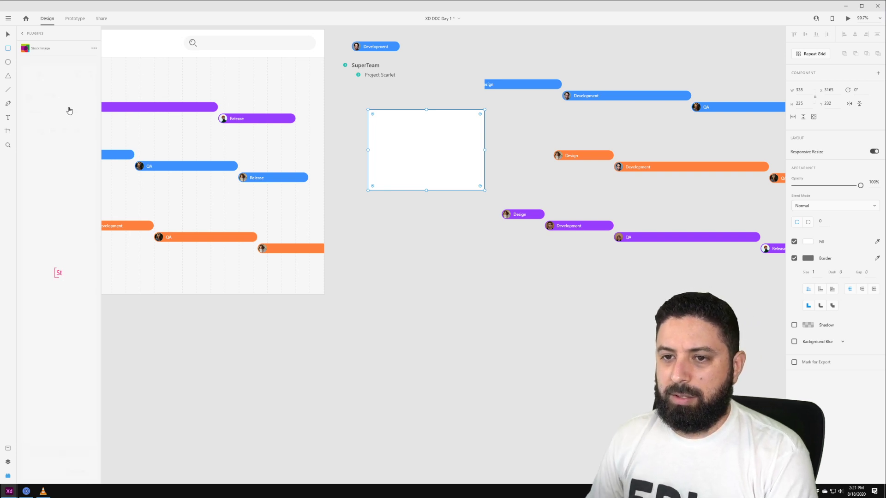
click(59, 179)
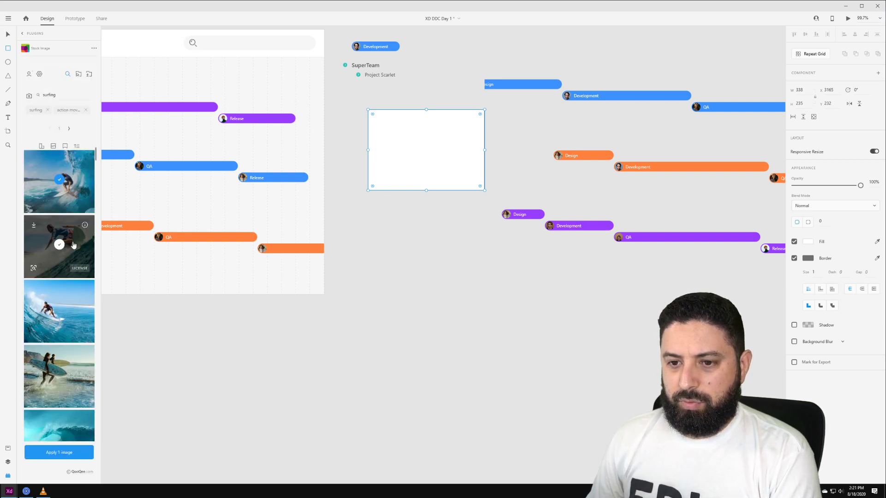
click(64, 251)
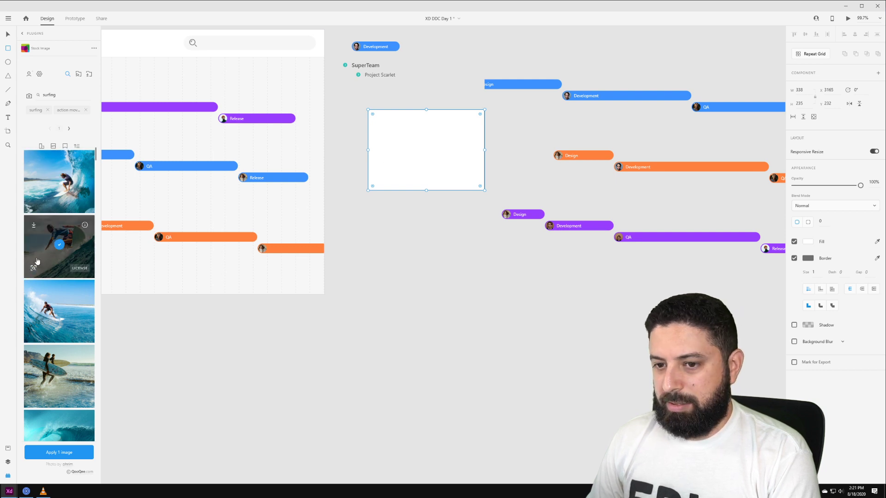
click(51, 453)
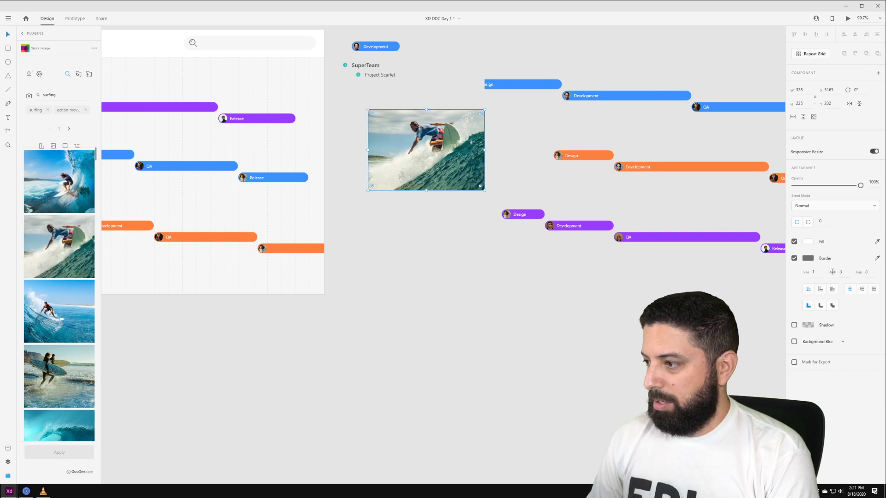
- Remove the surfing photo's border and move it to X 3118, Y 234
click(794, 258)
drag(406, 138, 389, 139)
- Add the text "Headline Text" below the surfing photo, starting at its left edge
key(t)
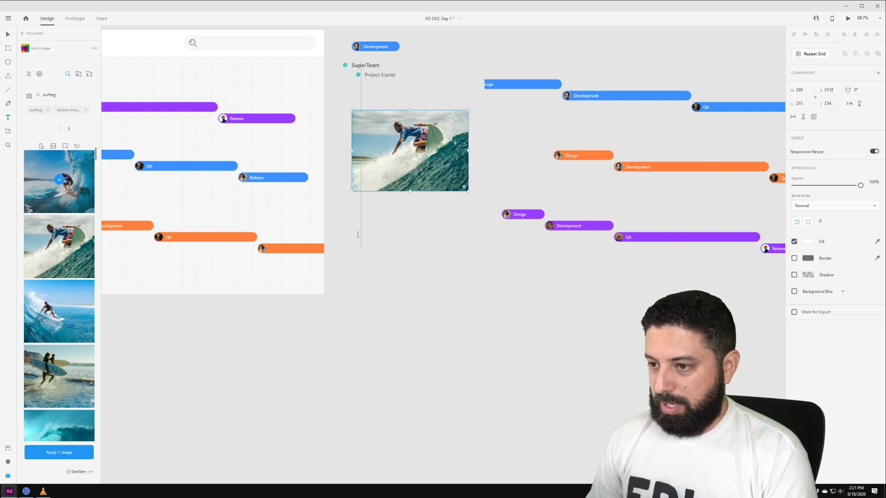
click(351, 203)
text(Heading)
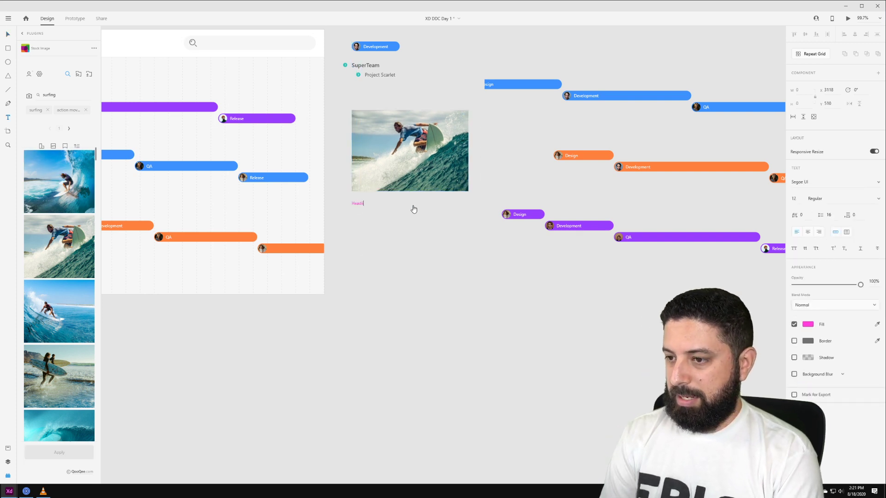
text( 1)
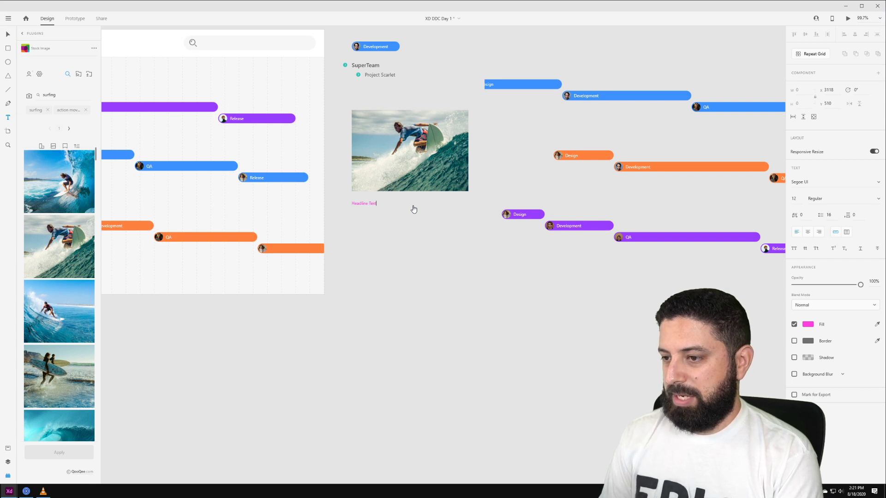
key(Escape)
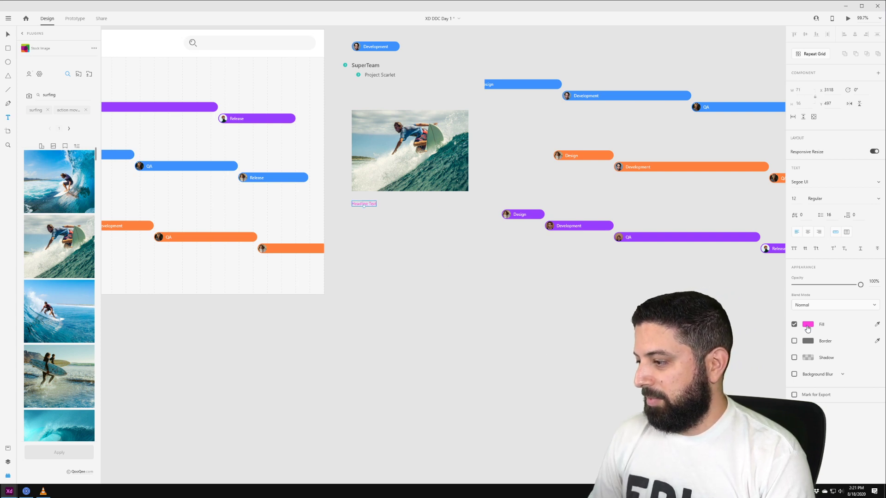
- Set the headline's fill to black (#000000) and its font size to 32
click(807, 327)
text(000)
key(Return)
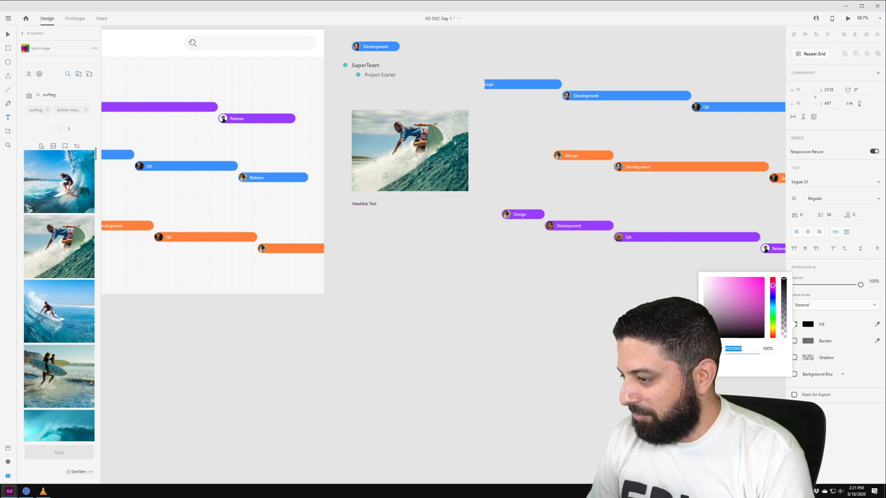
click(793, 199)
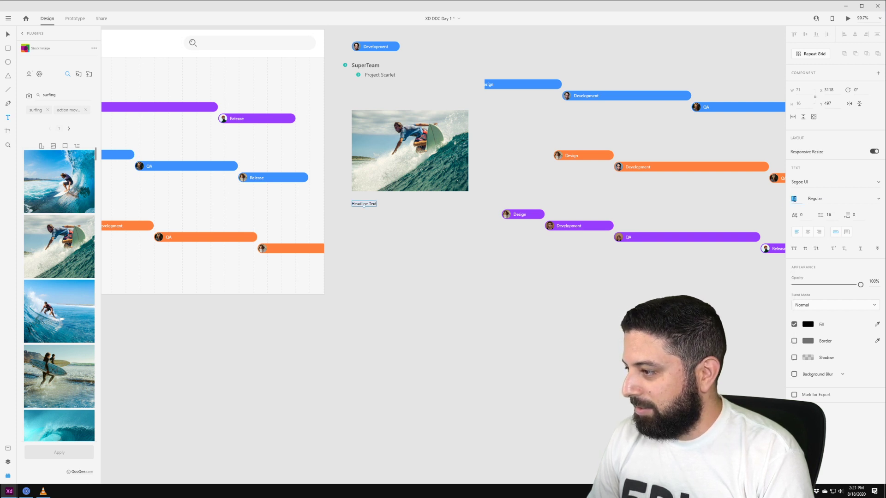
text(32)
key(Return)
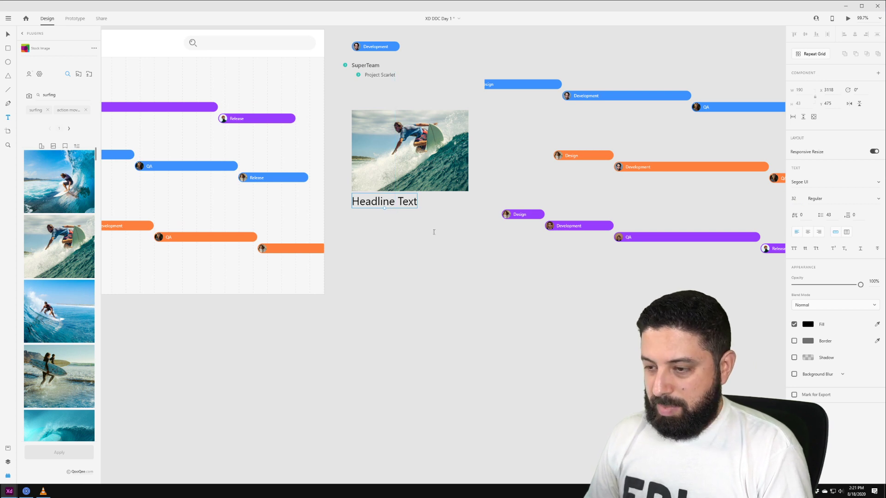
- Duplicate the headline below itself and change the copy's text to "Paragraph text goes here and tells an interesting story of things."
key(v)
drag(395, 206, 395, 225)
double_click(395, 225)
text(Parag)
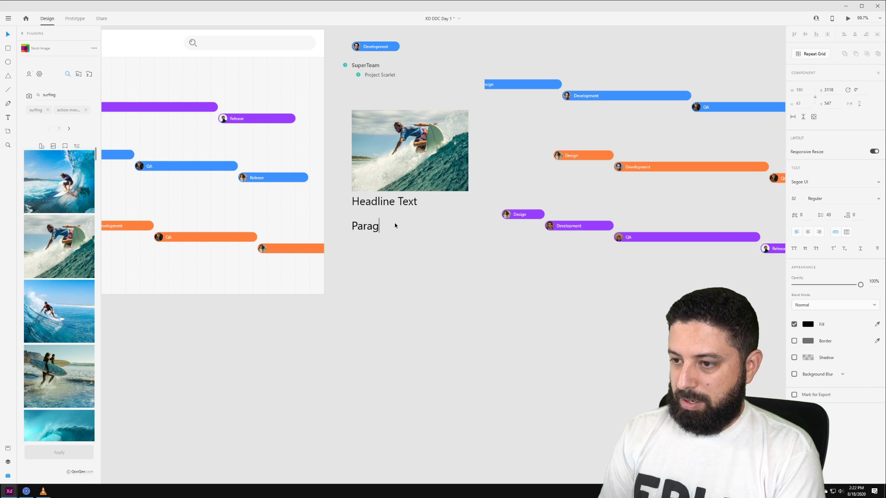
text(raph Te)
key(BackSpace)
key(BackSpace)
text(te)
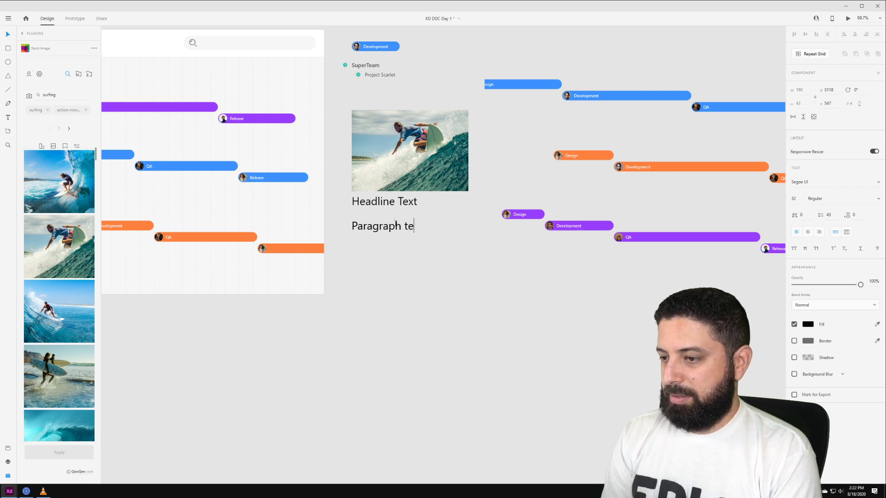
text(xt goes here and te)
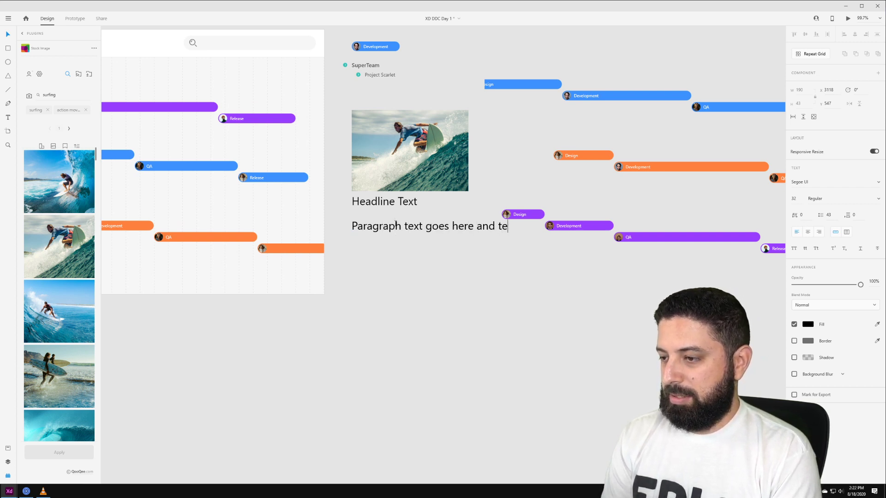
text(lls an intere)
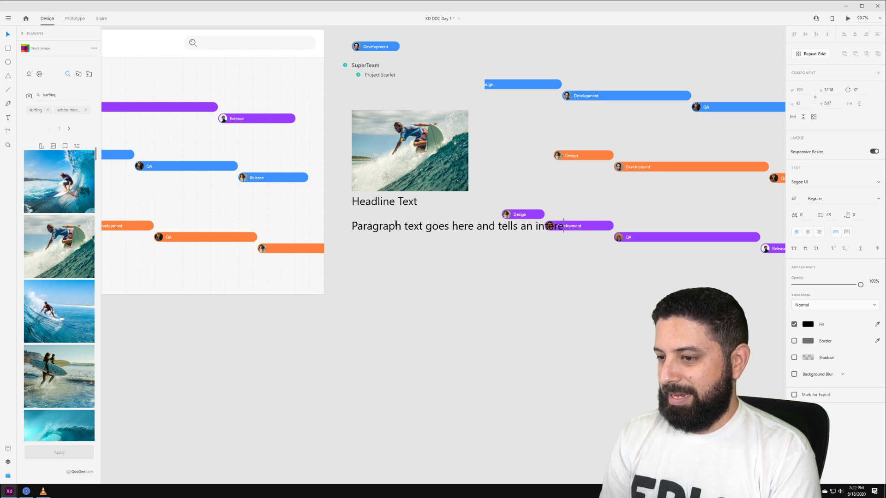
text(sting story of things.)
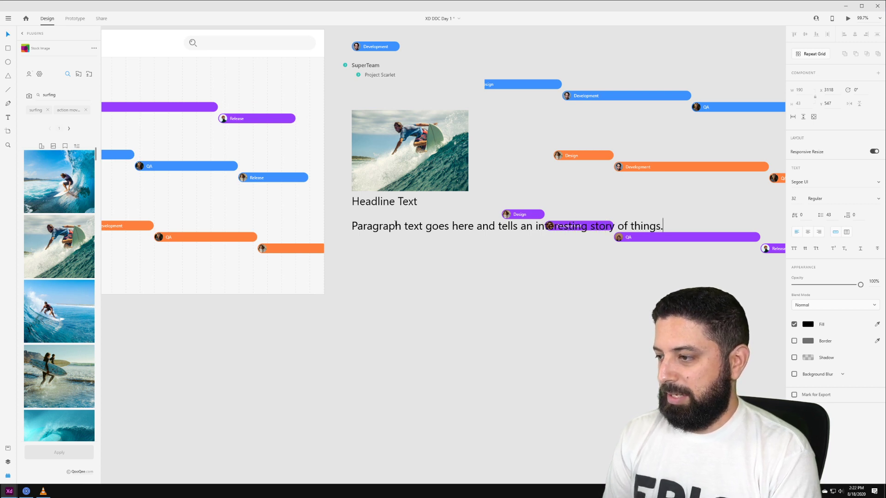
key(Escape)
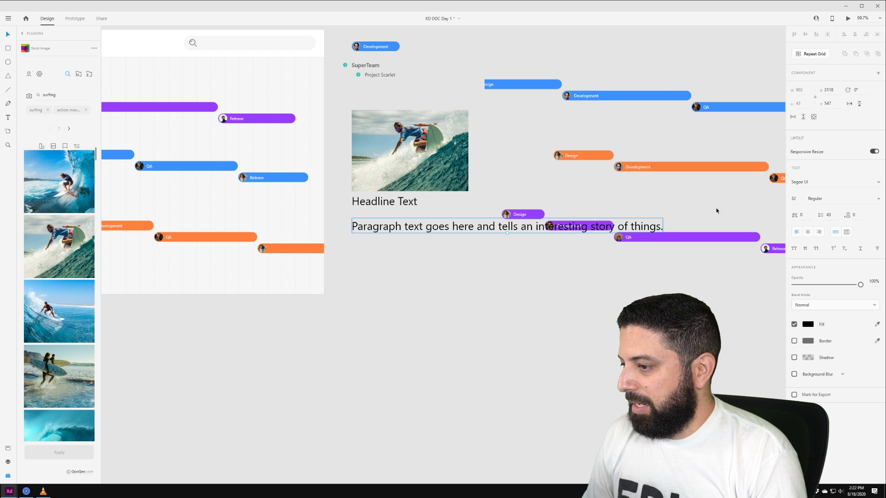
- Set the paragraph's font size to 16 and make it a wrapping text area about 324 wide
click(794, 199)
text(16)
key(Return)
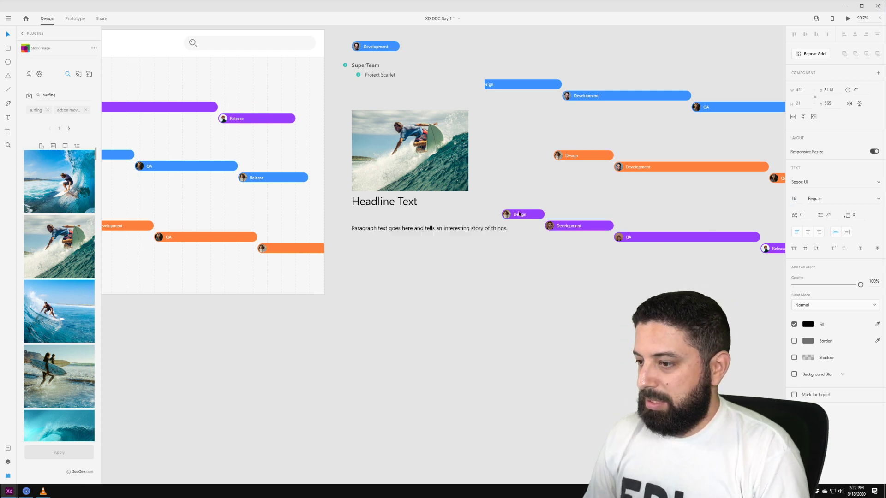
click(846, 232)
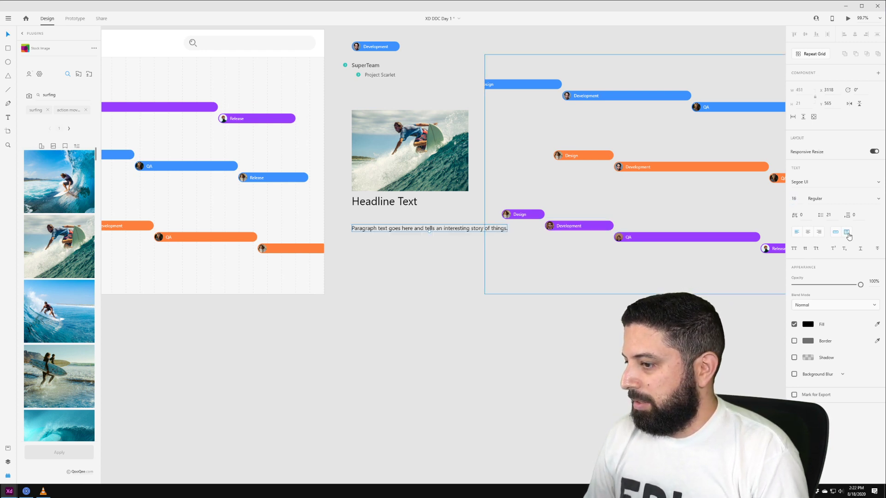
drag(511, 226, 463, 227)
- Move the paragraph up directly below the headline and left-align the paragraph, headline and photo
drag(408, 231, 392, 220)
shift+click(398, 196)
shift+click(408, 171)
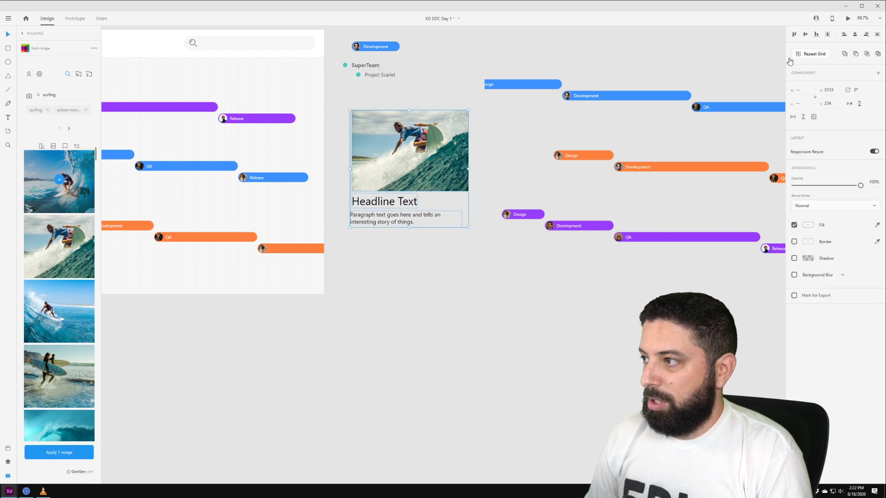
click(843, 35)
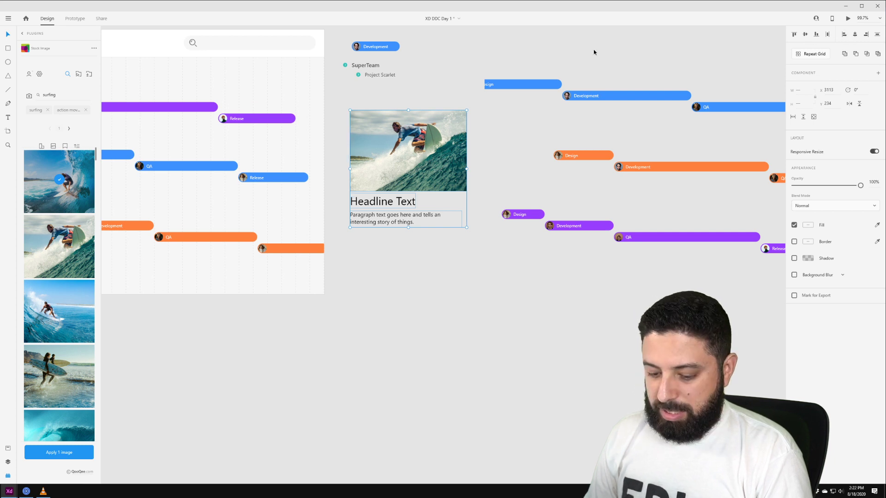
- Group the photo, headline and paragraph, and turn the group into a Stack
key(ctrl+g)
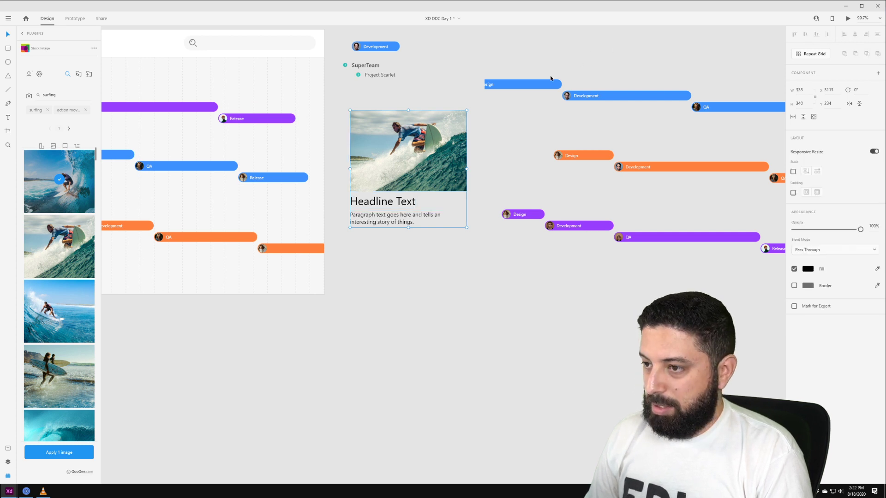
click(793, 172)
- Reorder the card stack so the headline comes first, followed by the paragraph and the photo
drag(394, 205, 400, 130)
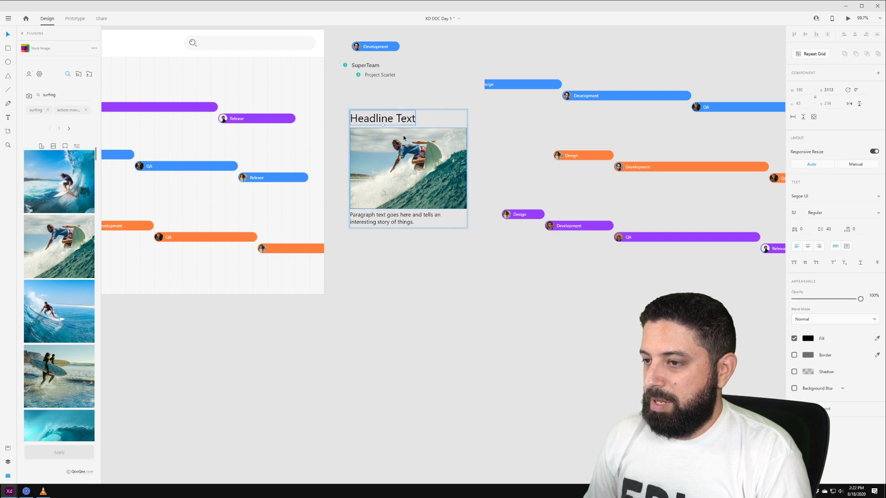
drag(405, 223, 407, 144)
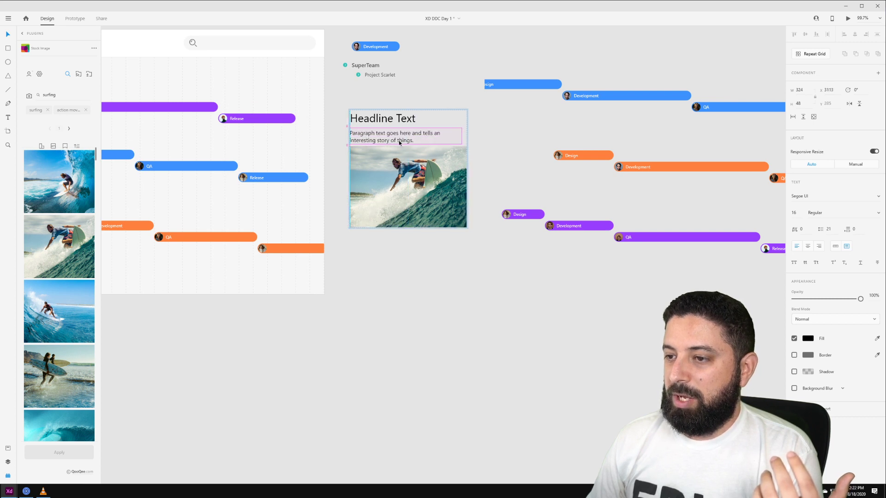
click(461, 312)
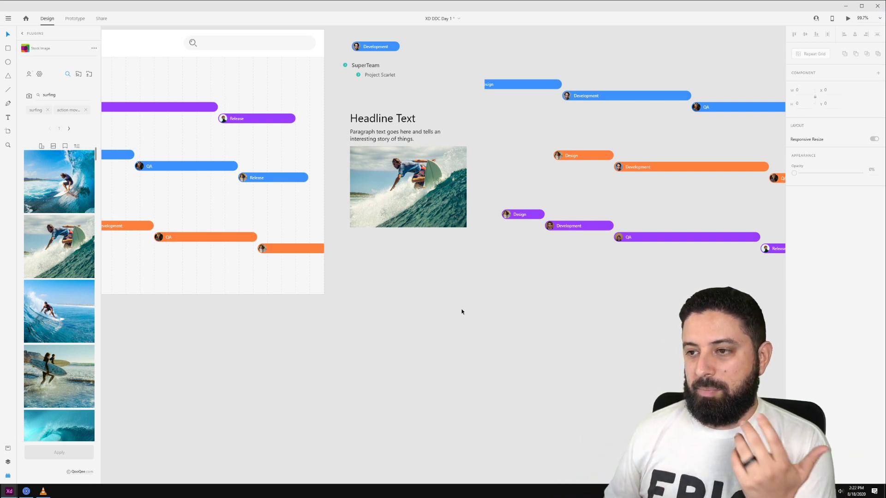
- Reorder the card stack so the photo comes first, followed by the headline and the paragraph
drag(411, 138, 390, 217)
click(399, 250)
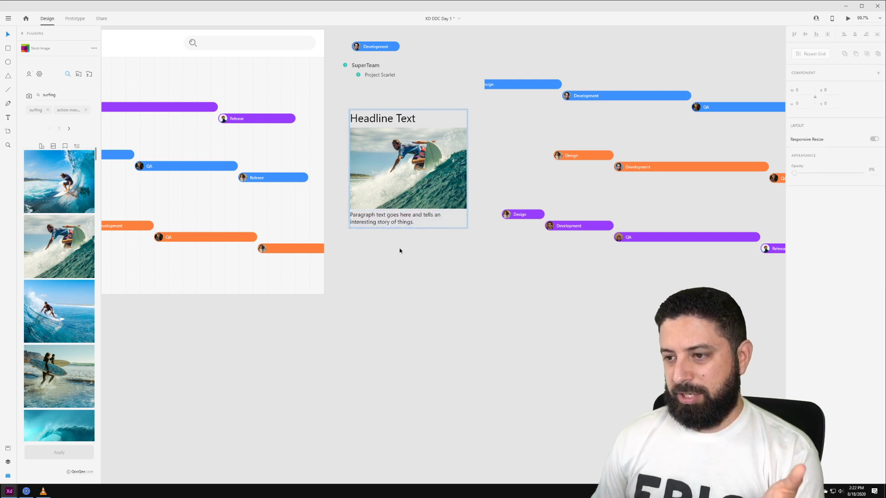
click(371, 118)
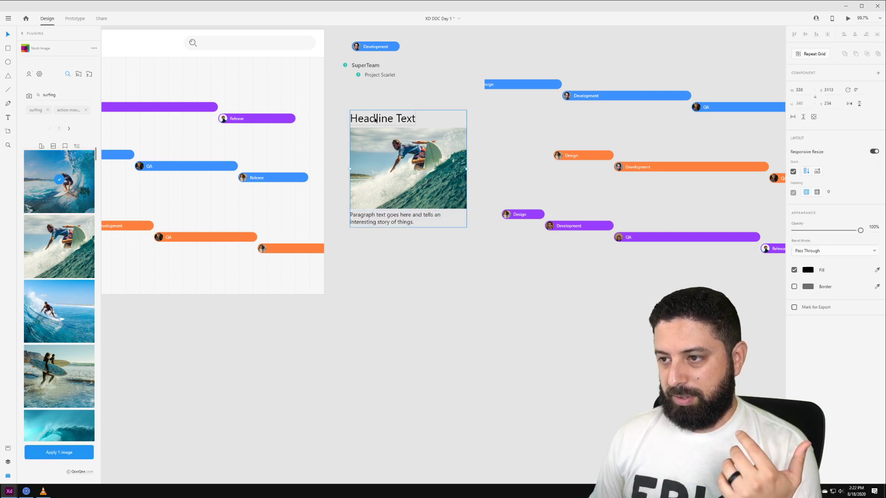
drag(370, 118, 381, 208)
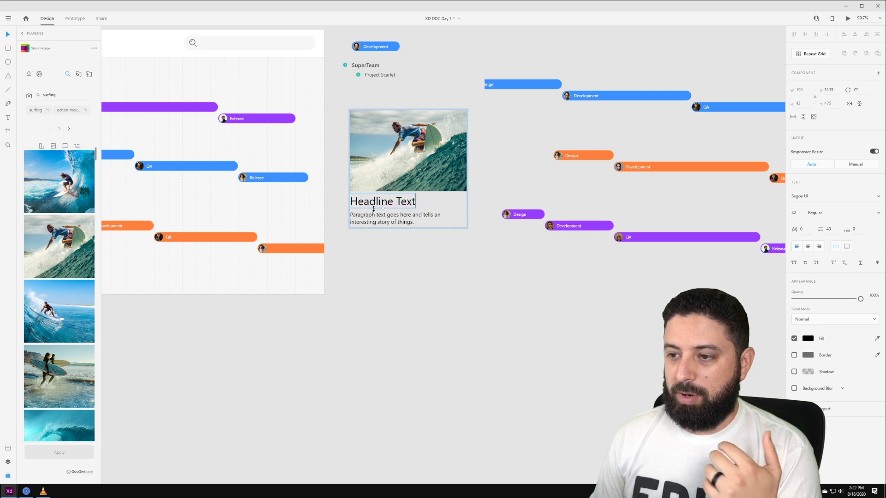
click(381, 273)
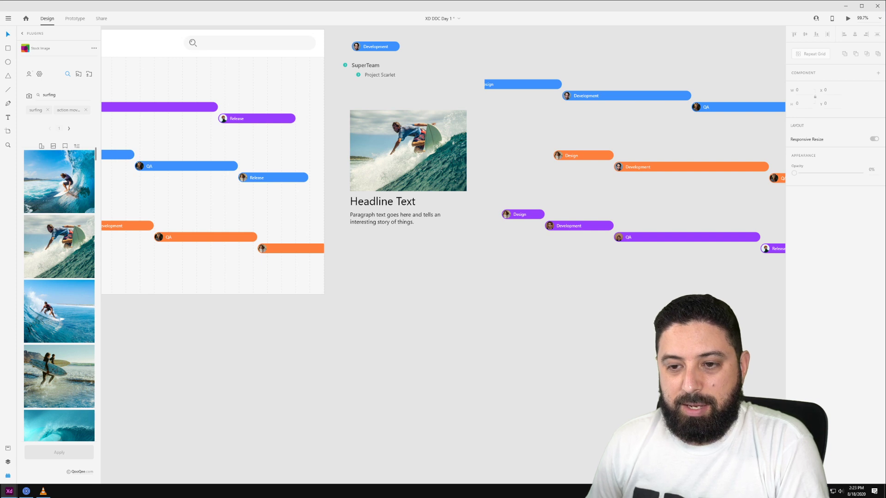
mouse_move(63, 235)
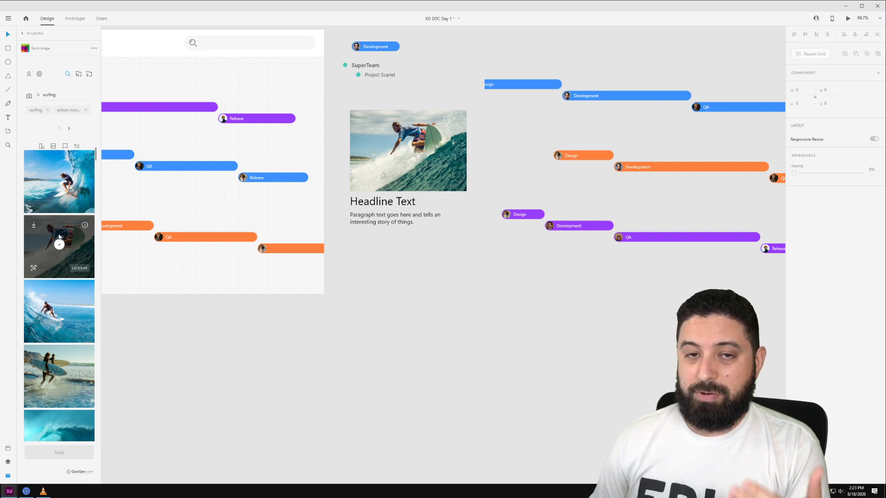
scroll(60, 263, down, 2)
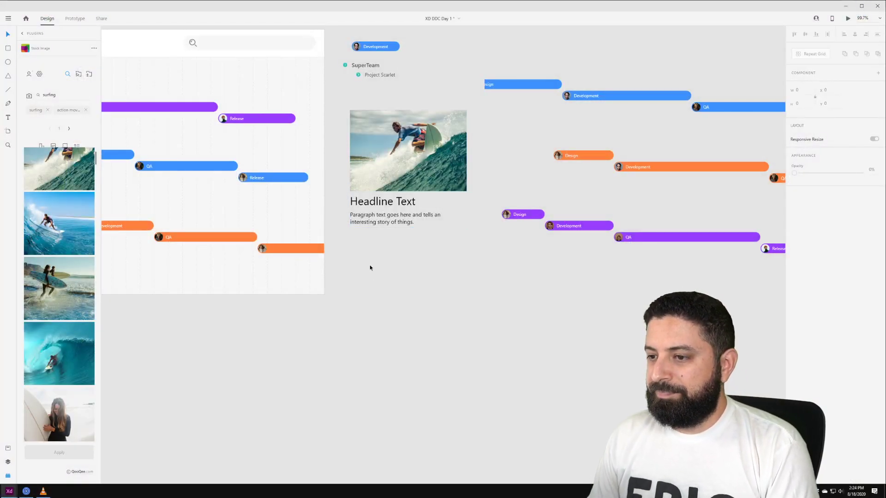
scroll(392, 358, left, 5)
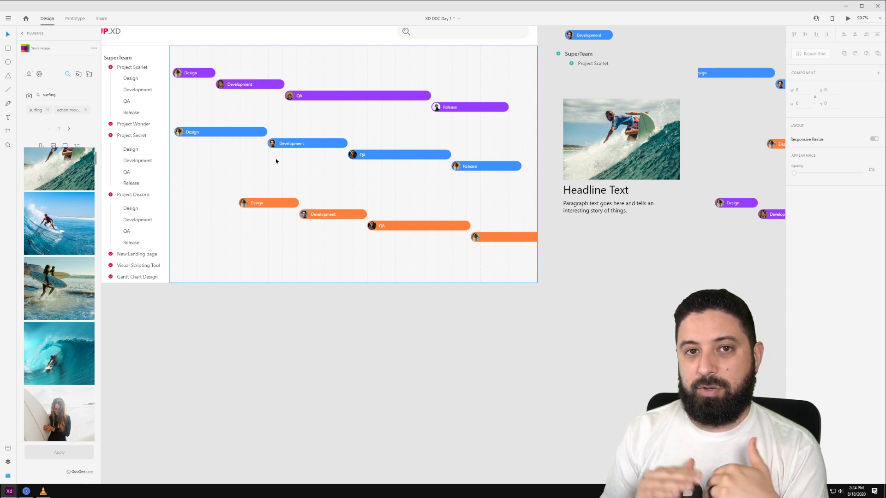
- Reorder the card stack by moving the headline above the photo and the paragraph between the headline and the photo
drag(648, 226, 570, 248)
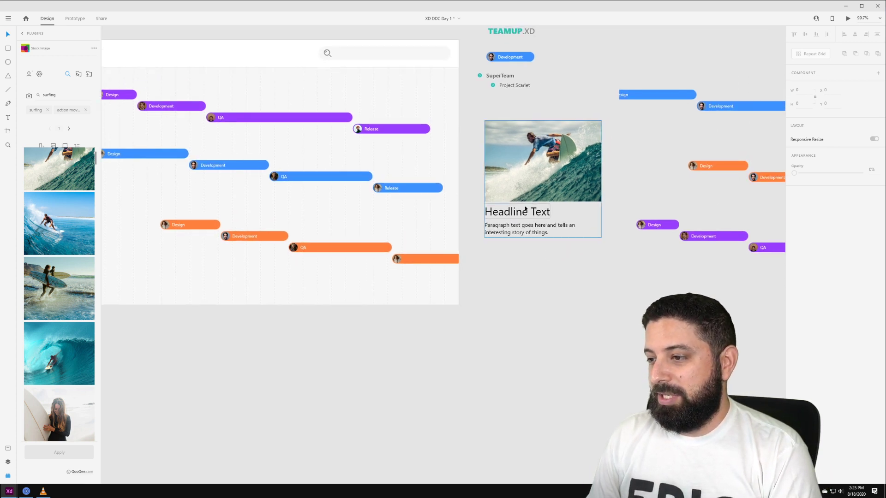
click(525, 209)
double_click(525, 209)
drag(525, 209, 524, 131)
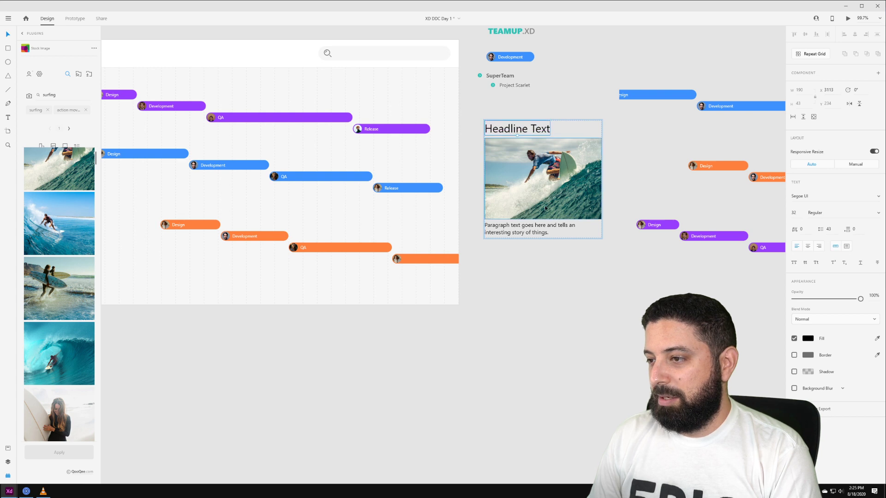
click(524, 233)
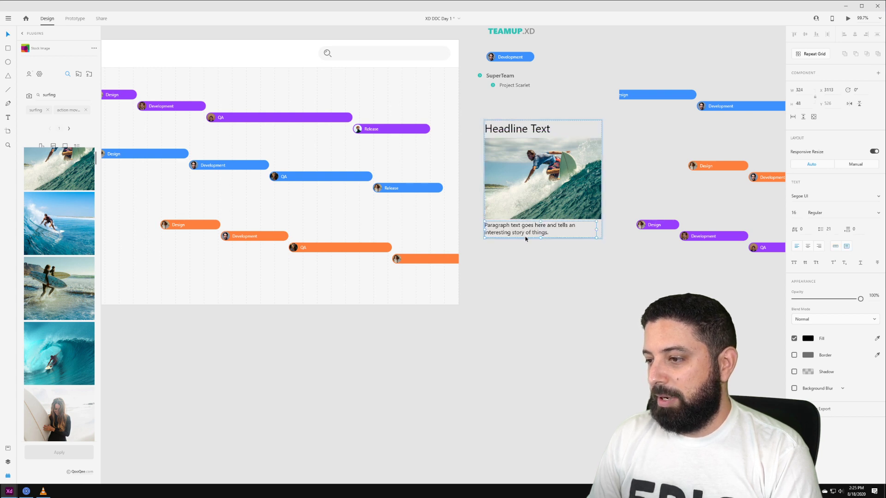
drag(525, 234, 521, 152)
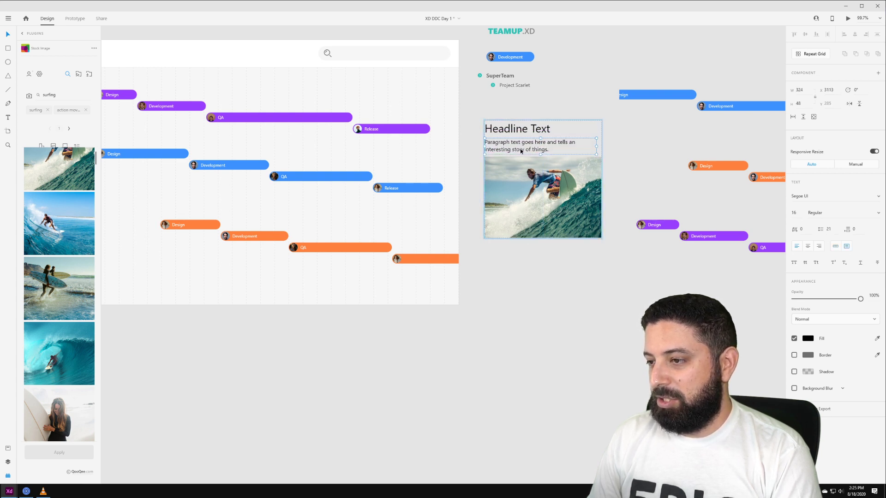
key(Escape)
key(Escape)
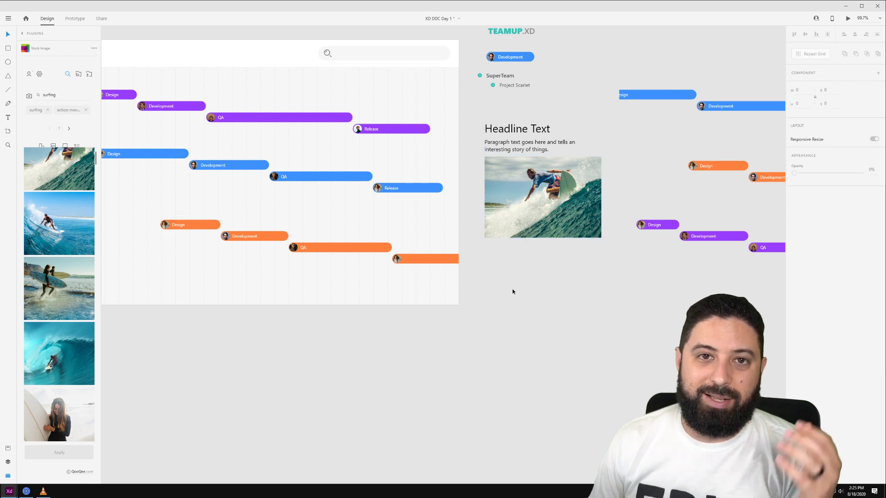